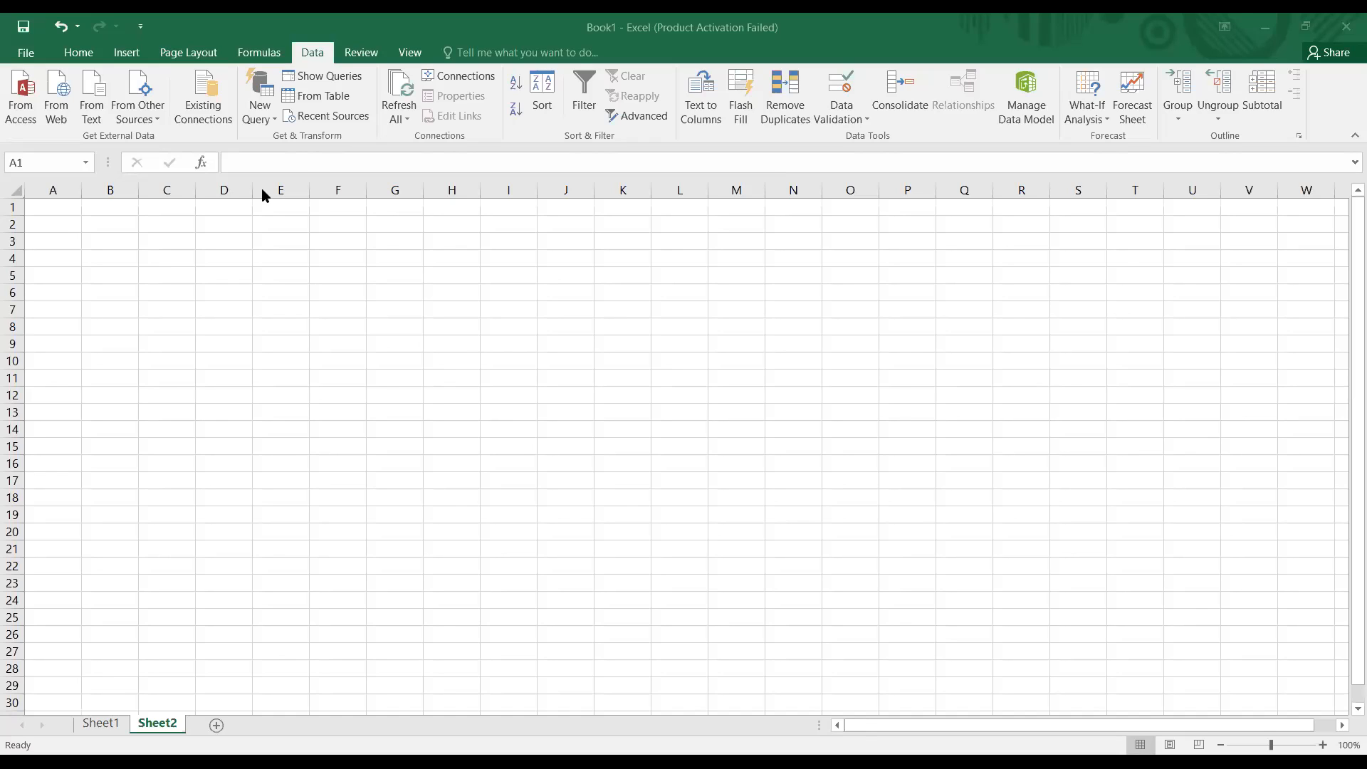
Enter the header i in A2 and the values 0, 1 and 2 in the cells below it.
left_click(132, 221)
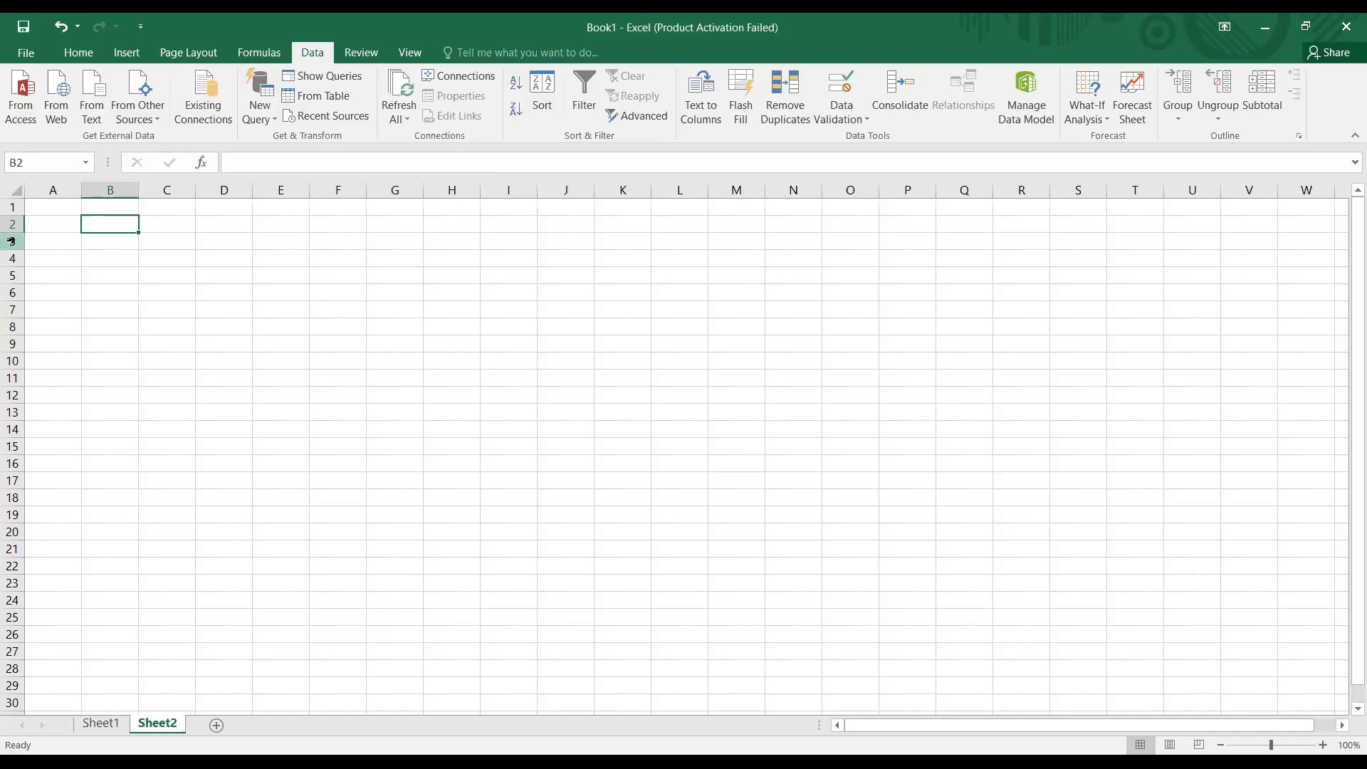
key("Left")
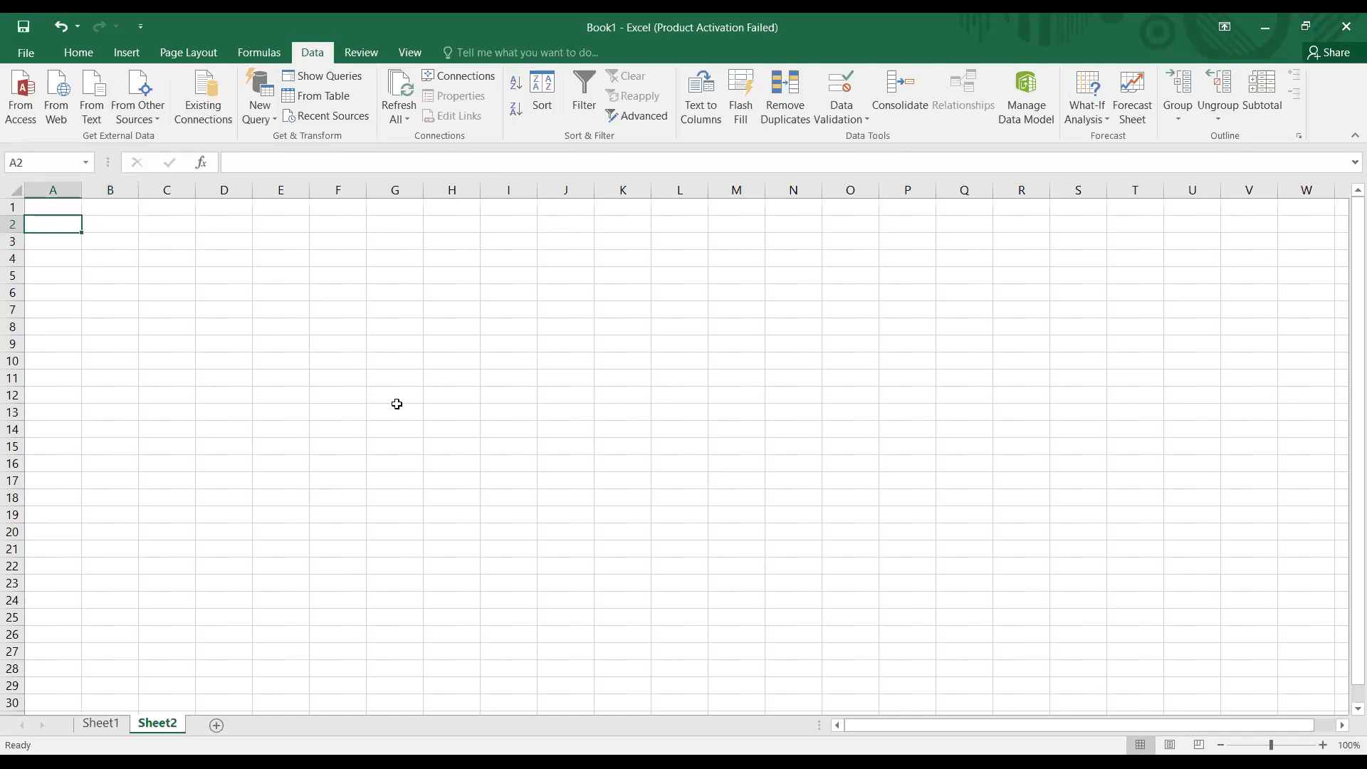
type("i")
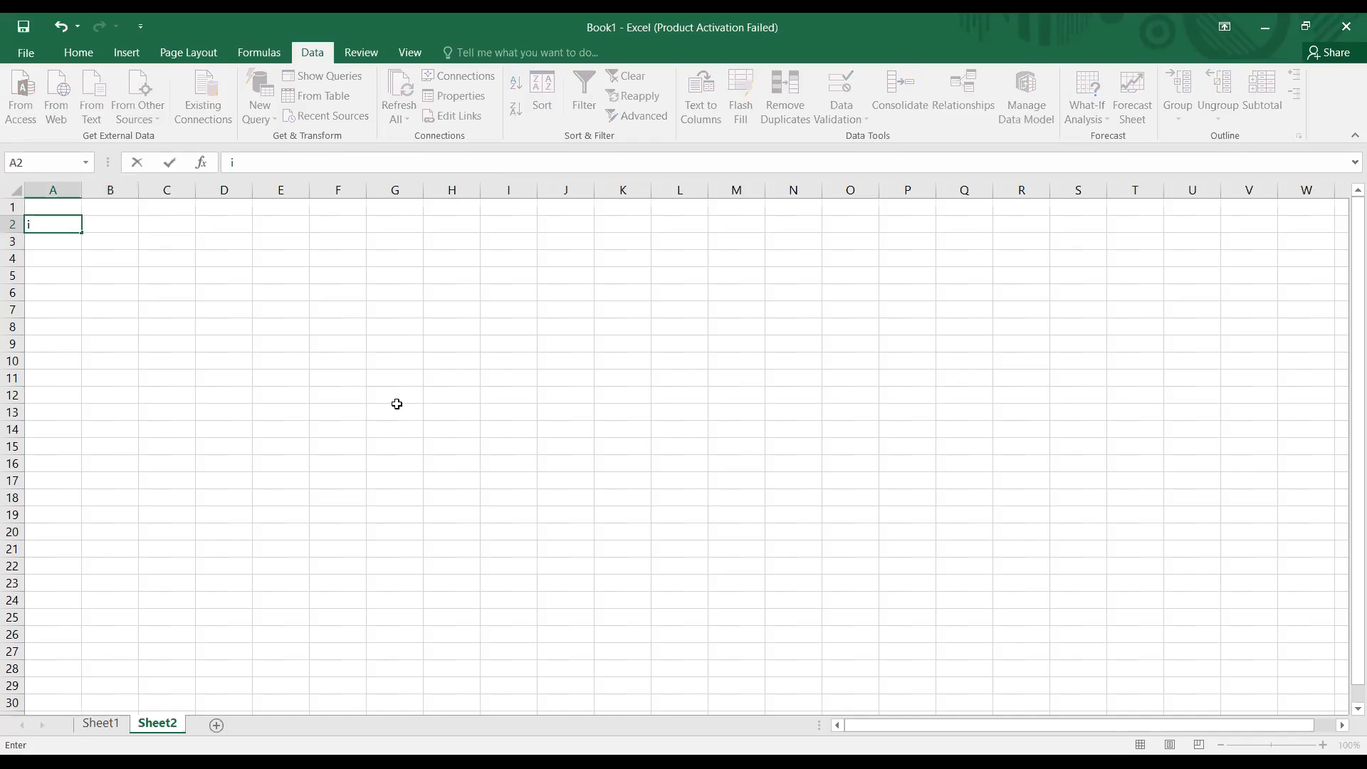
key("Return")
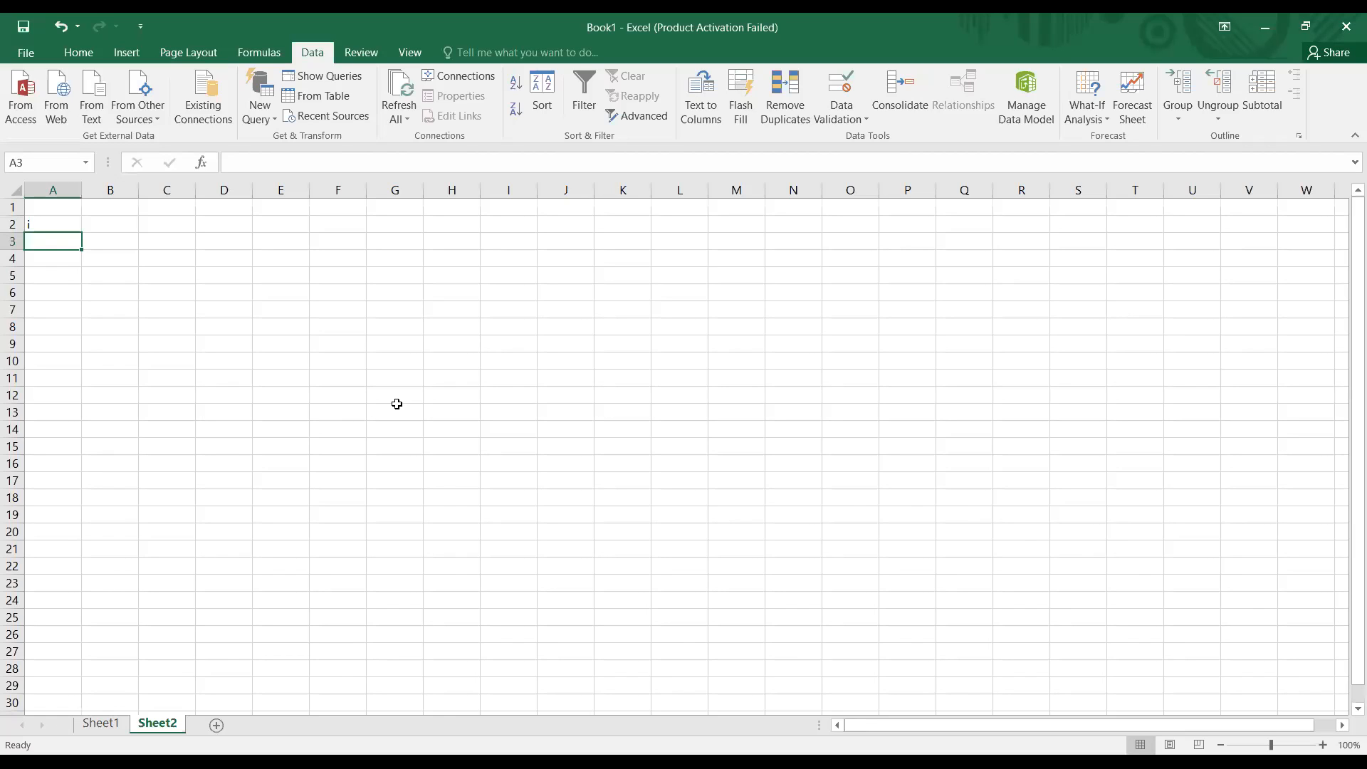
type("0")
key("Return")
type("1")
key("Return")
type("2")
key("Return")
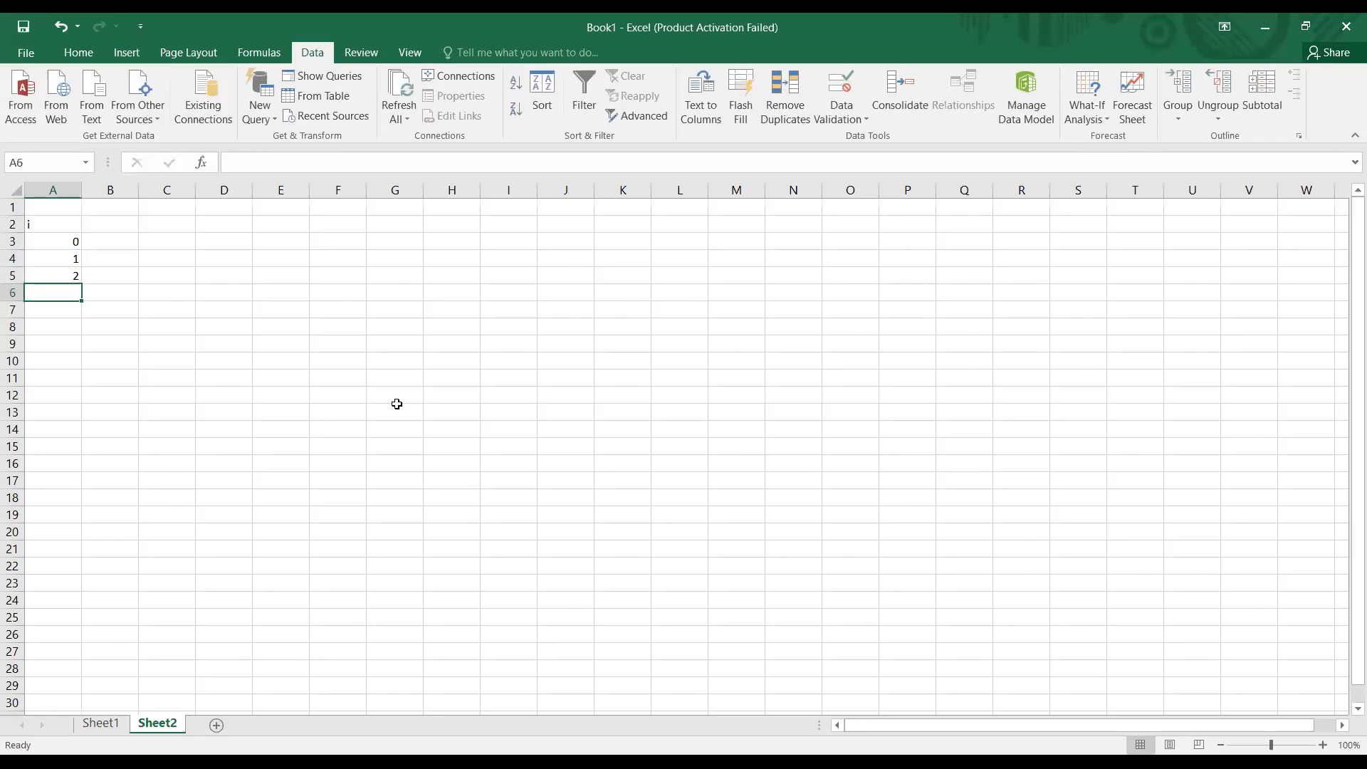
Extend the number series in A3:A5 down to A20 so it runs to 17.
left_click(67, 243)
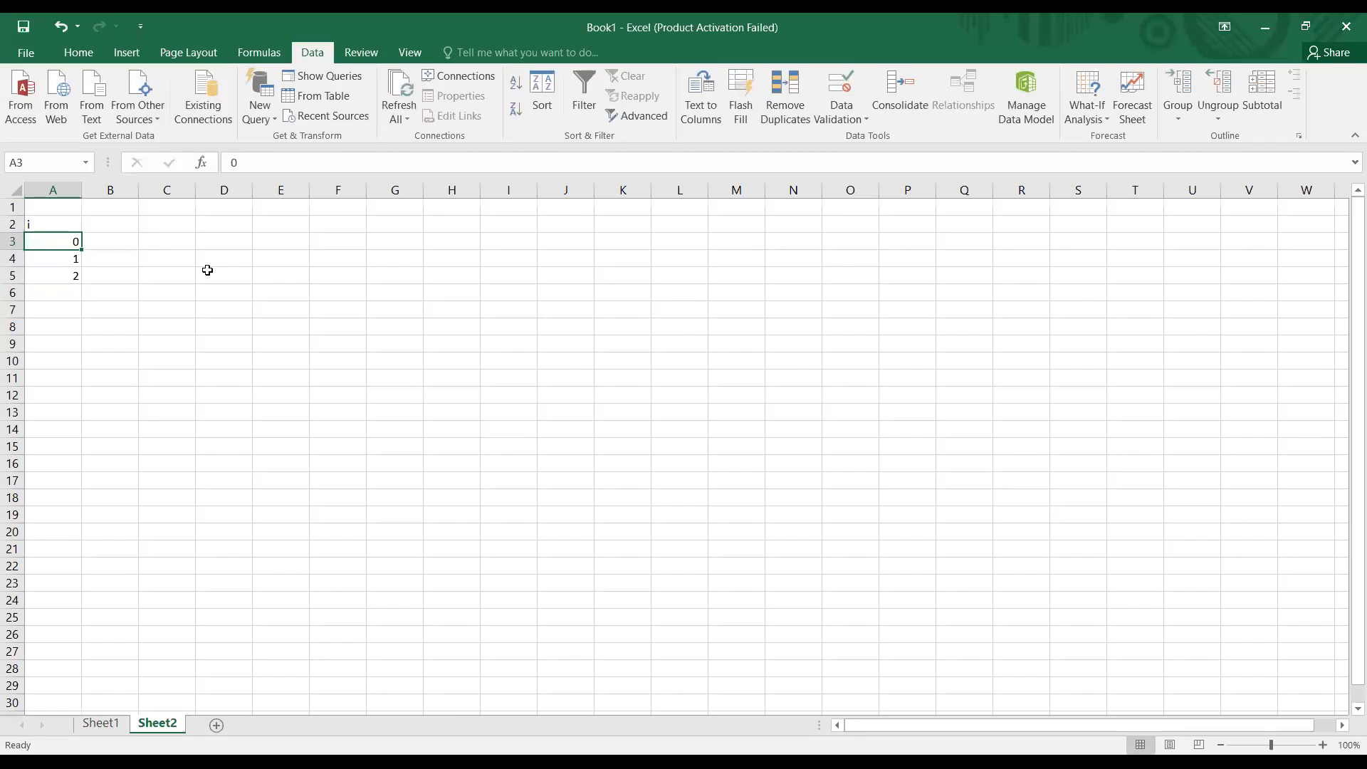
key("shift+Down")
key("shift+Down")
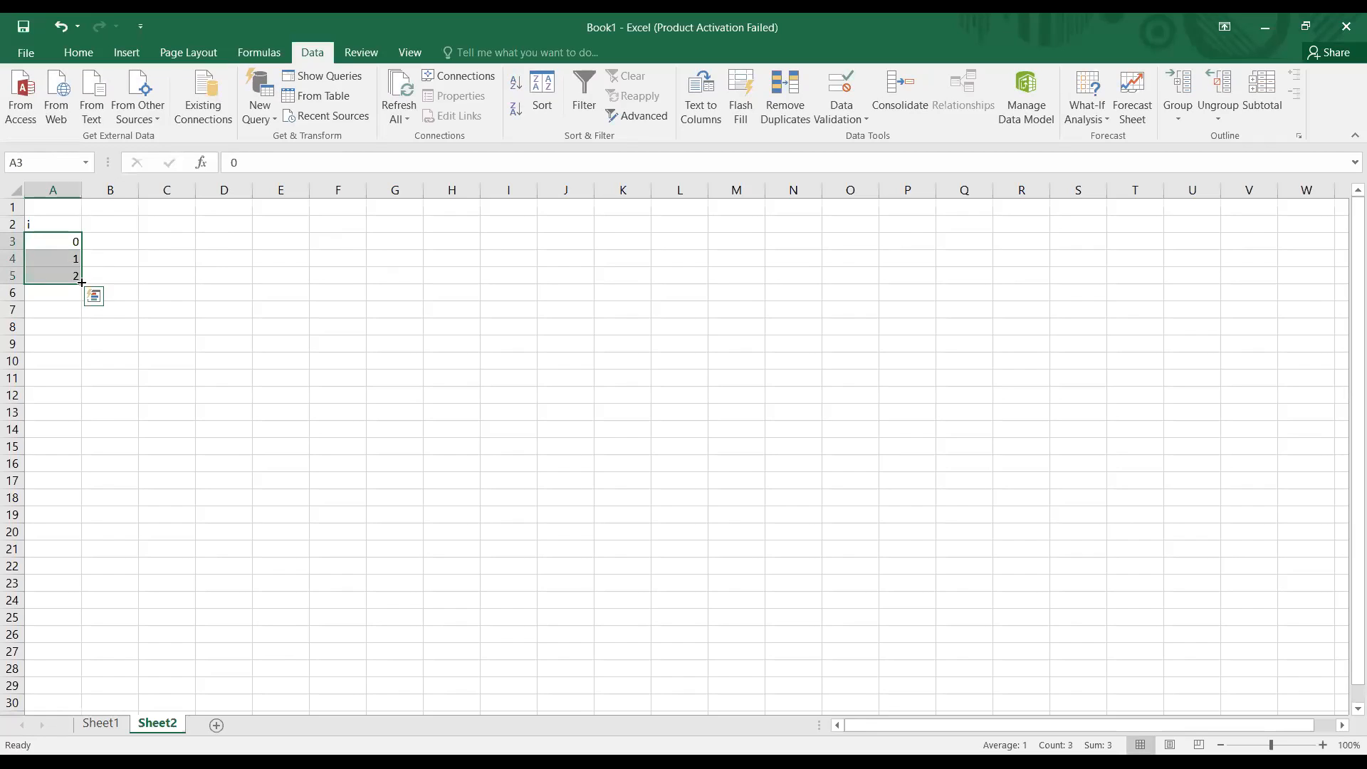
left_click_drag(82, 283, 76, 295)
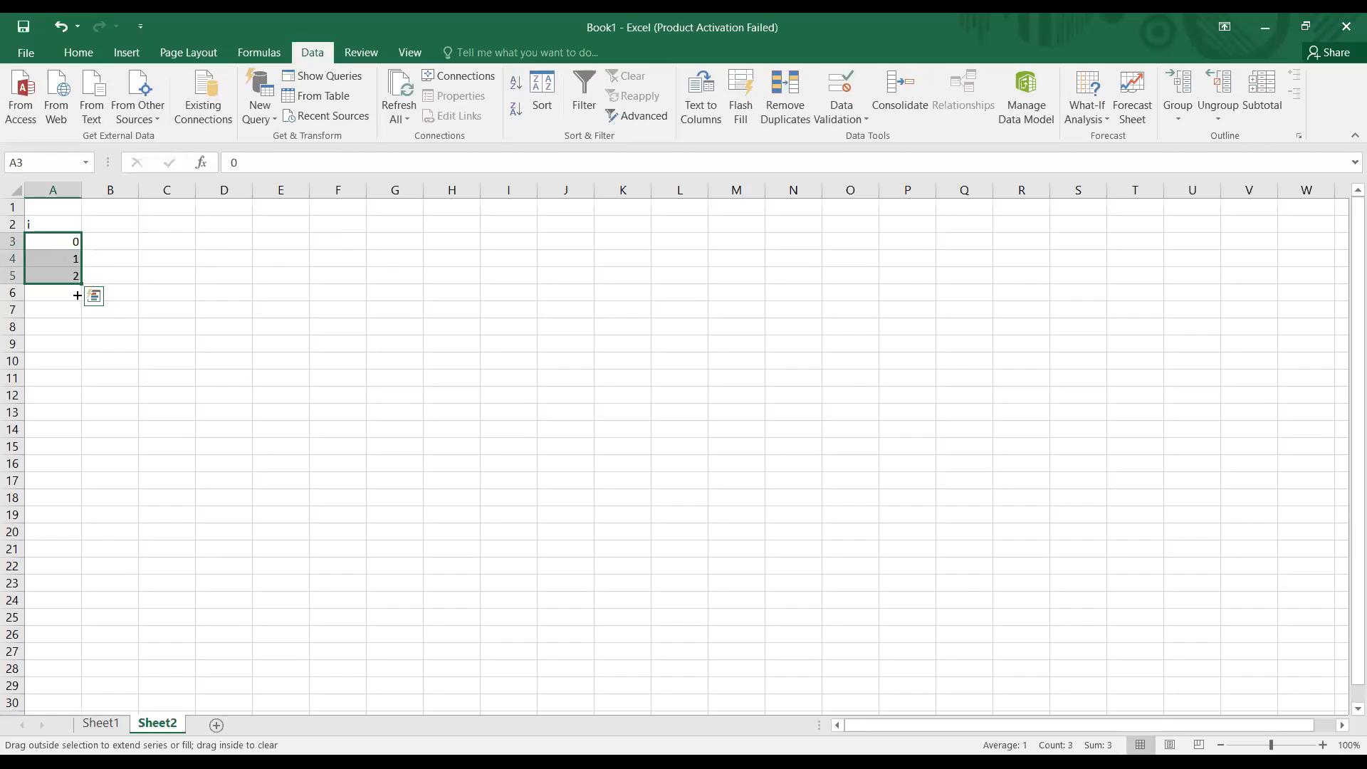
left_click_drag(76, 295, 76, 536)
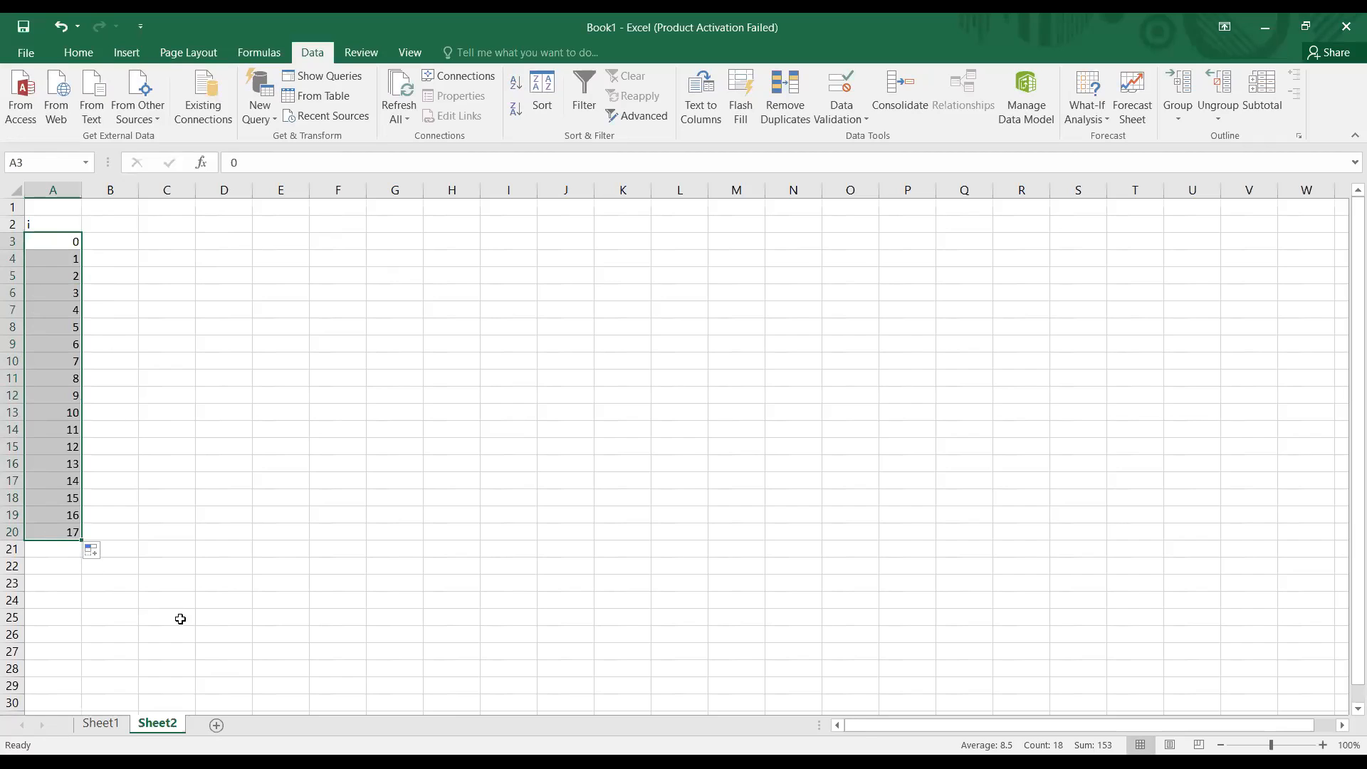
Add a new blank worksheet after Sheet2 and return to Sheet2.
left_click(217, 724)
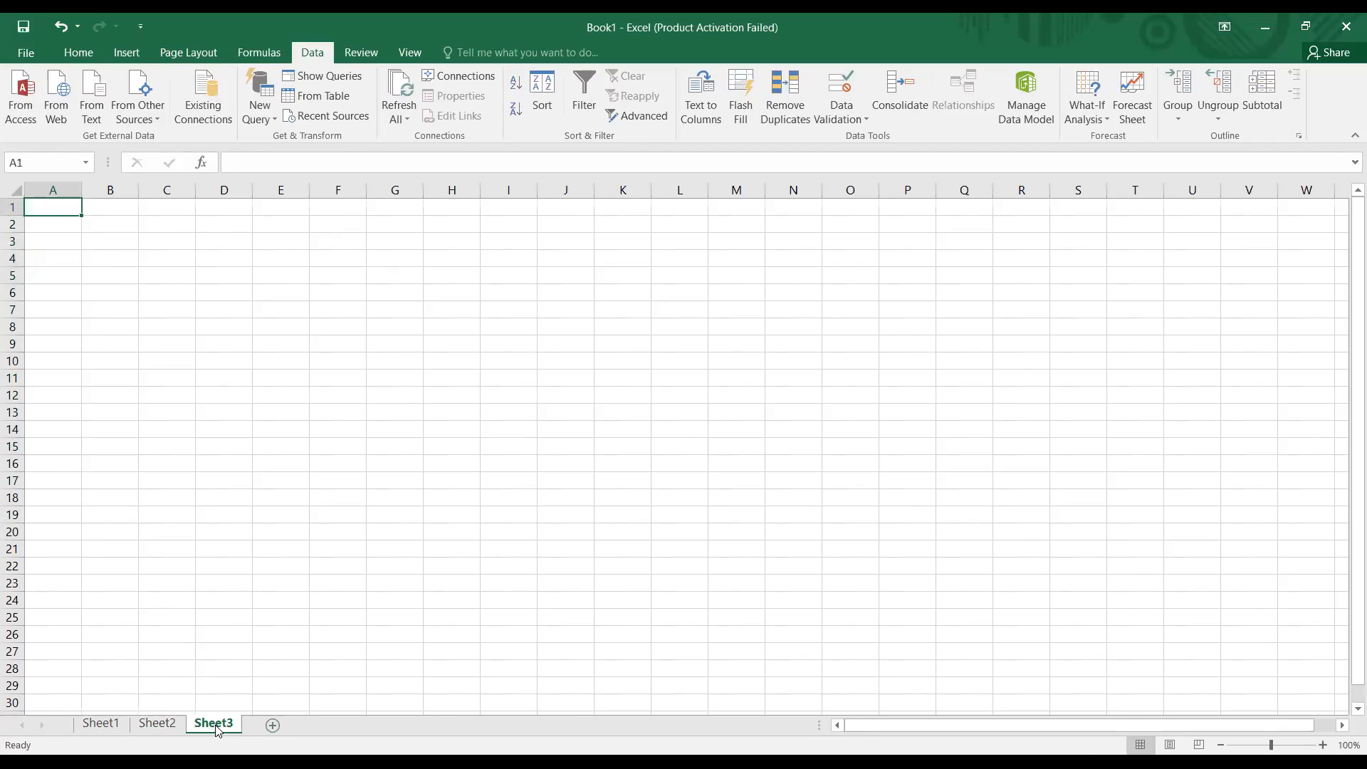
left_click(157, 725)
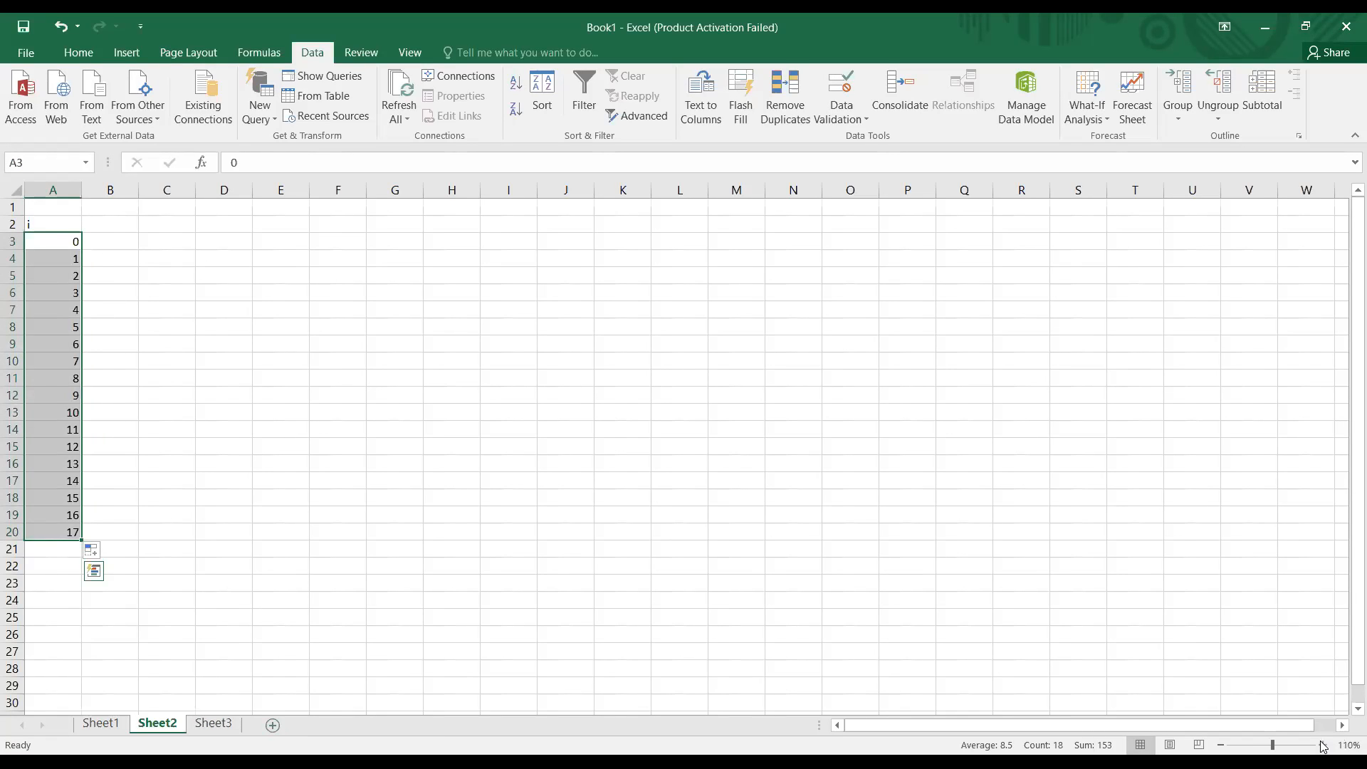
Center the header i in A2 and make it bold.
left_click(1323, 744)
left_click(1323, 745)
left_click(1323, 744)
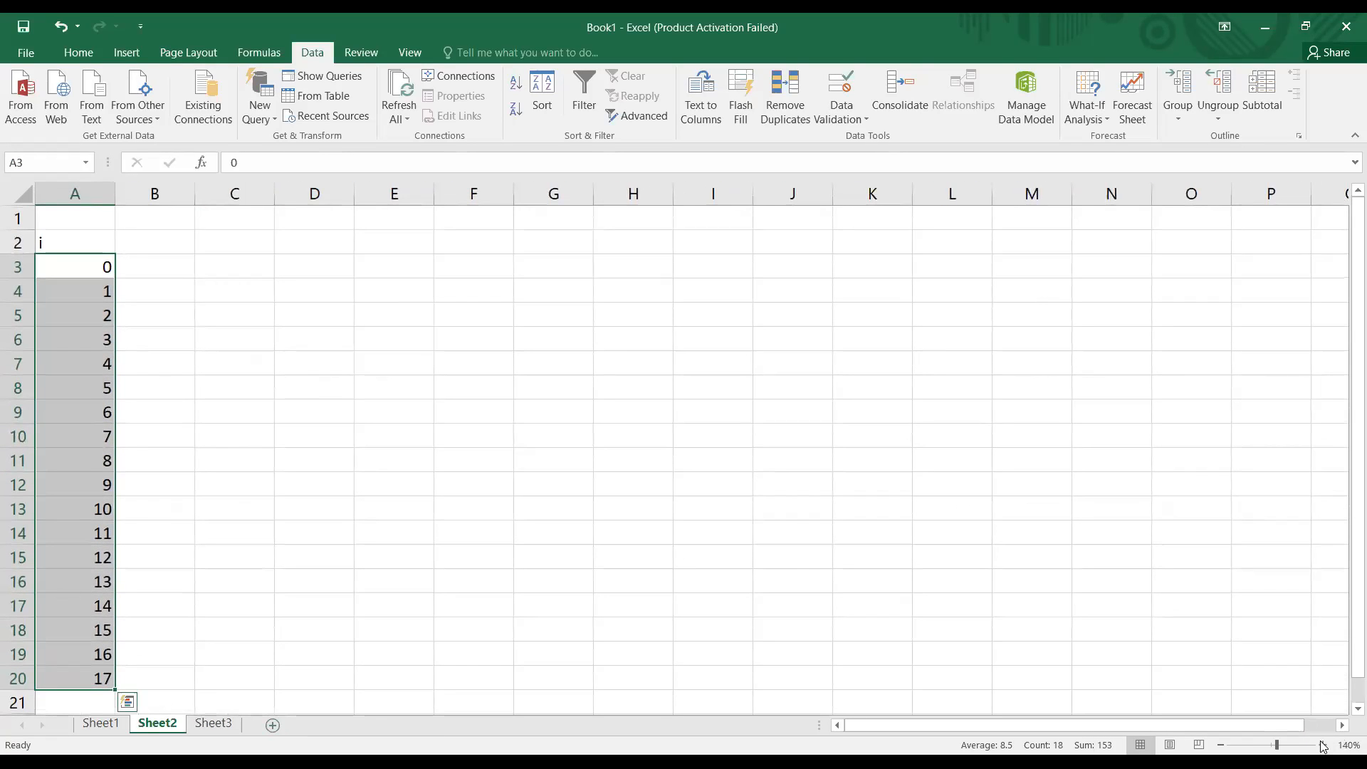
scroll(613, 468, "down", 1)
scroll(613, 468, "up", 1)
left_click(53, 238)
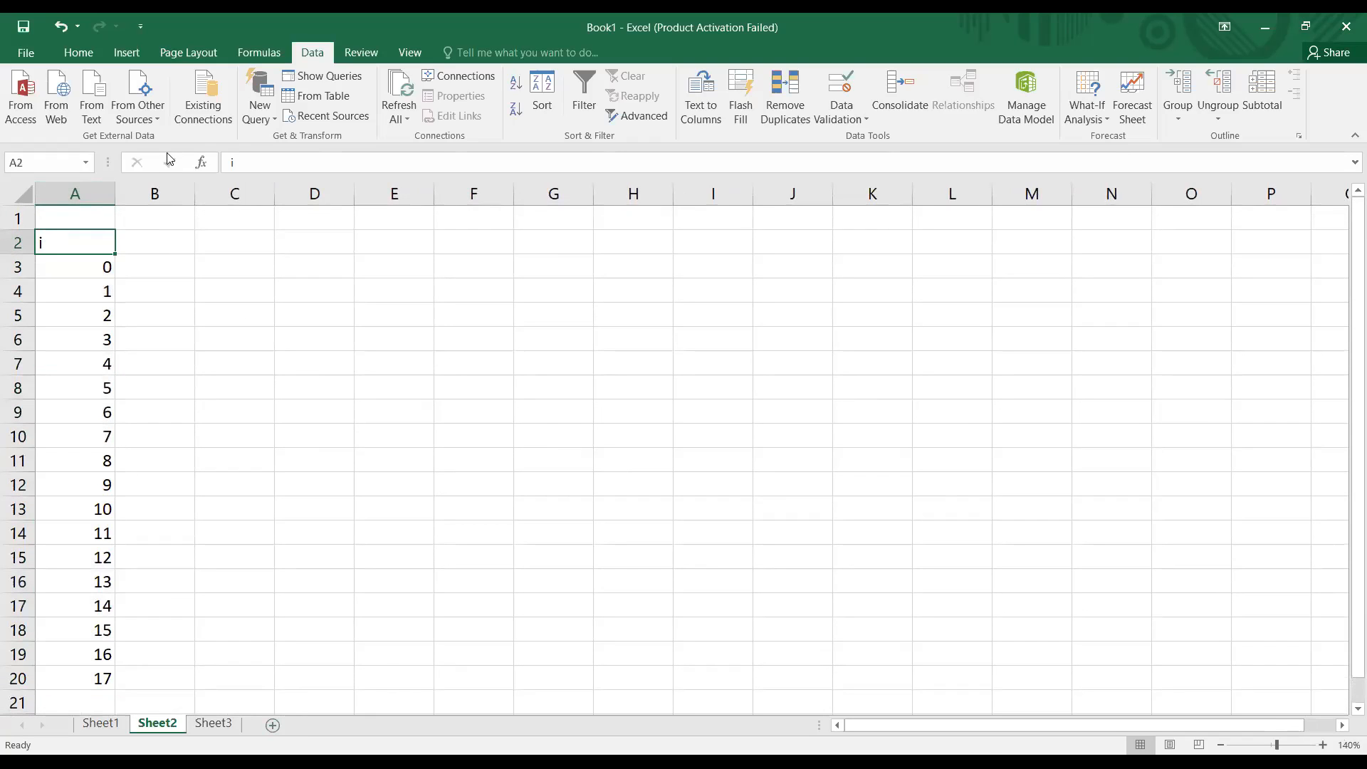
left_click(75, 52)
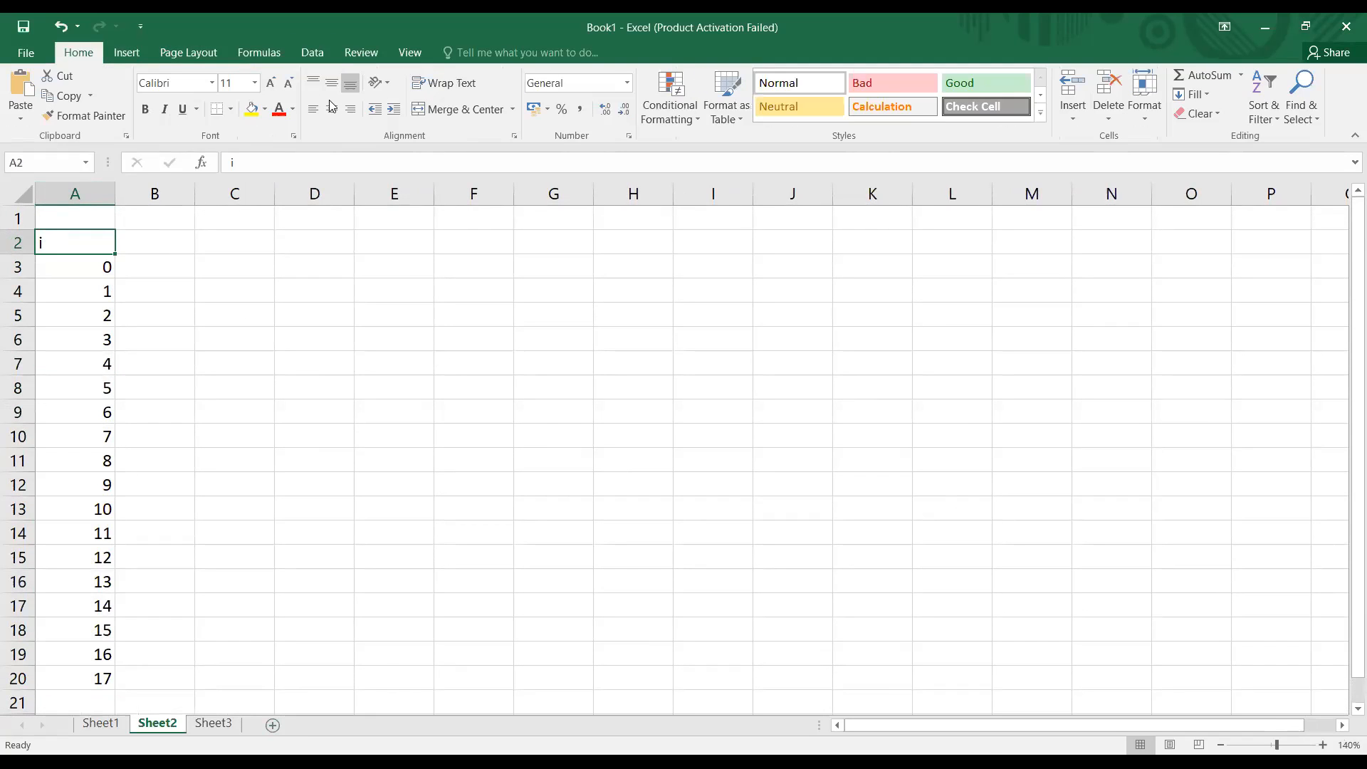
left_click(332, 114)
left_click(143, 113)
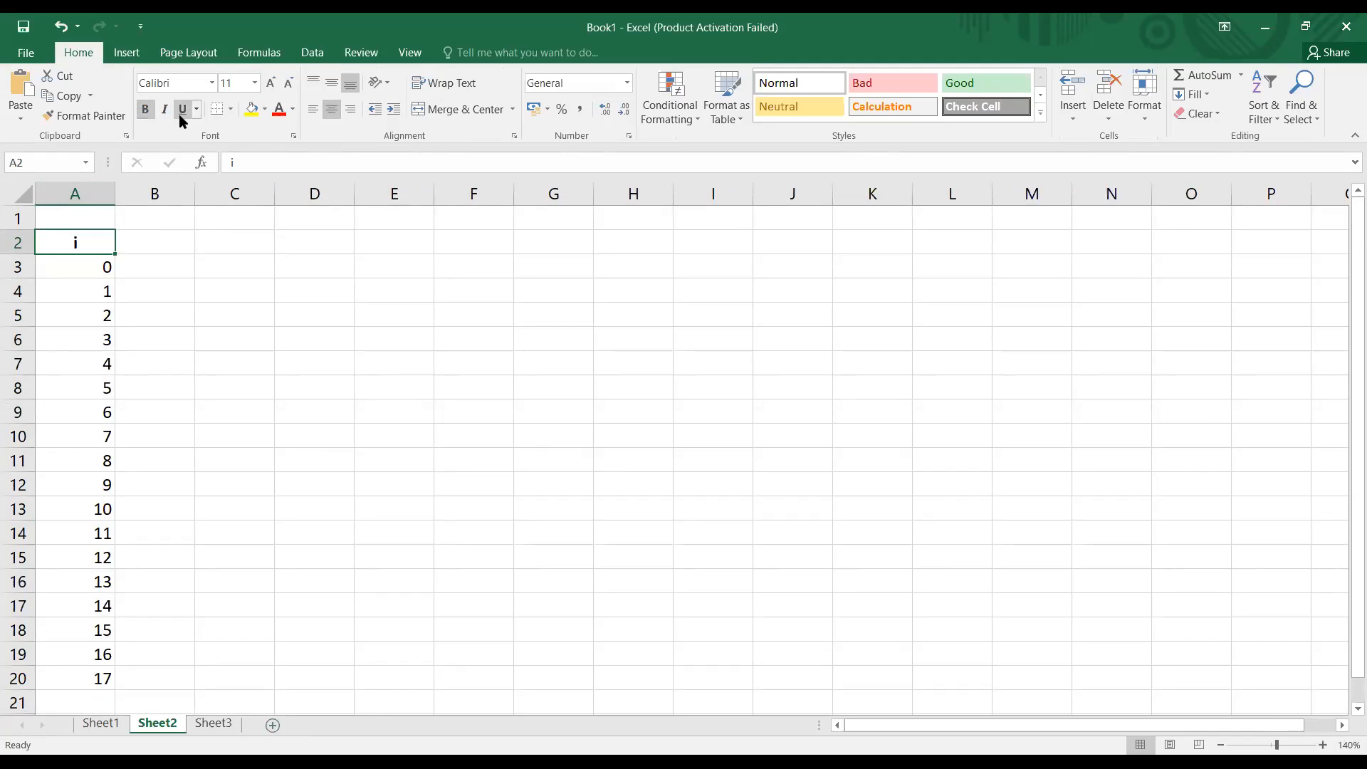
Enter the header i! in B2 and the starting value 1 in B3.
left_click(157, 240)
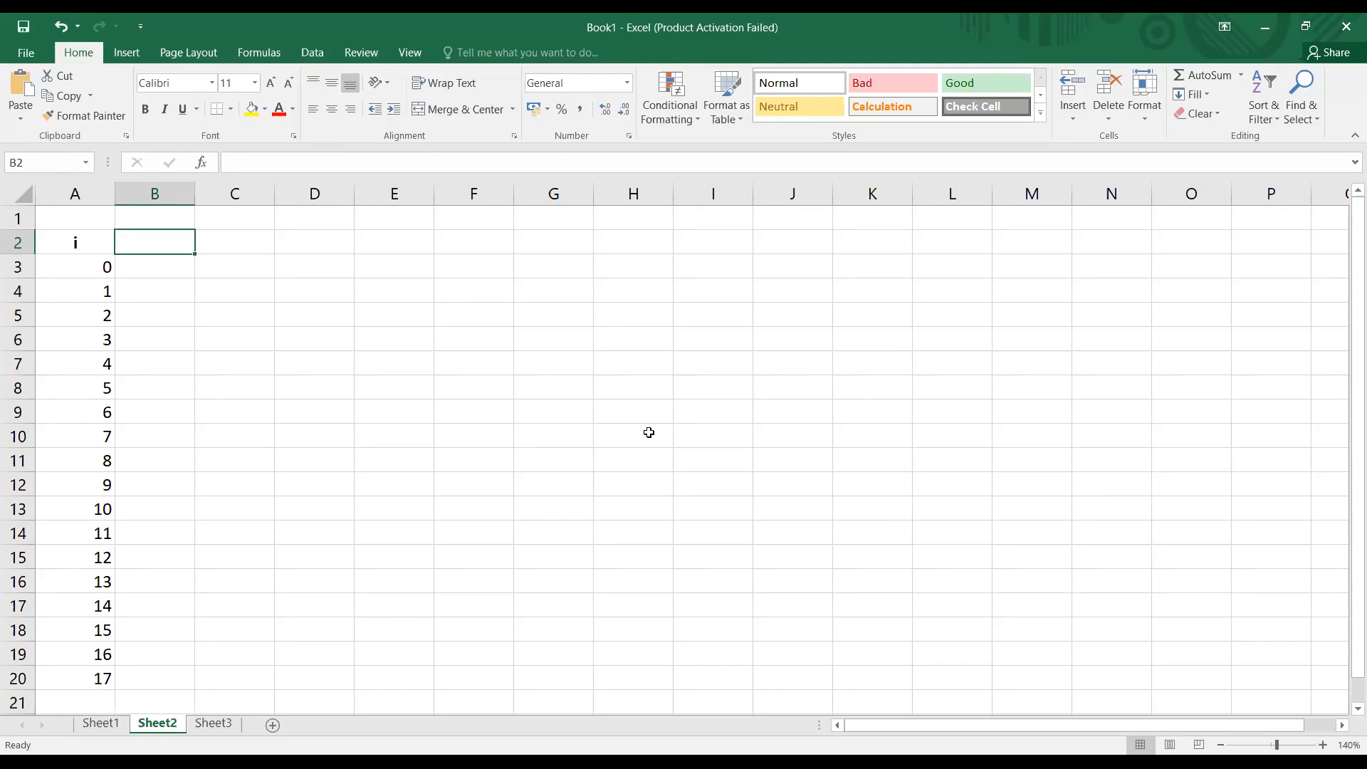
type("i")
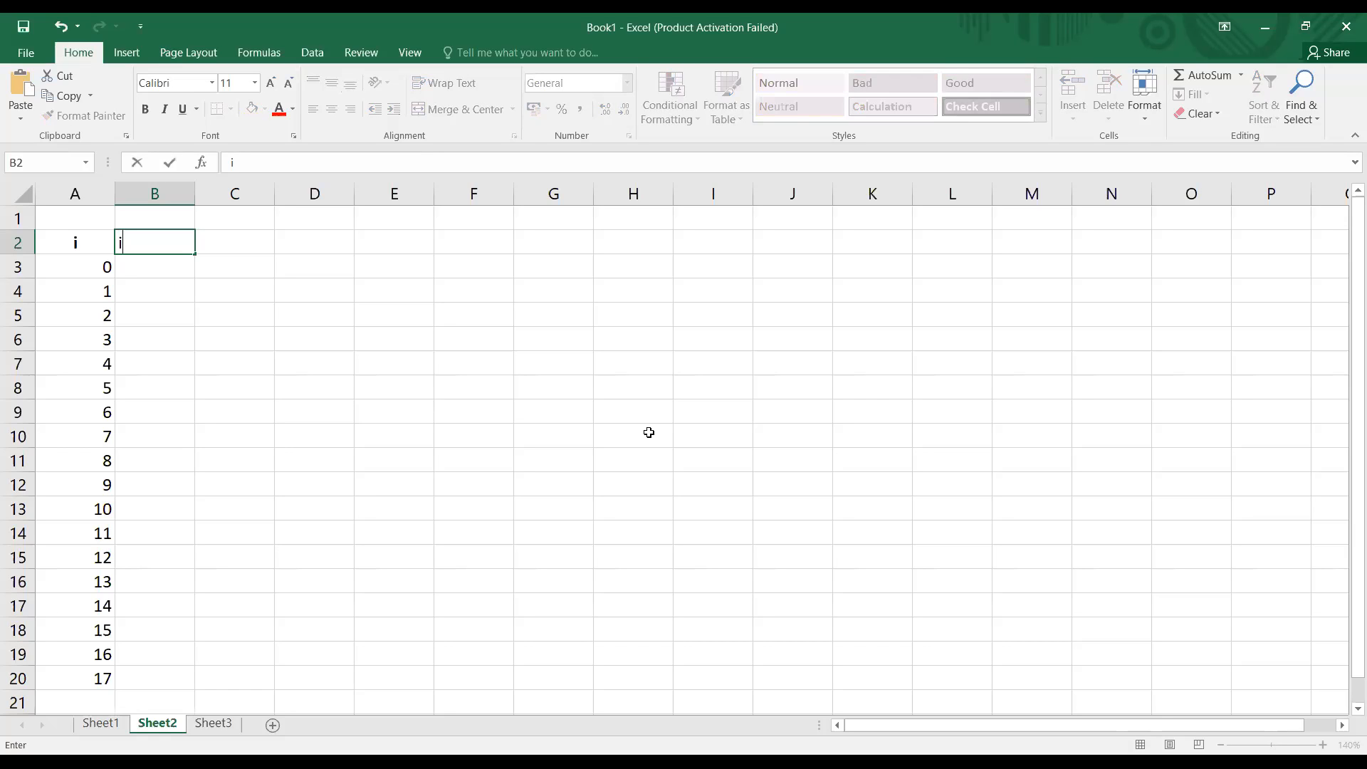
type("!")
key("Return")
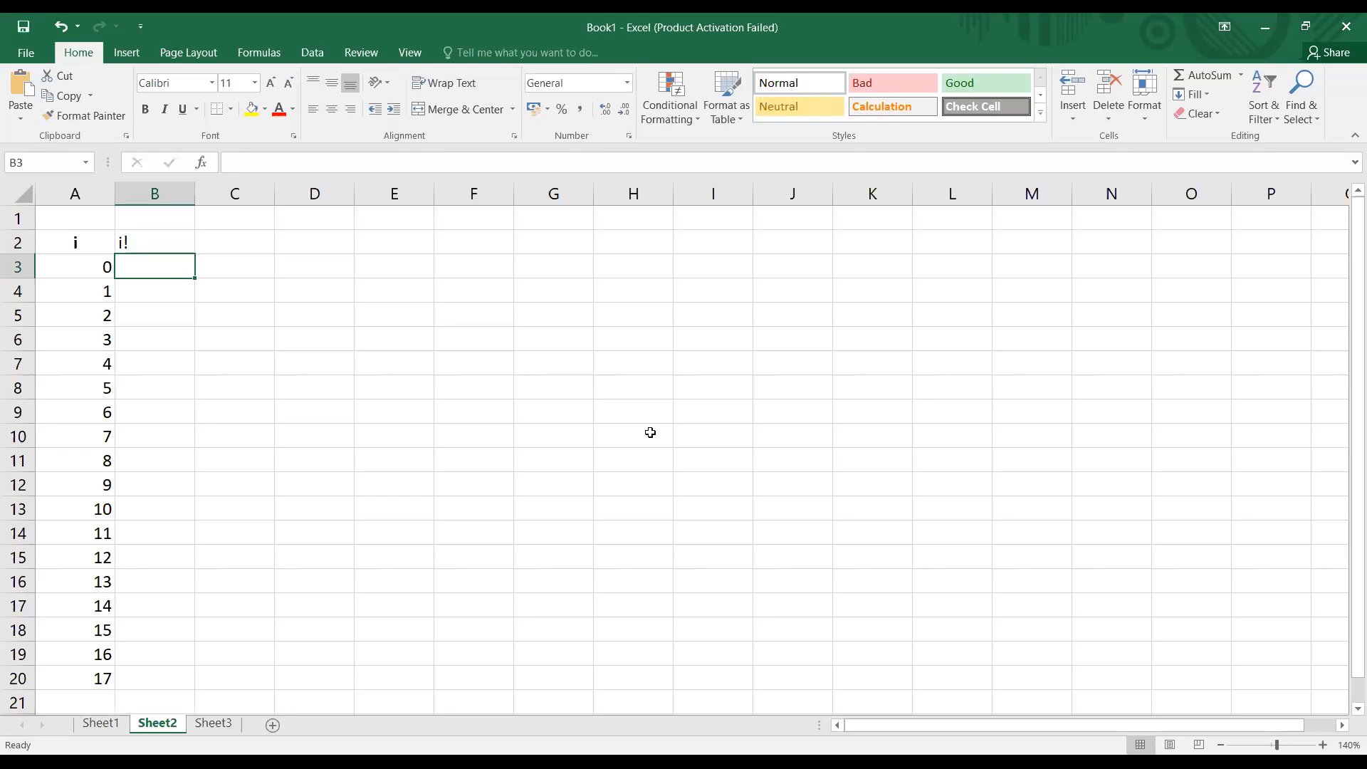
type("1")
key("Return")
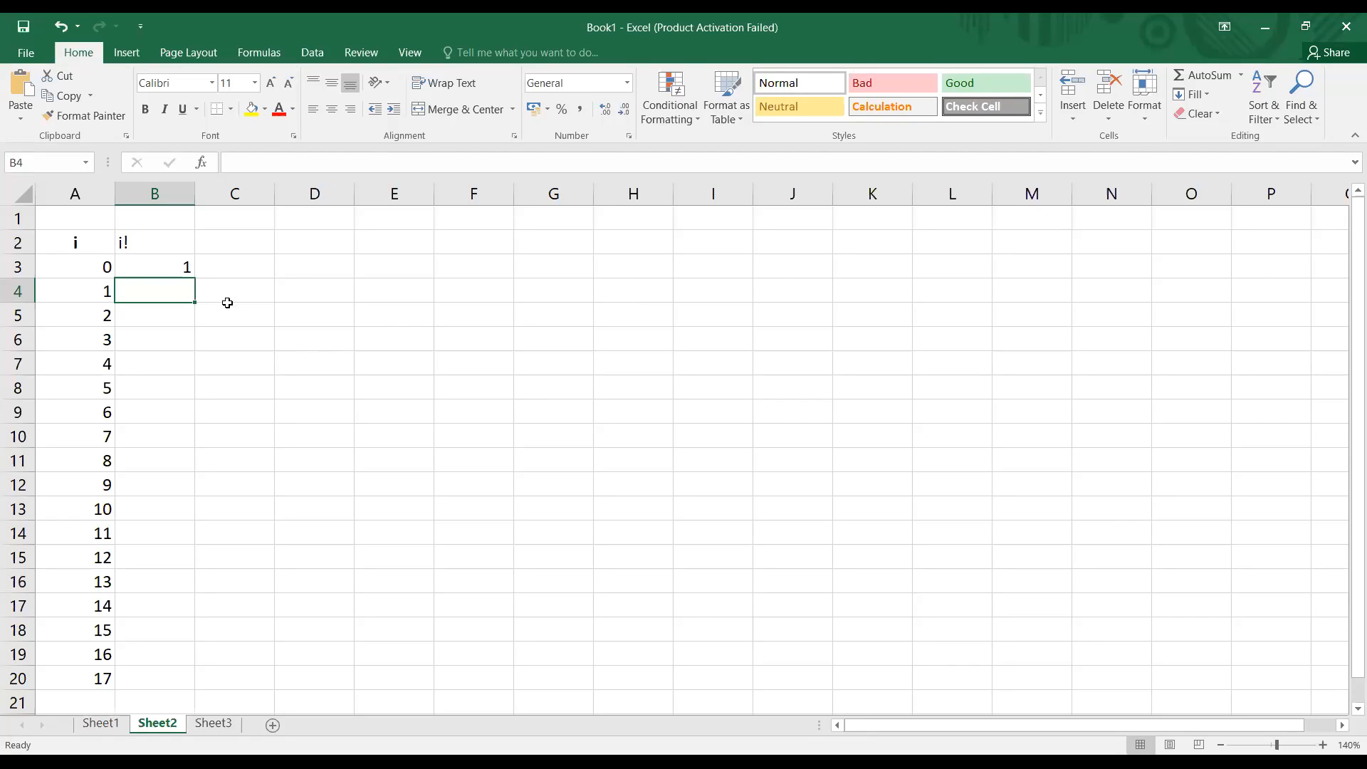
Enter the recursive factorial formula =A4*B3 in B4.
type("=")
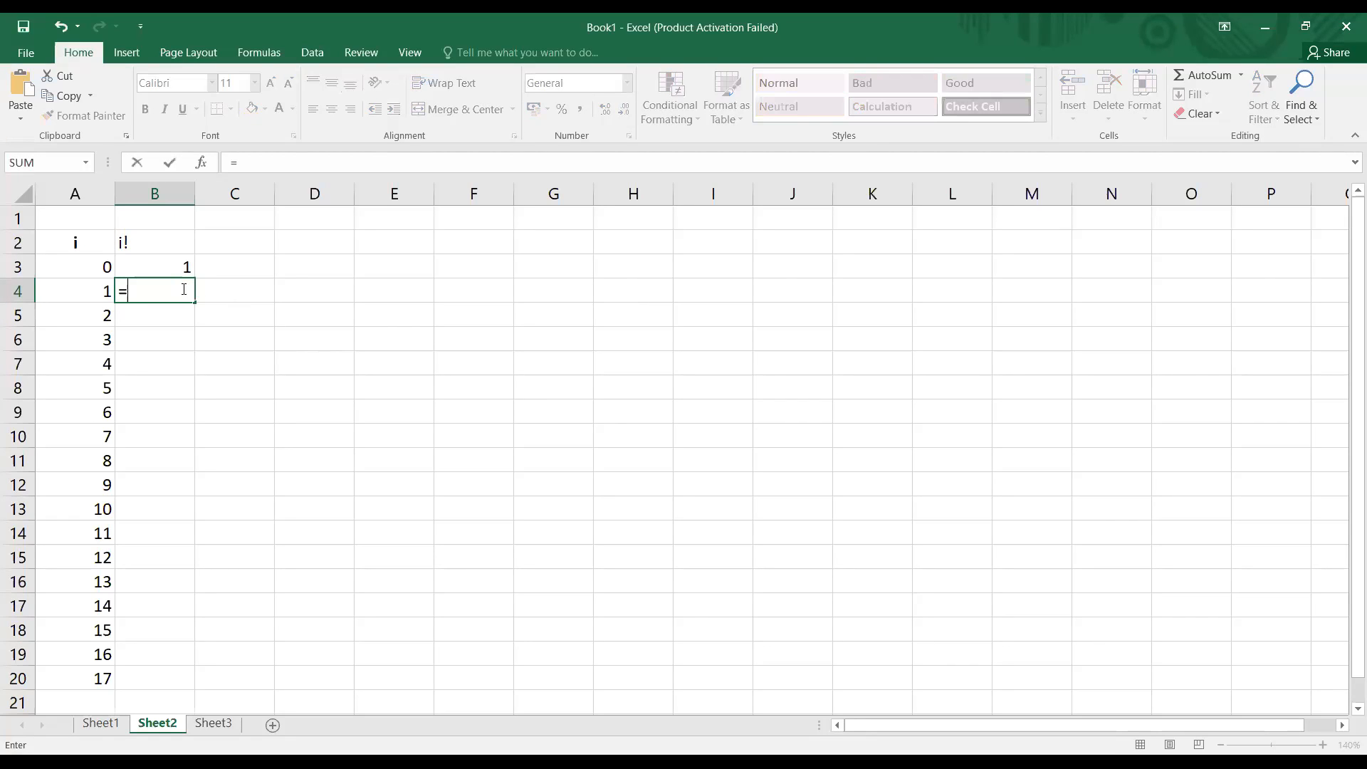
left_click(93, 292)
type("*")
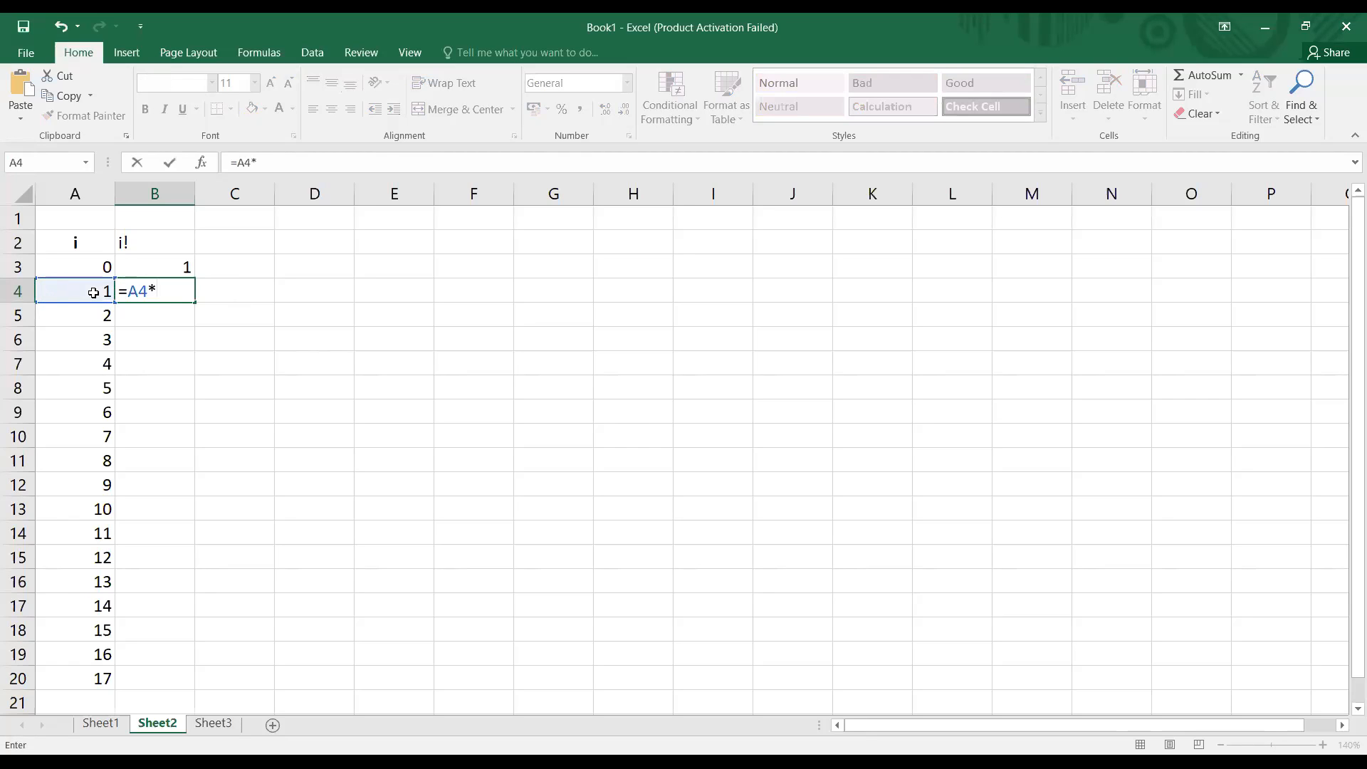
key("Up")
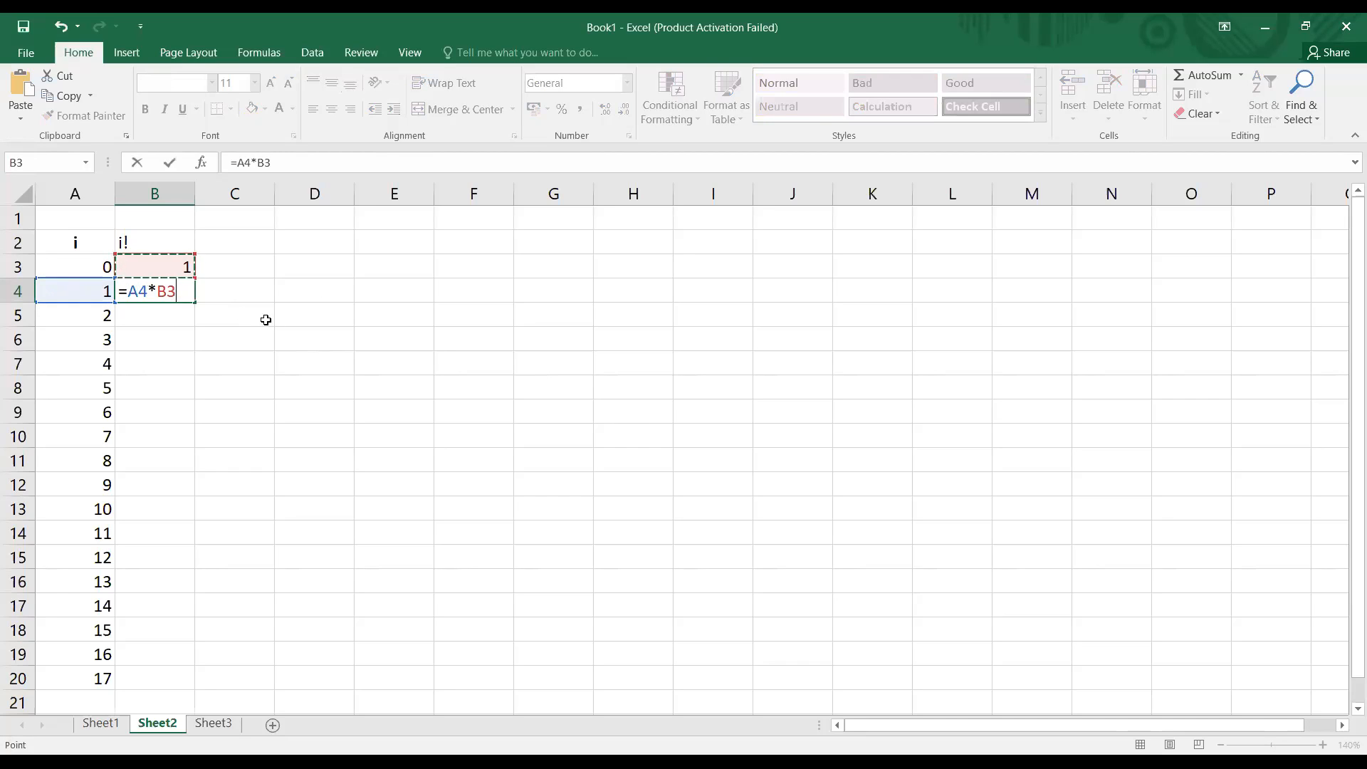
key("Return")
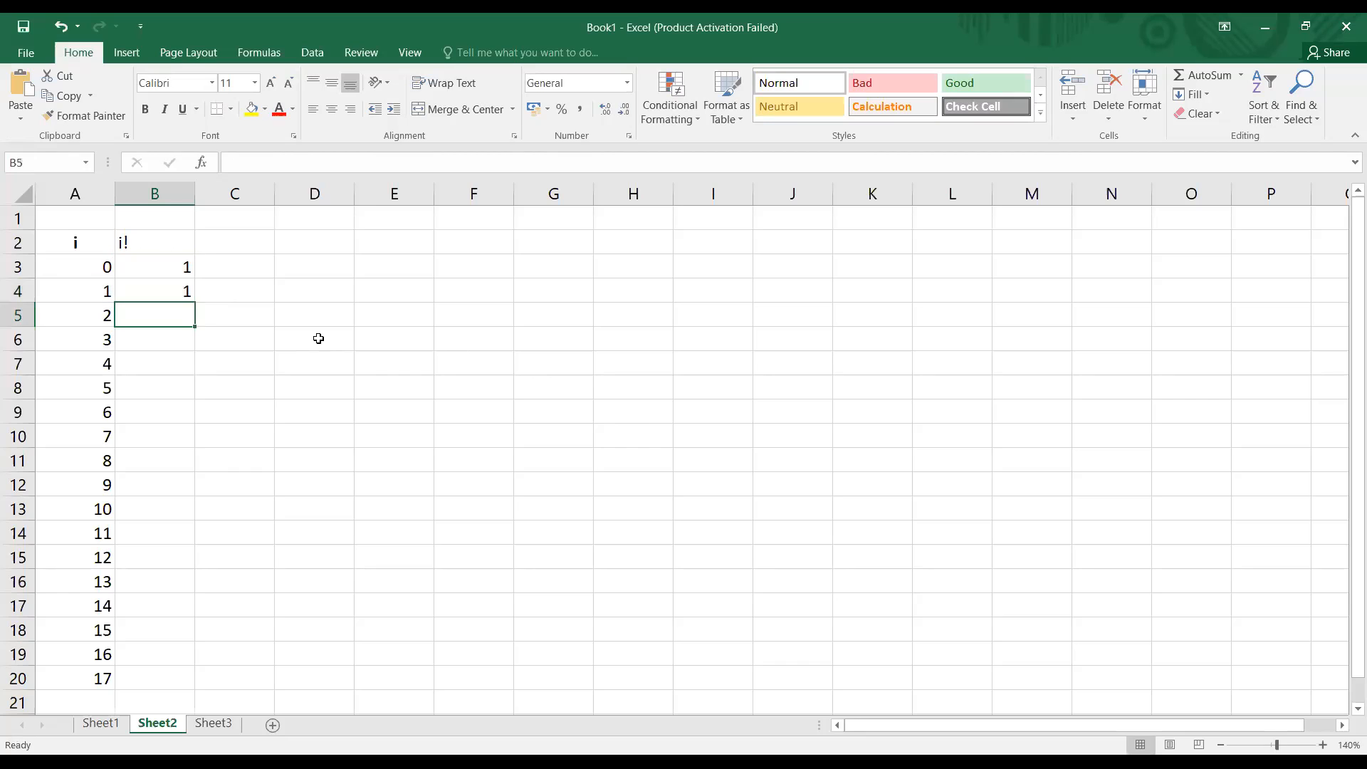
Copy the factorial formula from B4 down to B5 and check which cells it references.
left_click(191, 294)
left_click_drag(193, 304, 195, 328)
left_click(178, 313)
left_click(97, 314)
left_click(166, 295)
left_click(174, 314)
left_click(309, 165)
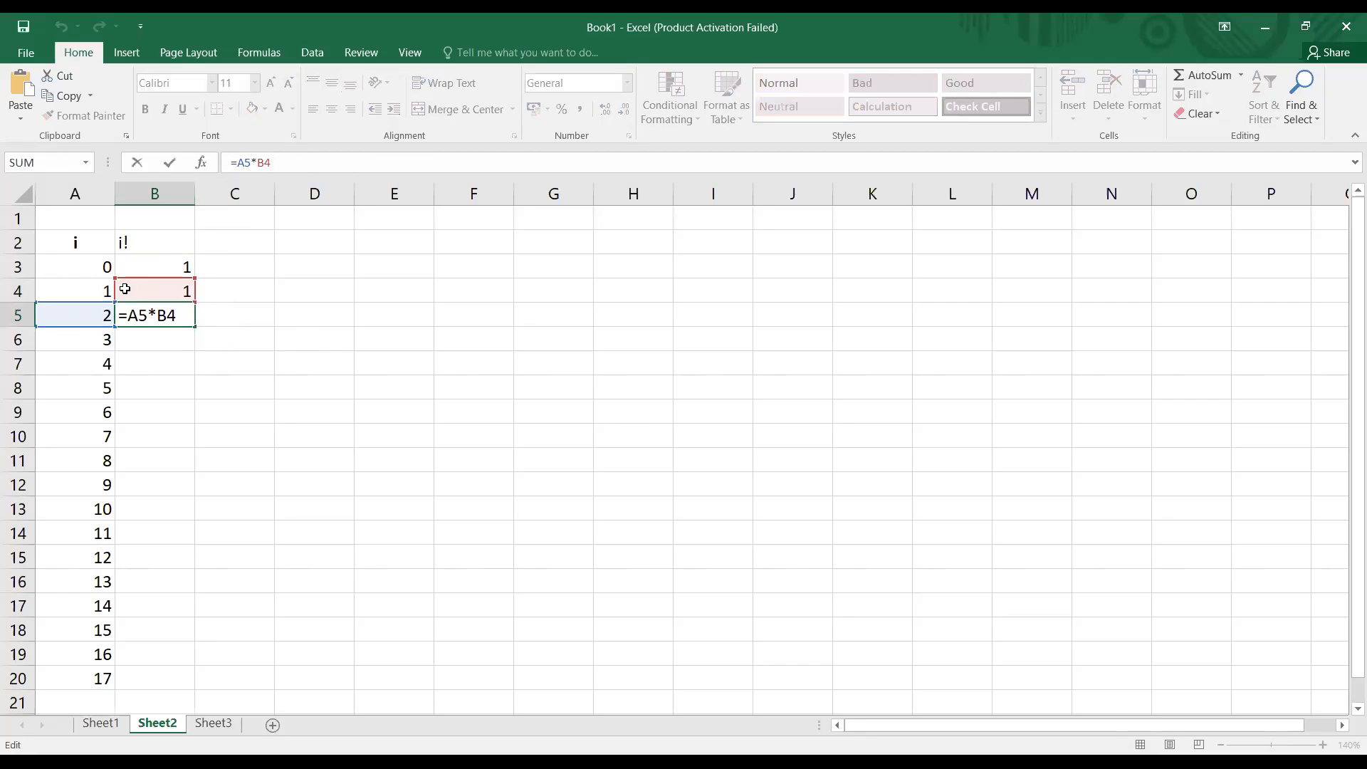
left_click(246, 317)
left_click(171, 307)
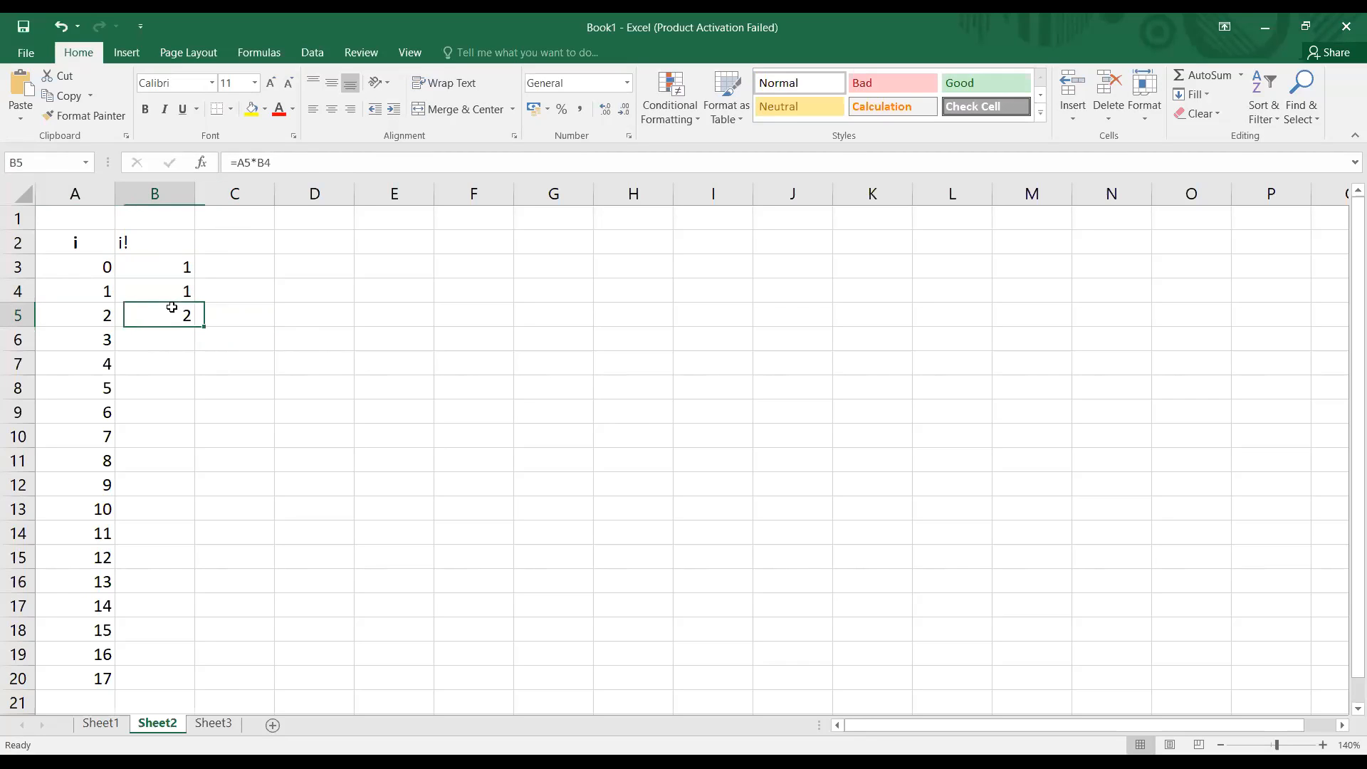
Extend the factorial formula from B5 down to B20, checking the cell references in B6 along the way.
left_click_drag(197, 324, 194, 346)
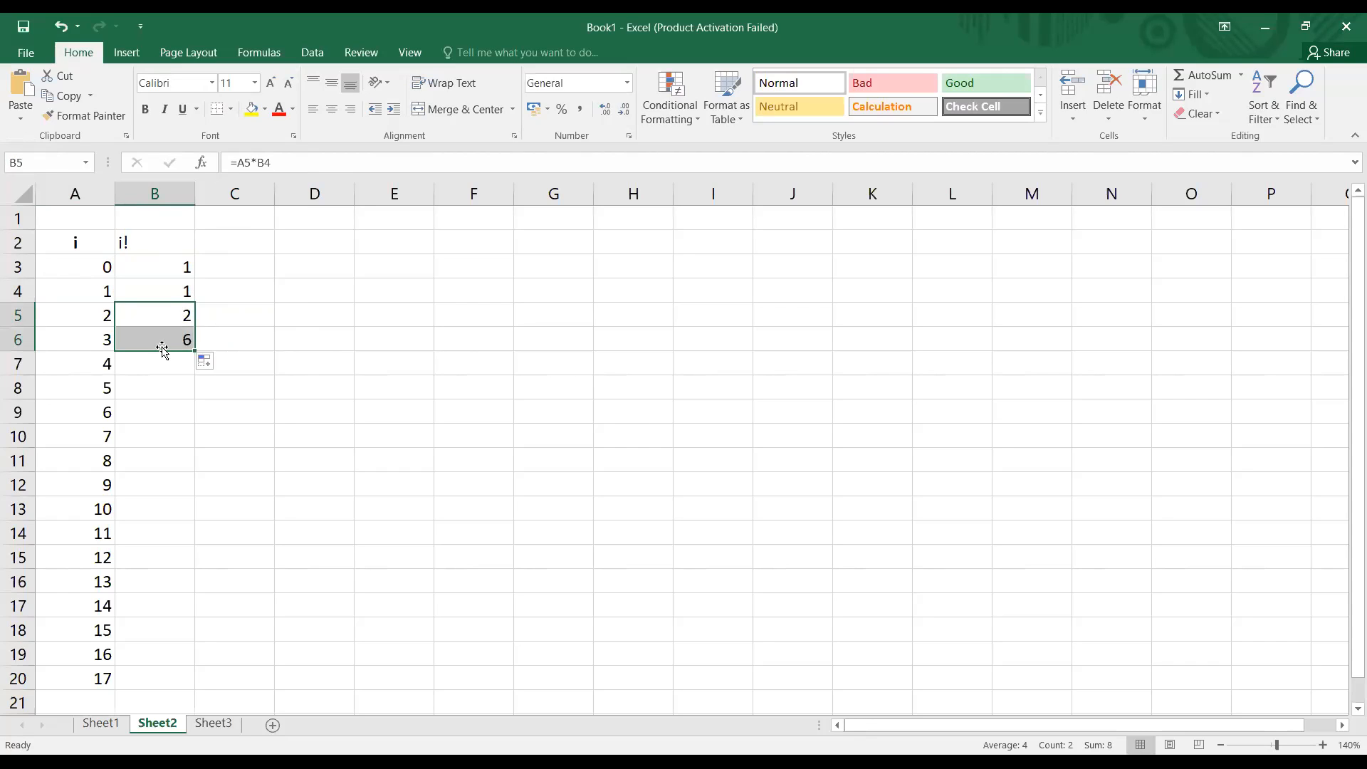
left_click(168, 343)
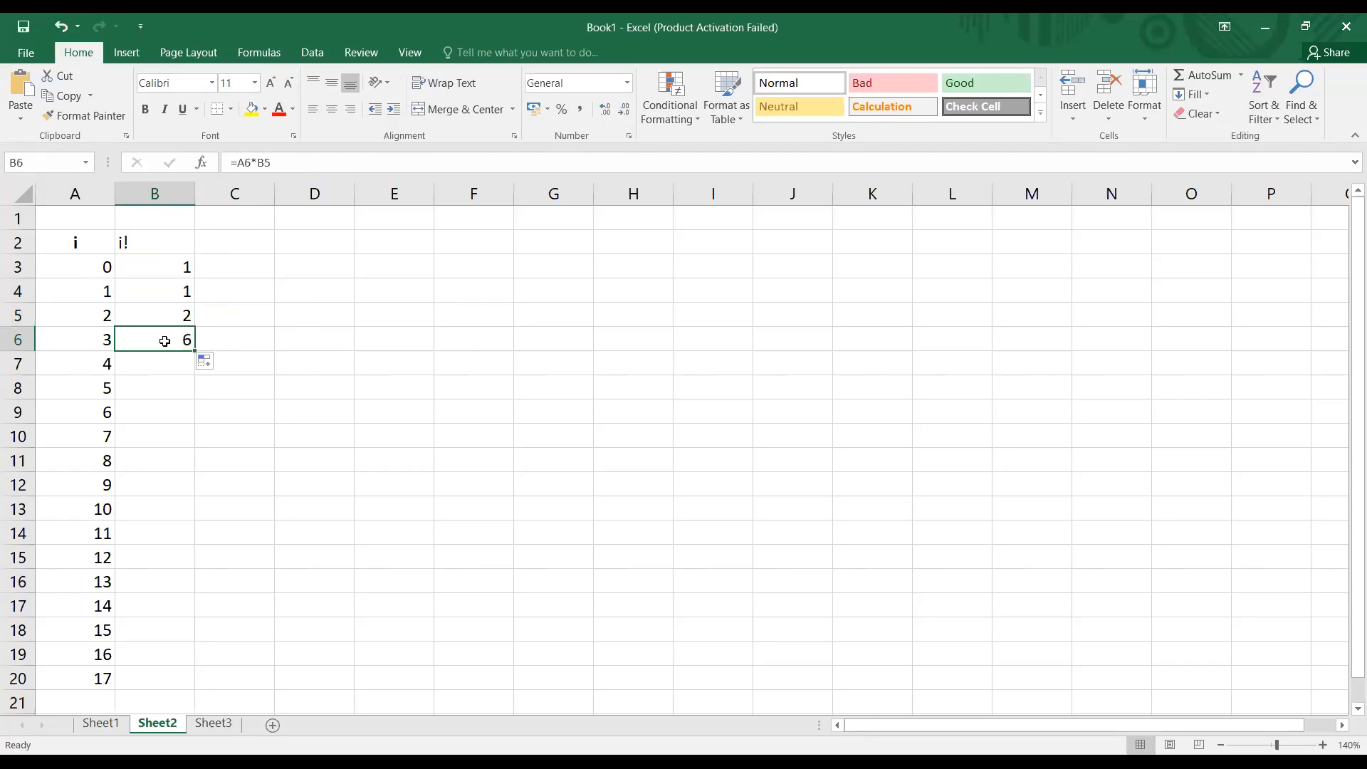
left_click(302, 158)
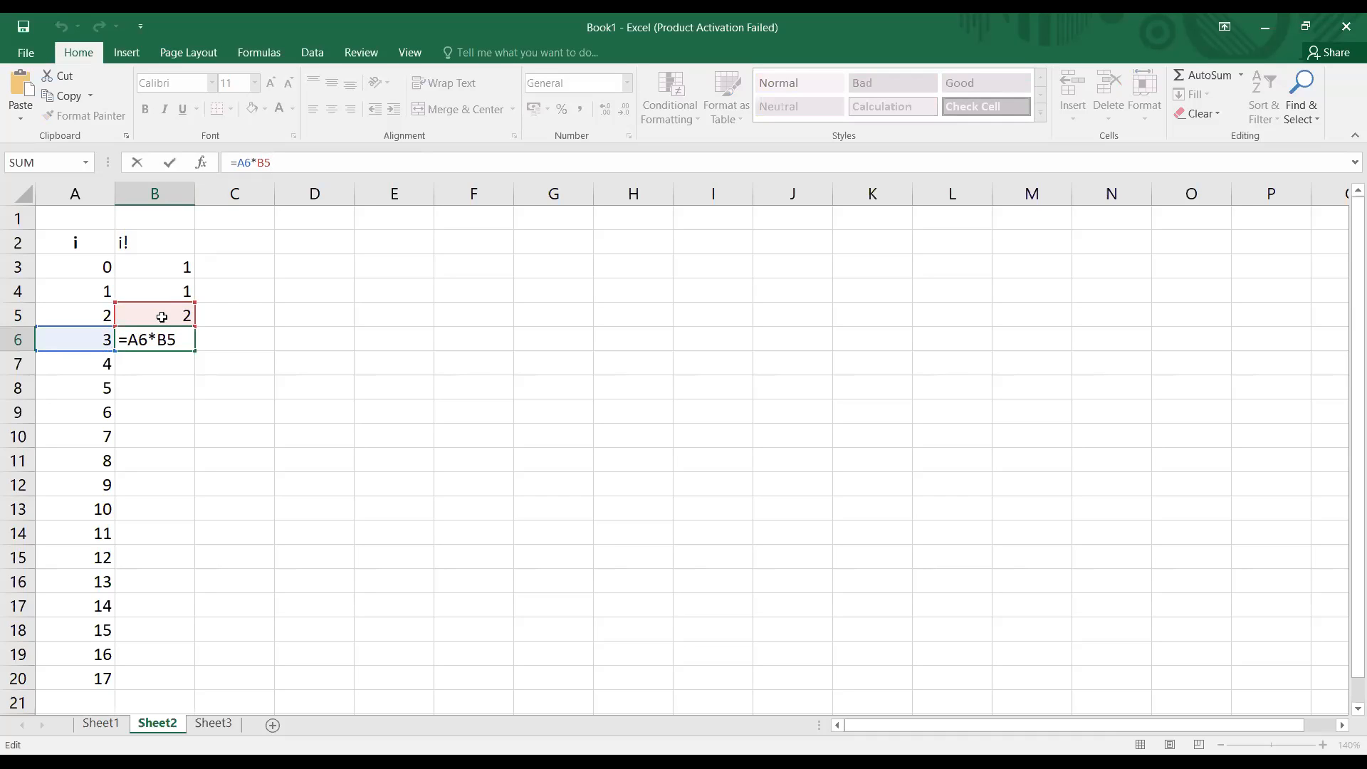
key("Return")
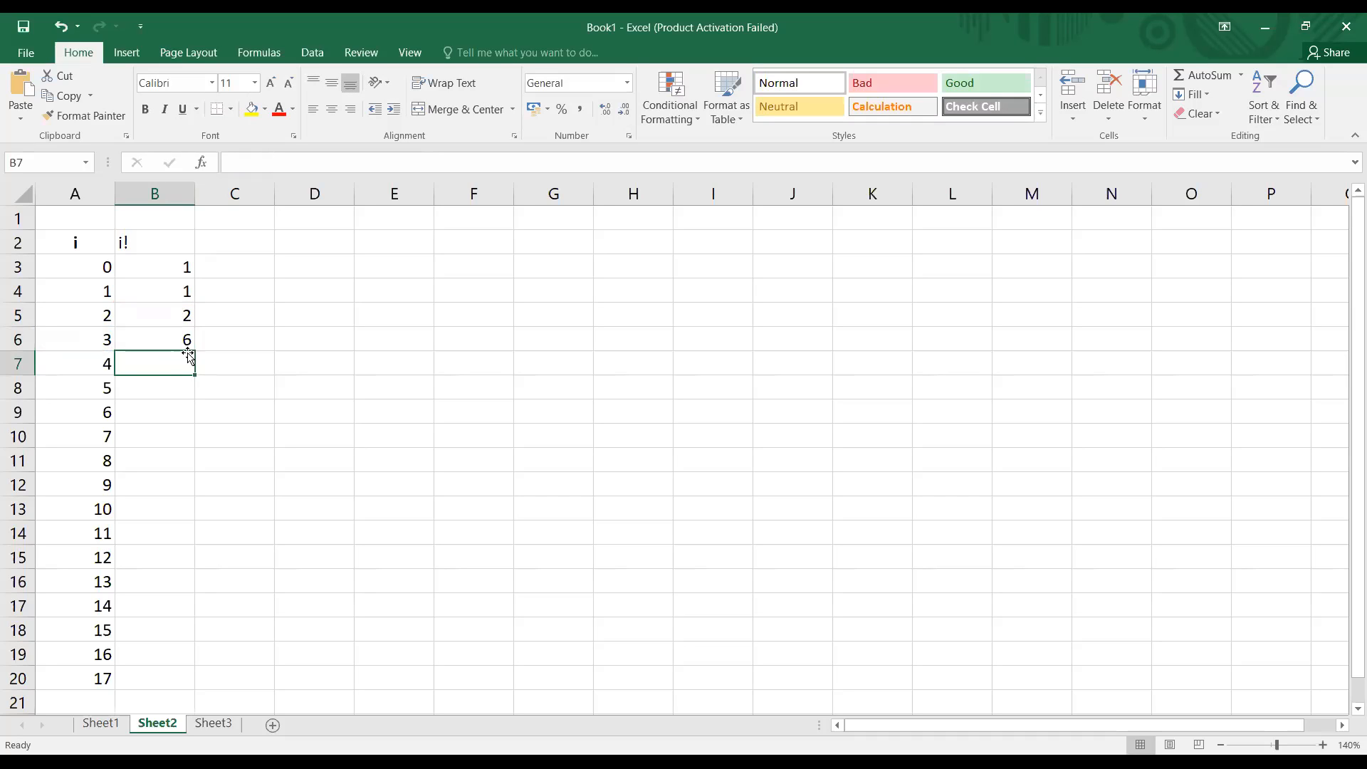
left_click(190, 339)
left_click_drag(194, 351, 168, 680)
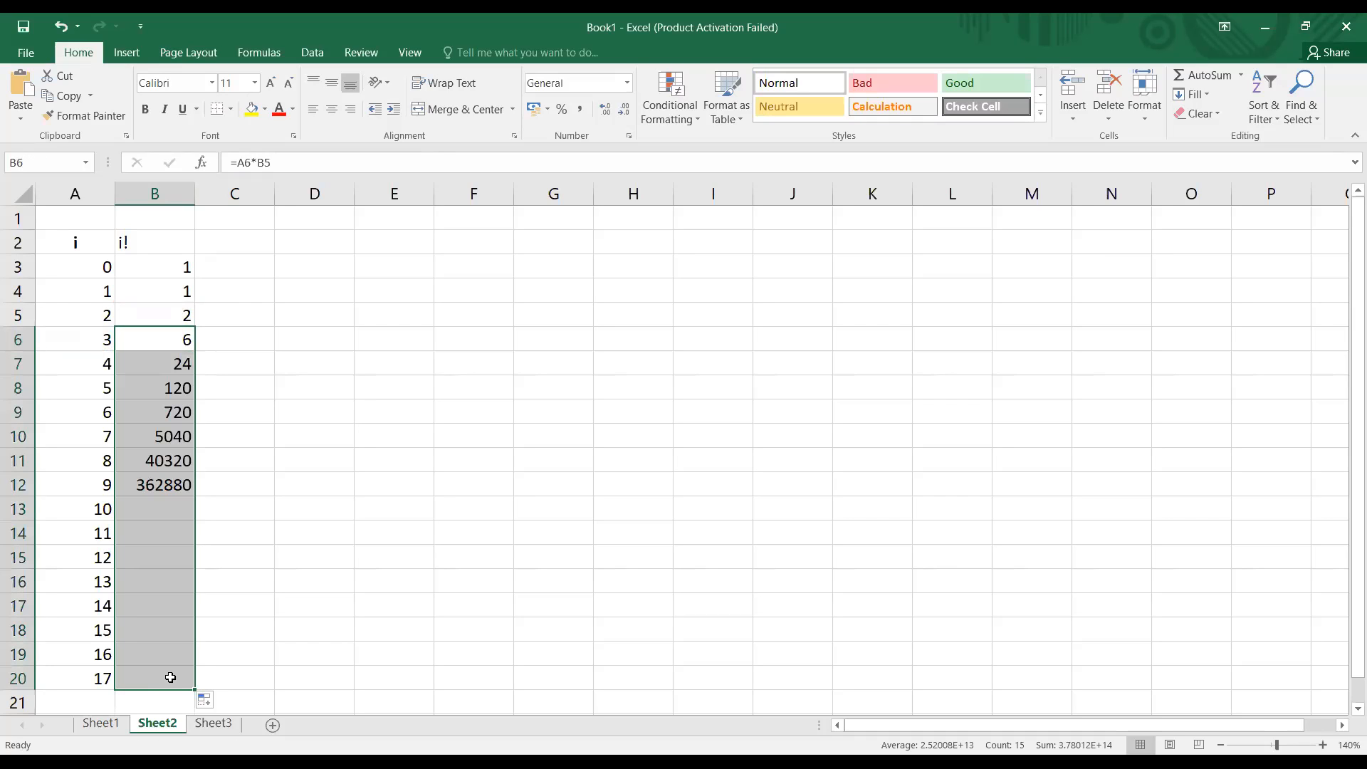
Adjust the width of column B so it fits the long factorial values without excess space.
double_click(194, 194)
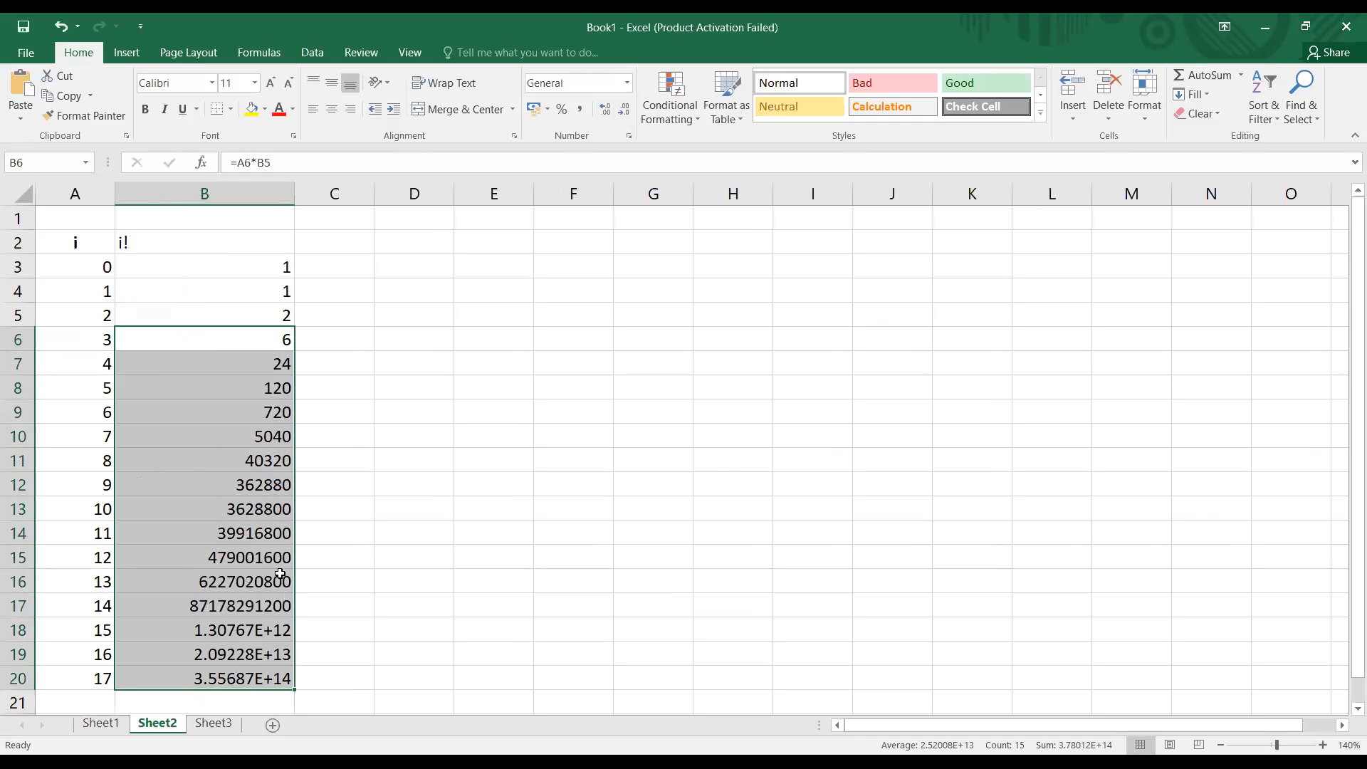
left_click_drag(295, 193, 479, 193)
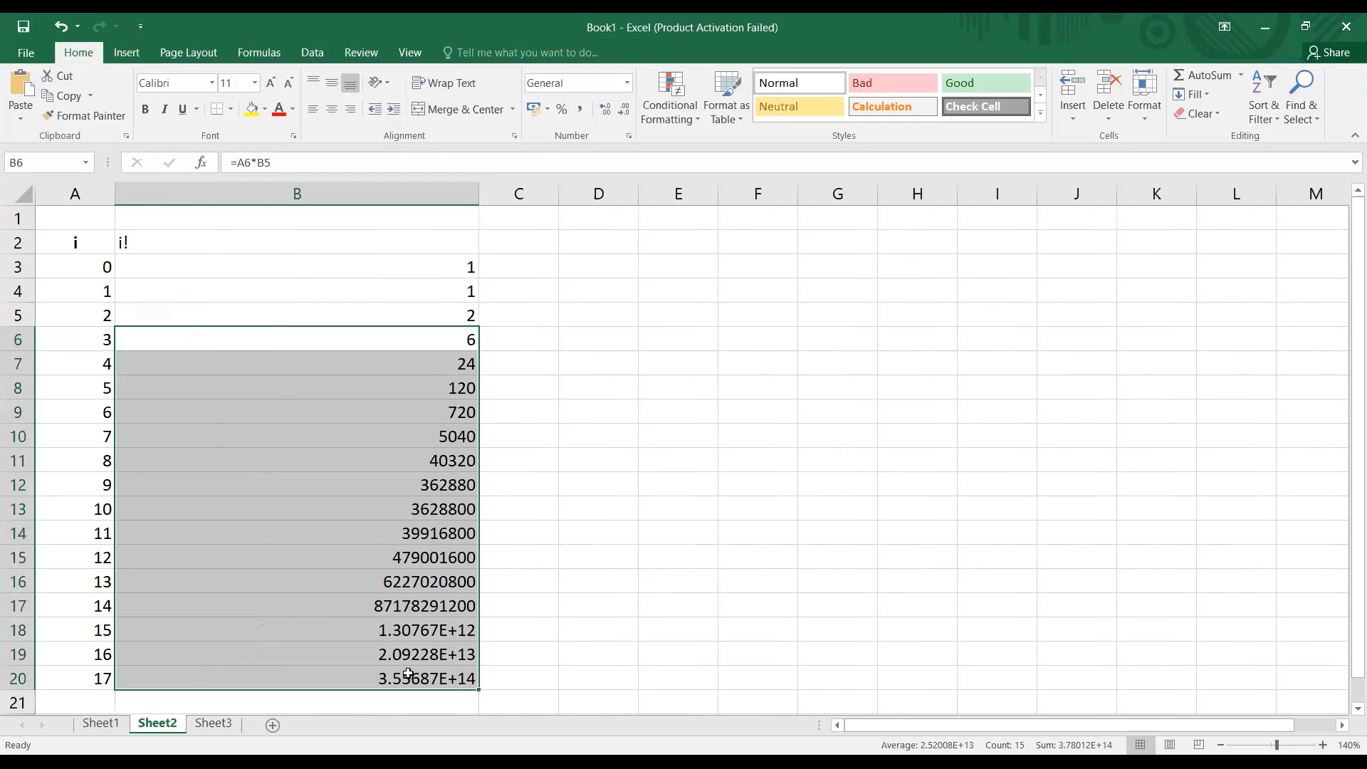
left_click_drag(479, 191, 292, 193)
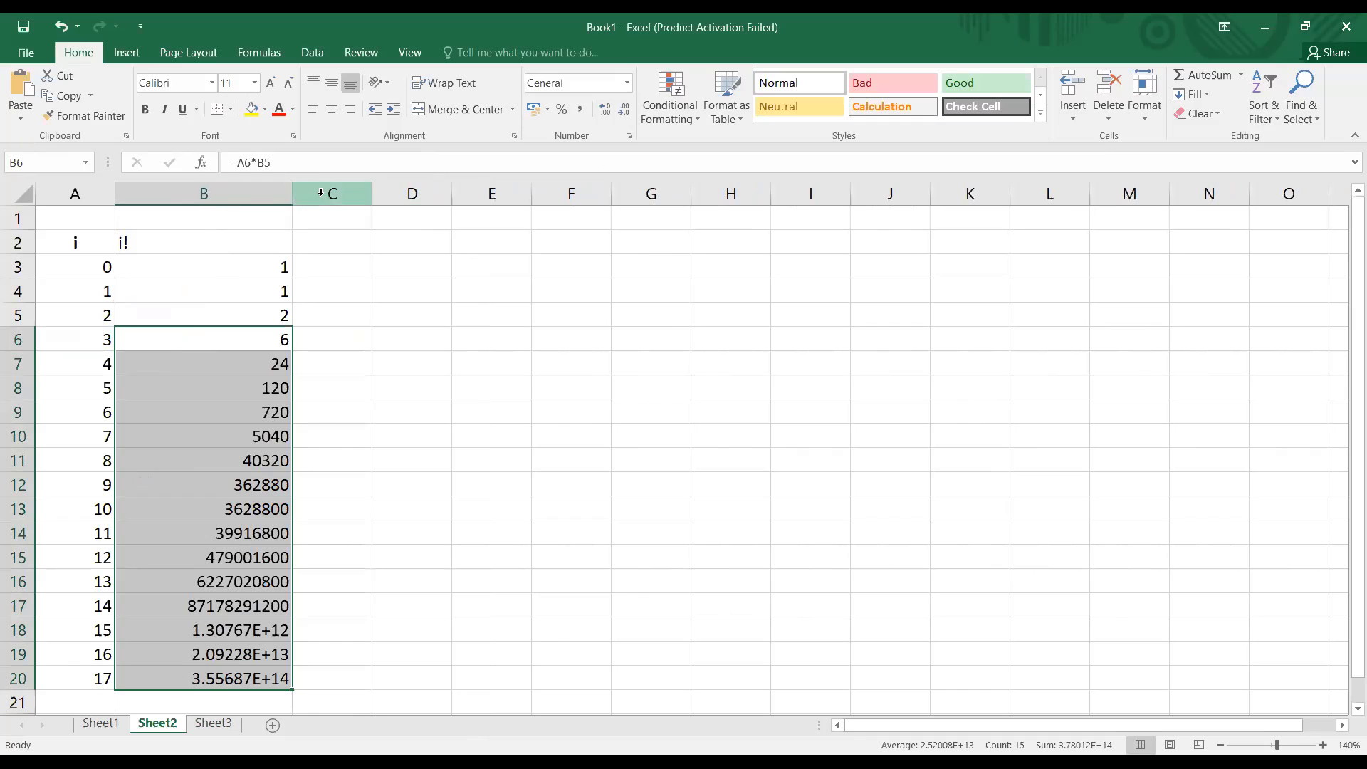
left_click_drag(291, 194, 240, 194)
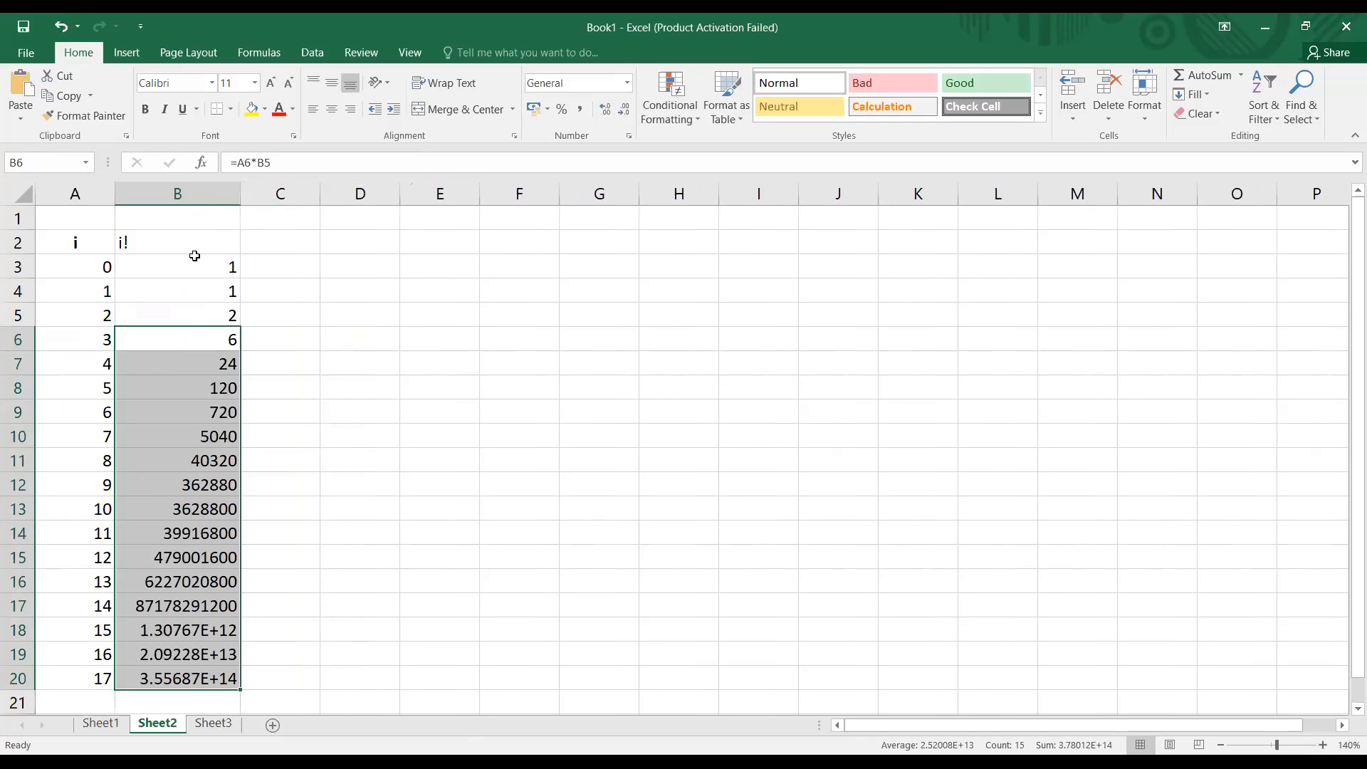
Copy the formatting of header cell A2 to the header cells B2 through K2.
left_click(142, 241)
left_click(69, 242)
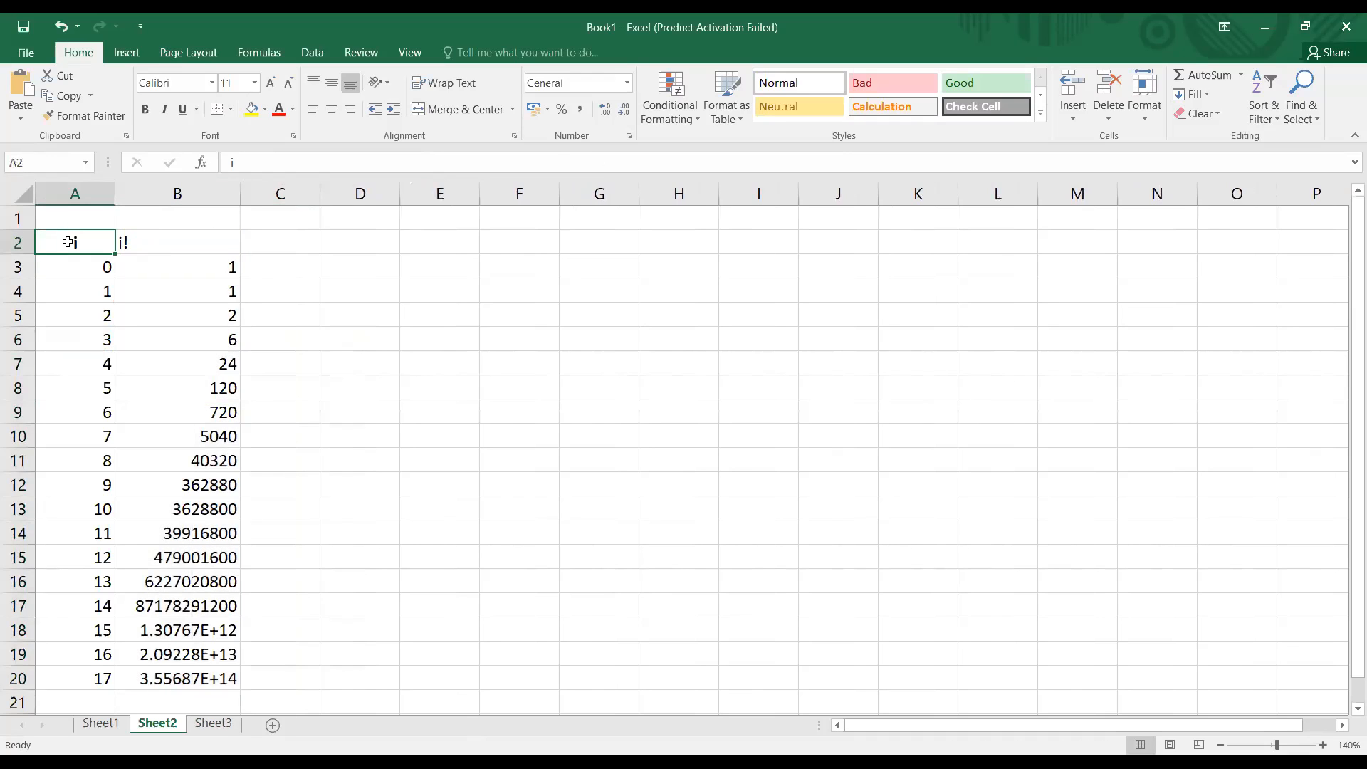
left_click(84, 115)
mouse_move(173, 239)
left_mouse_down()
mouse_move(432, 260)
mouse_move(882, 235)
left_mouse_up()
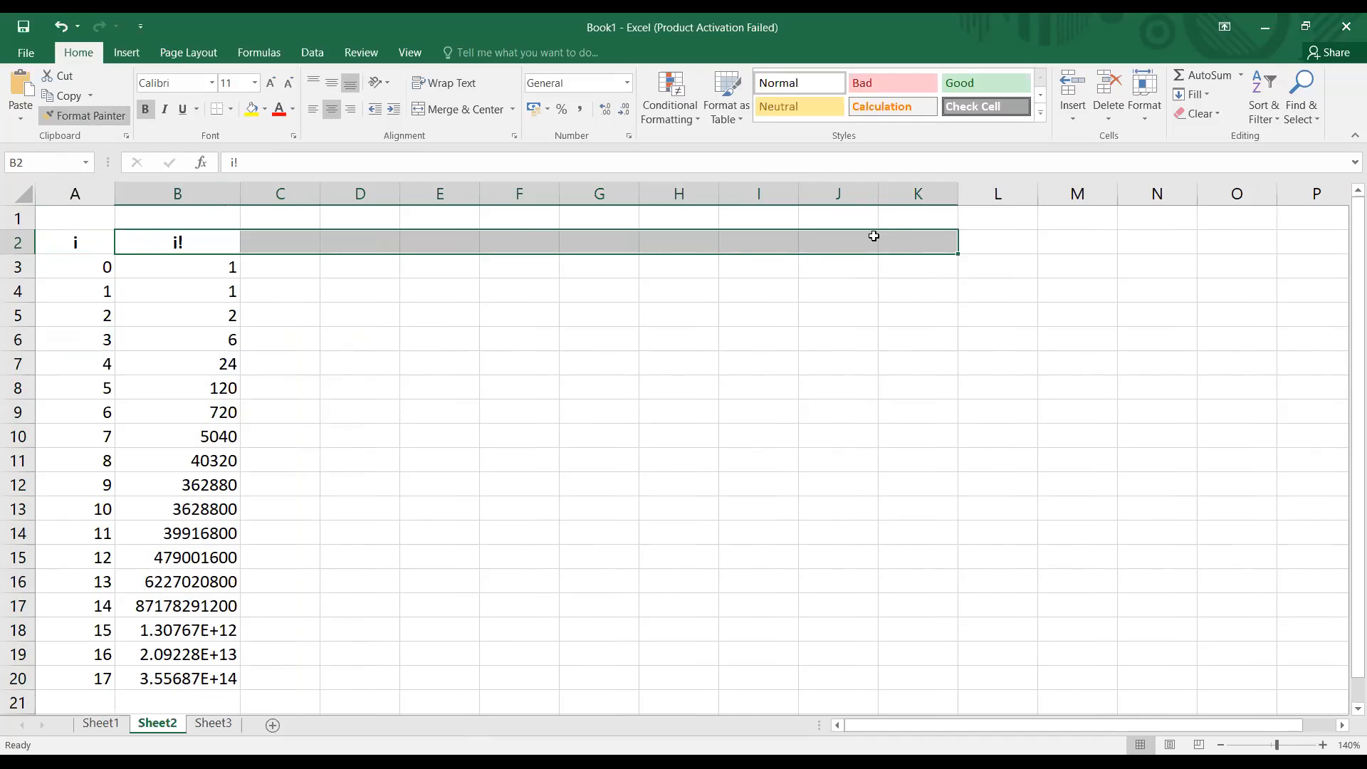
left_click(540, 343)
Enter the header ex in C2 and format the x as superscript.
left_click(272, 240)
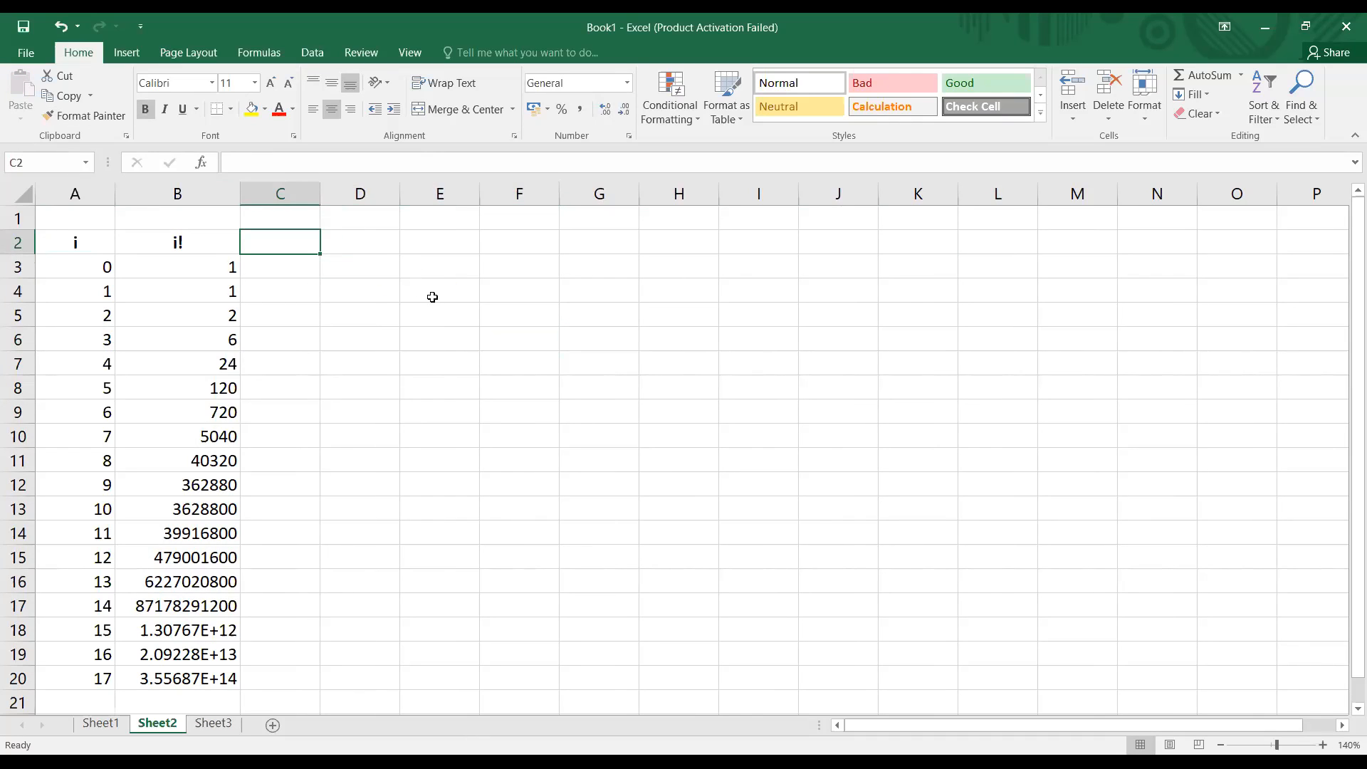
type("e")
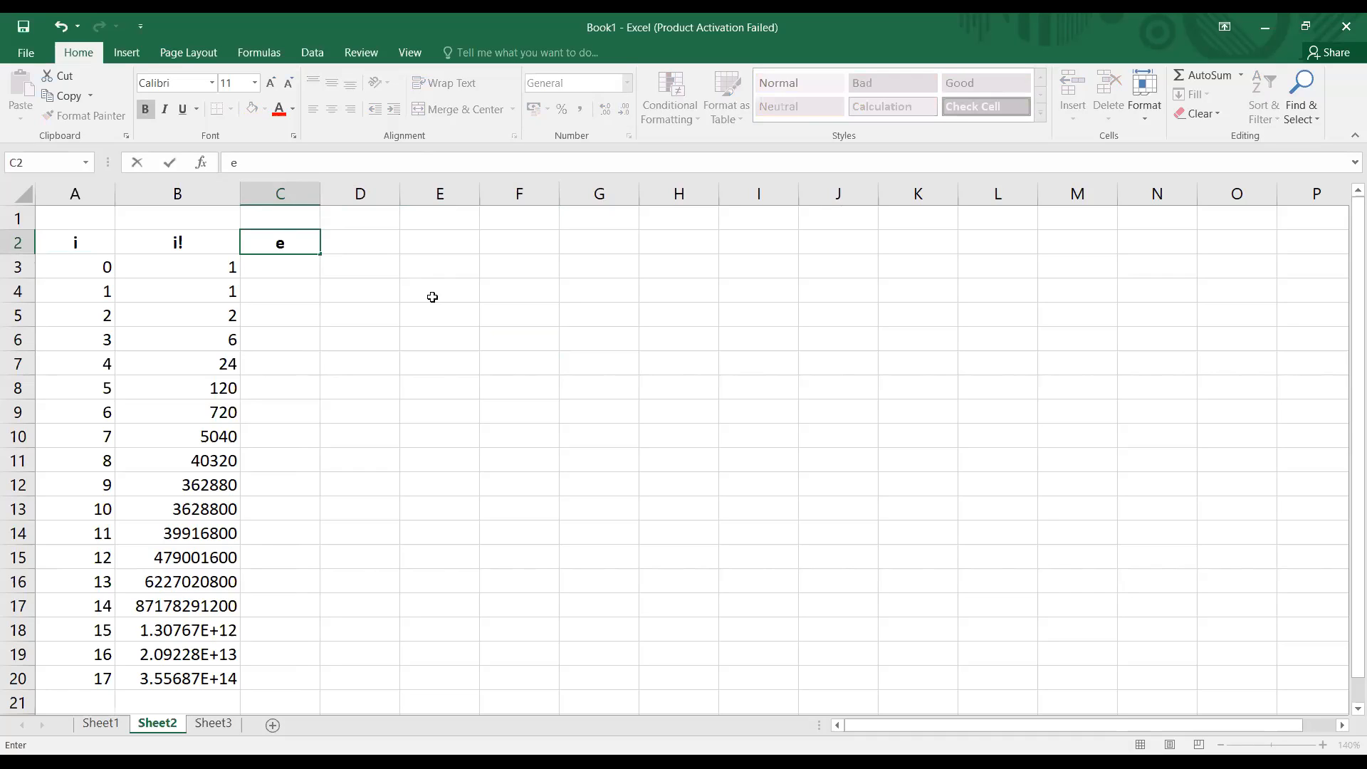
type("x")
key("shift+Left")
key("Right")
key("Left")
left_click_drag(257, 165, 236, 165)
left_click(292, 137)
left_click(510, 314)
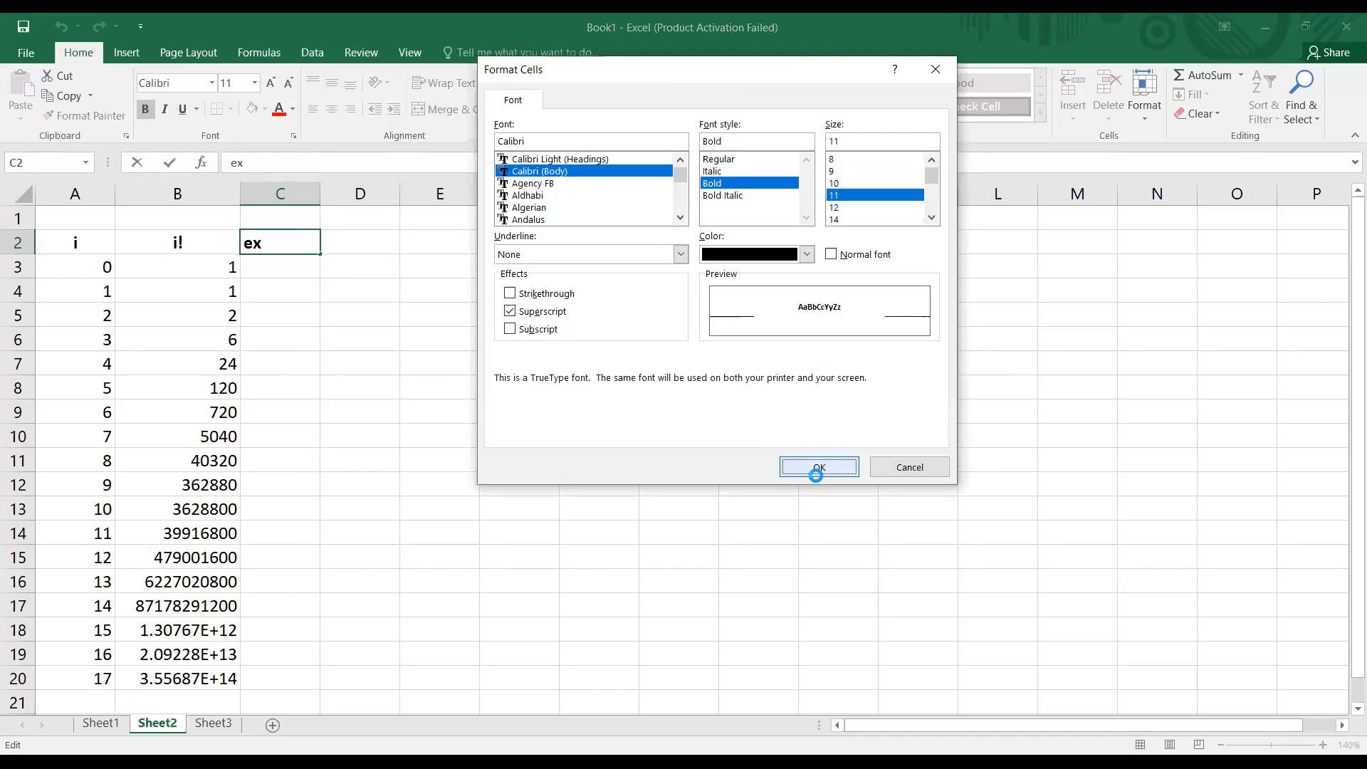
left_click(819, 467)
left_click(816, 471)
left_click(311, 268)
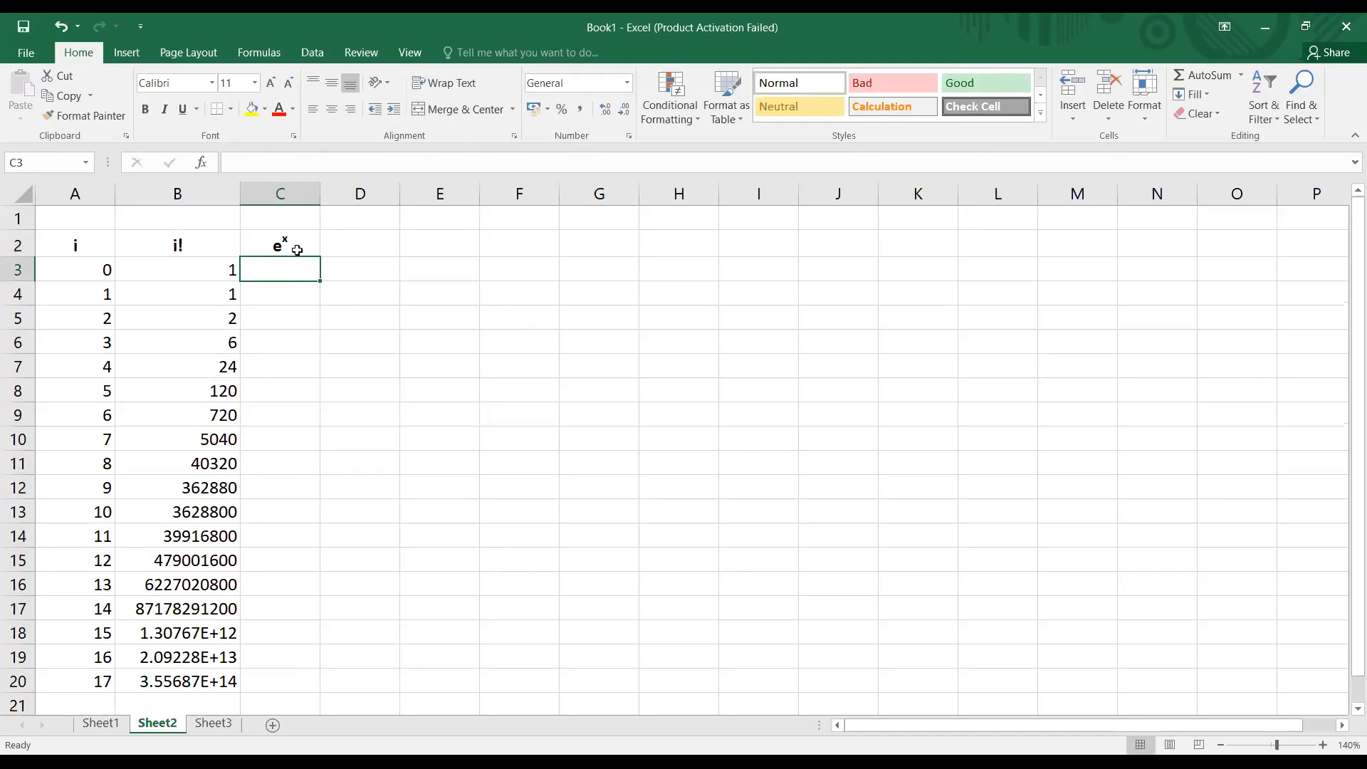
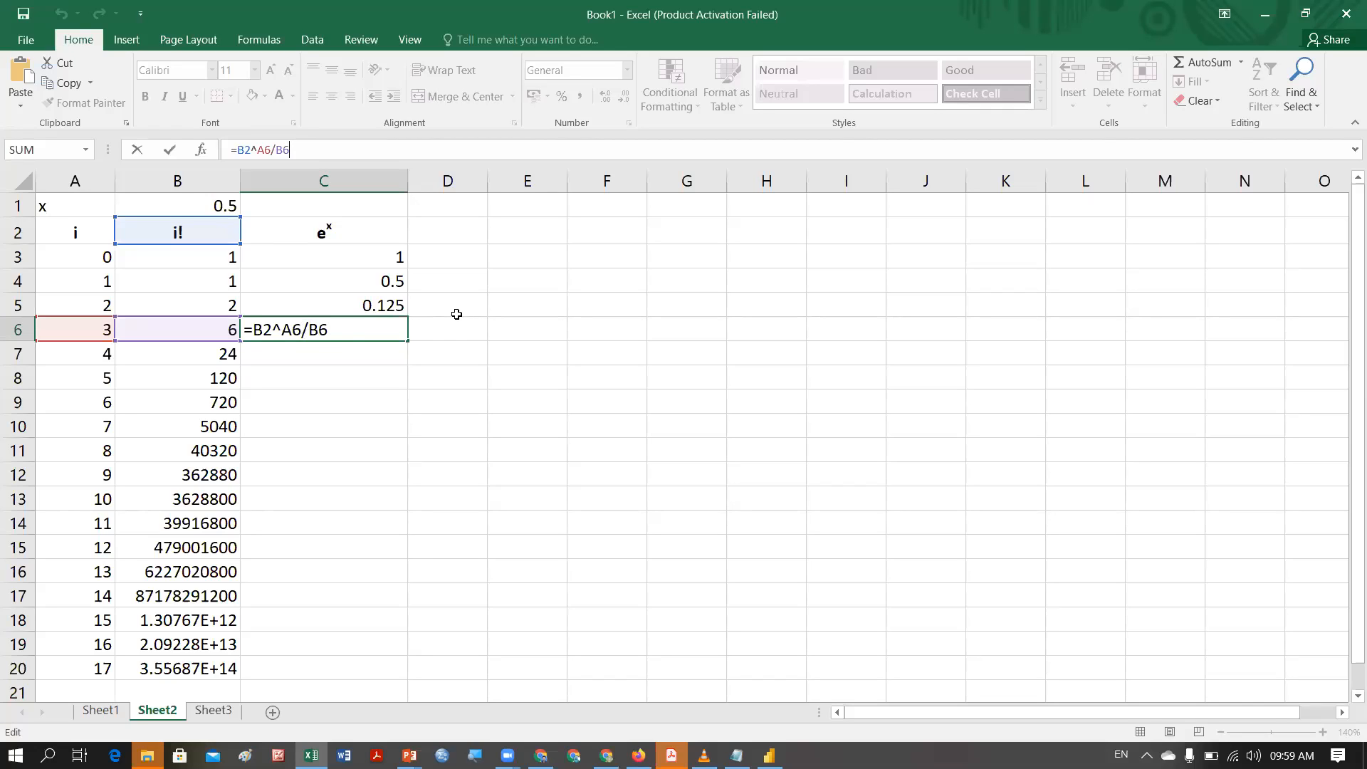
Examine the formula in C6, the contents of B2 and the formula in C5 to compare their references to x.
key("ctrl+Return")
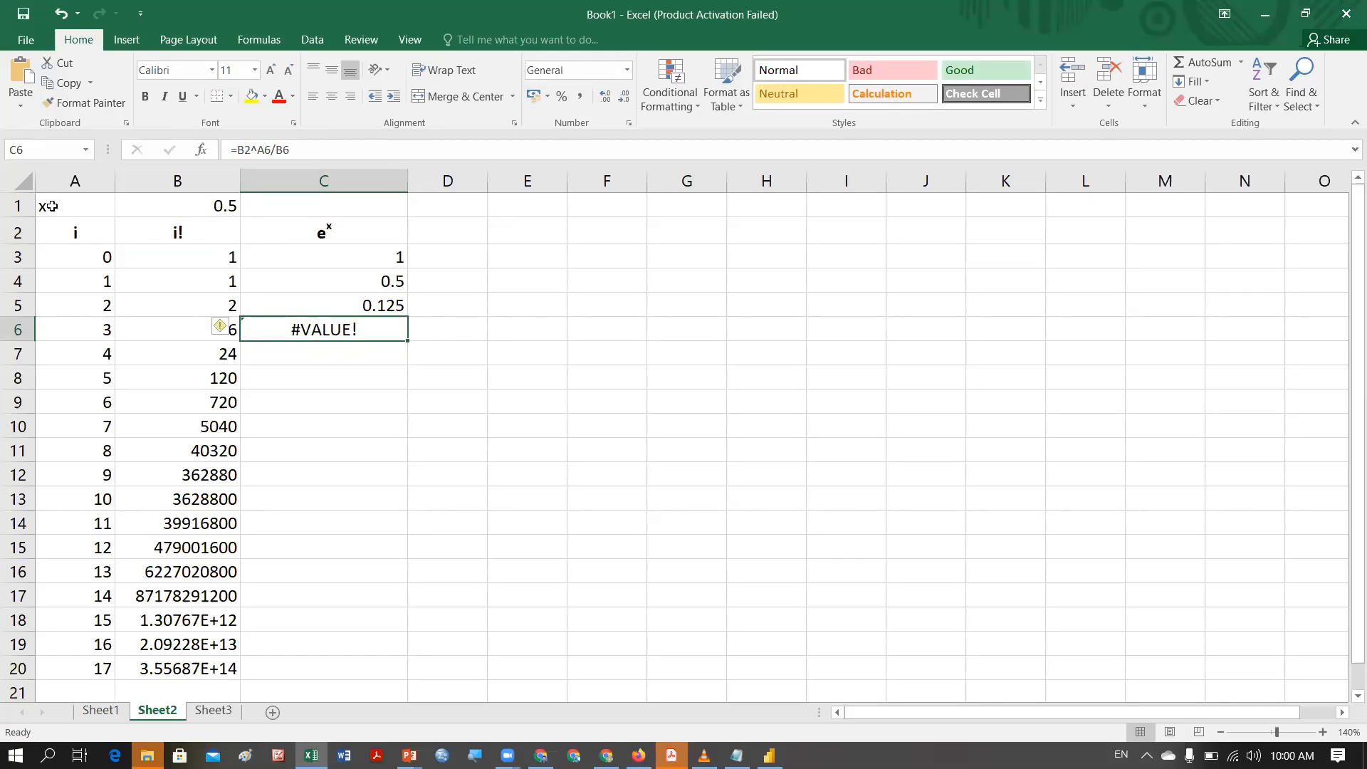
left_click(137, 233)
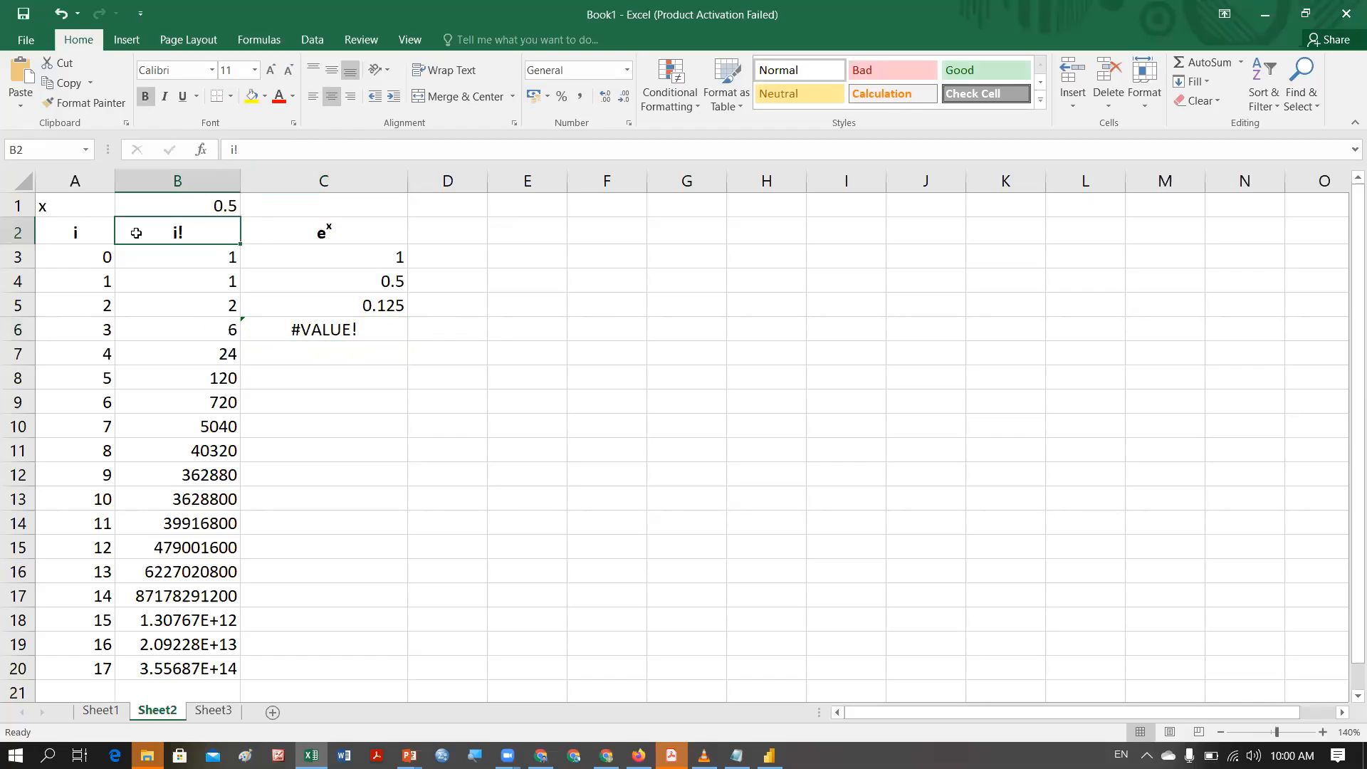
left_click(655, 184)
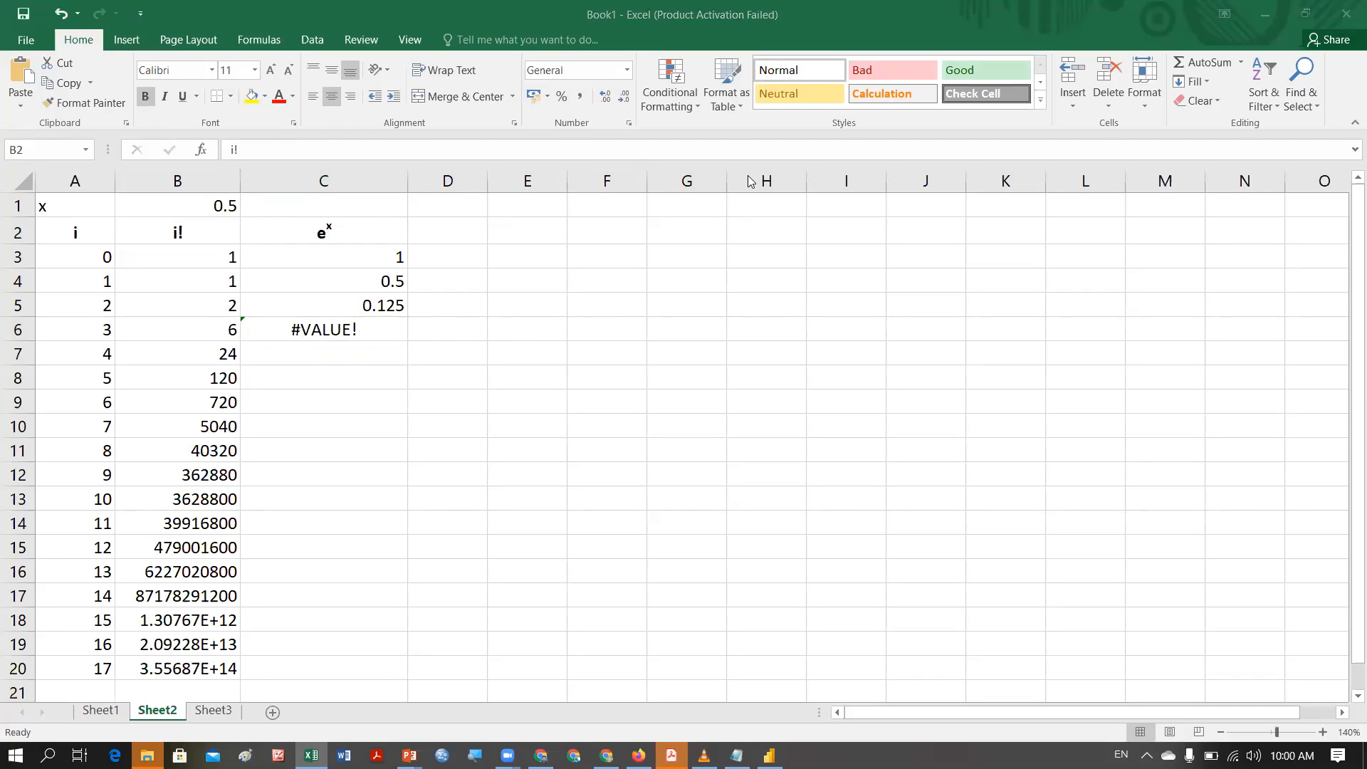
left_click(312, 331)
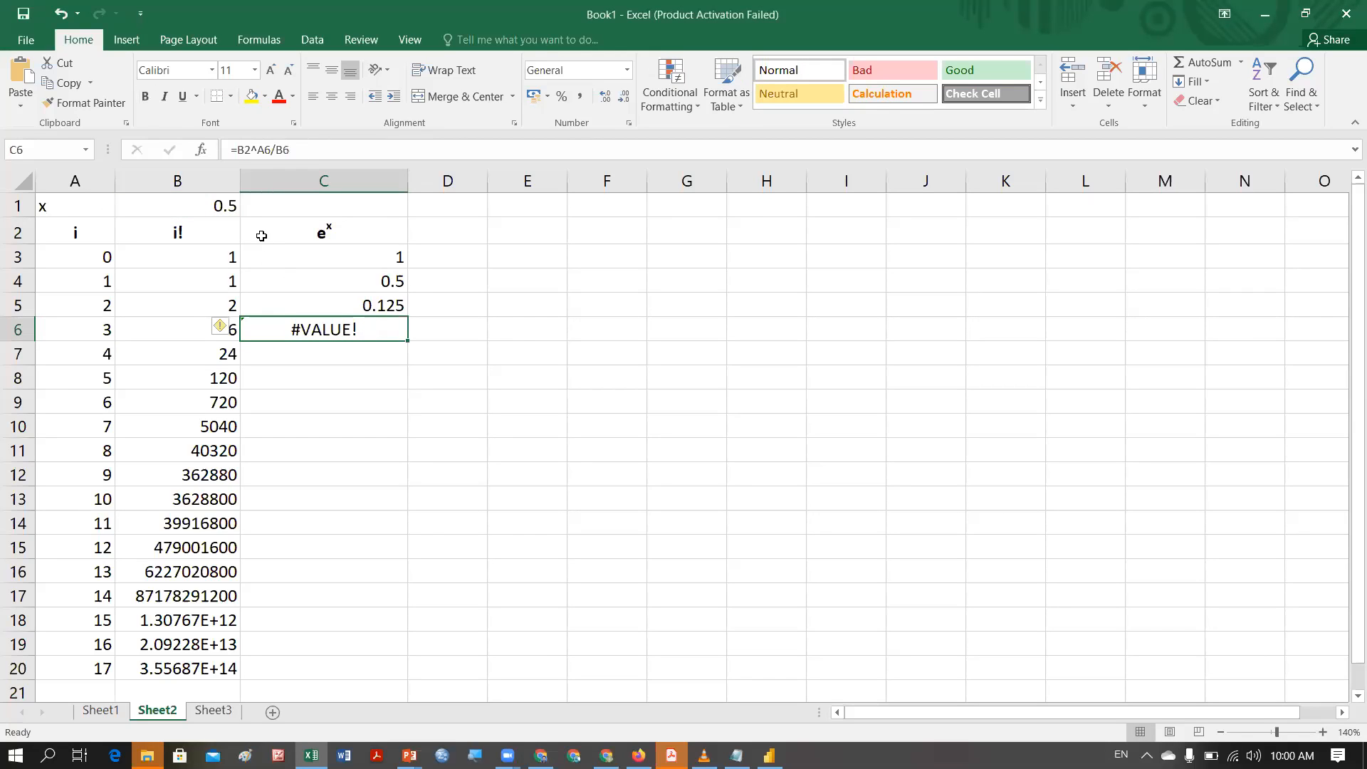
left_click(387, 306)
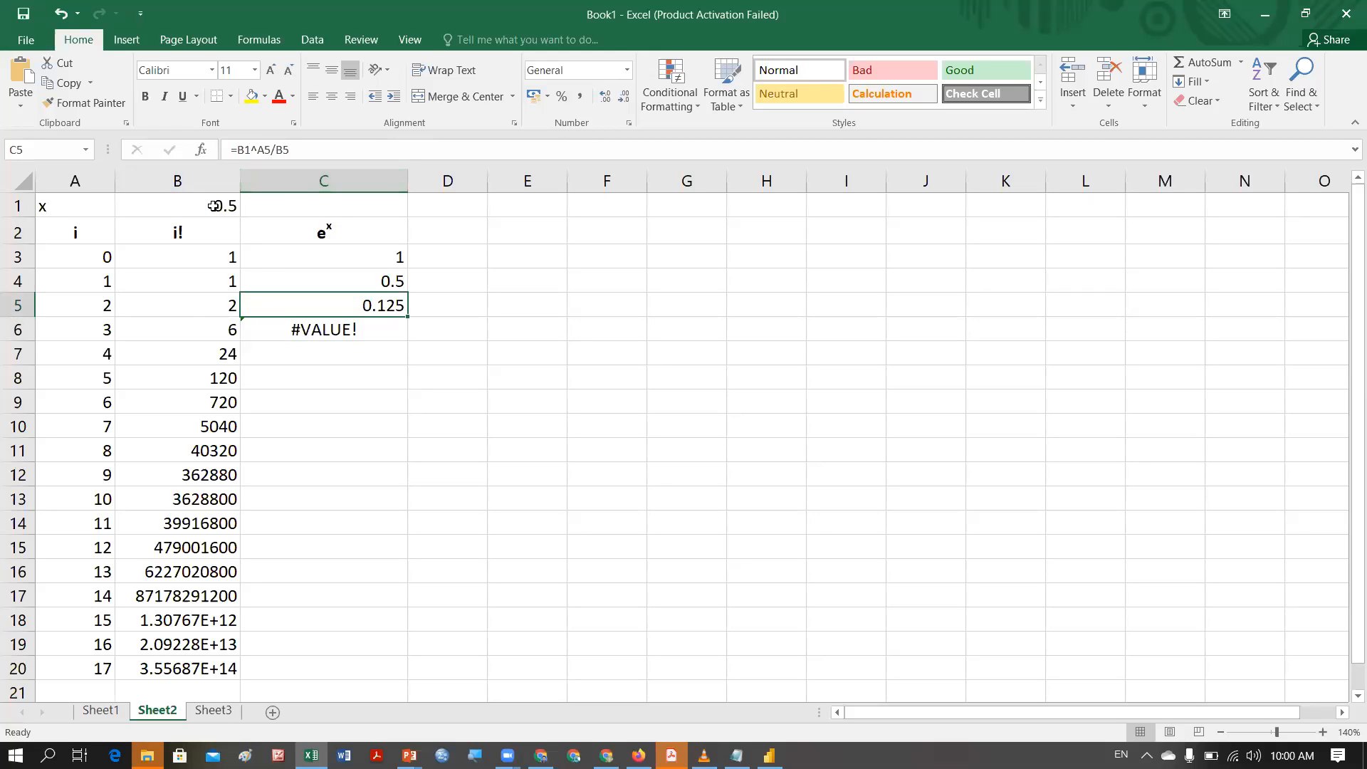
left_click(250, 151)
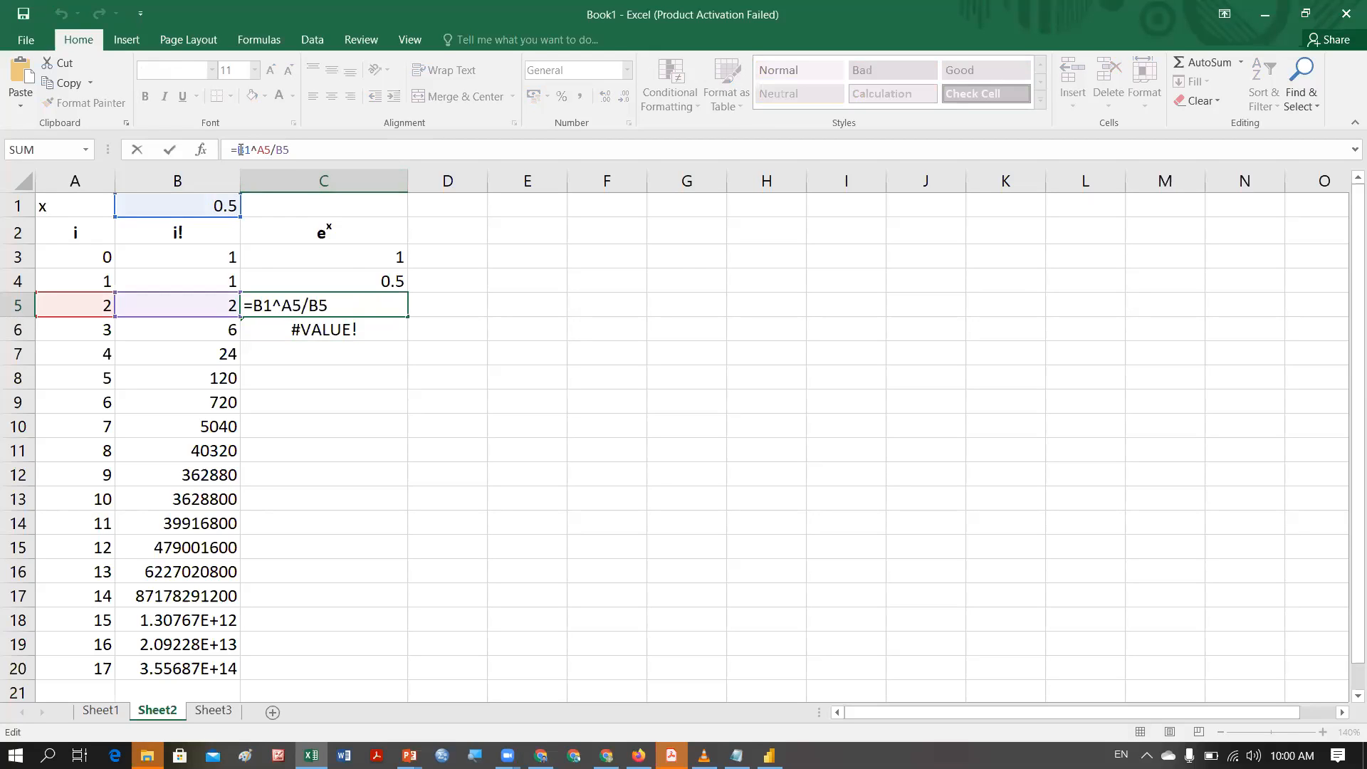
key("shift+Right")
key("shift+Right")
key("alt+F4")
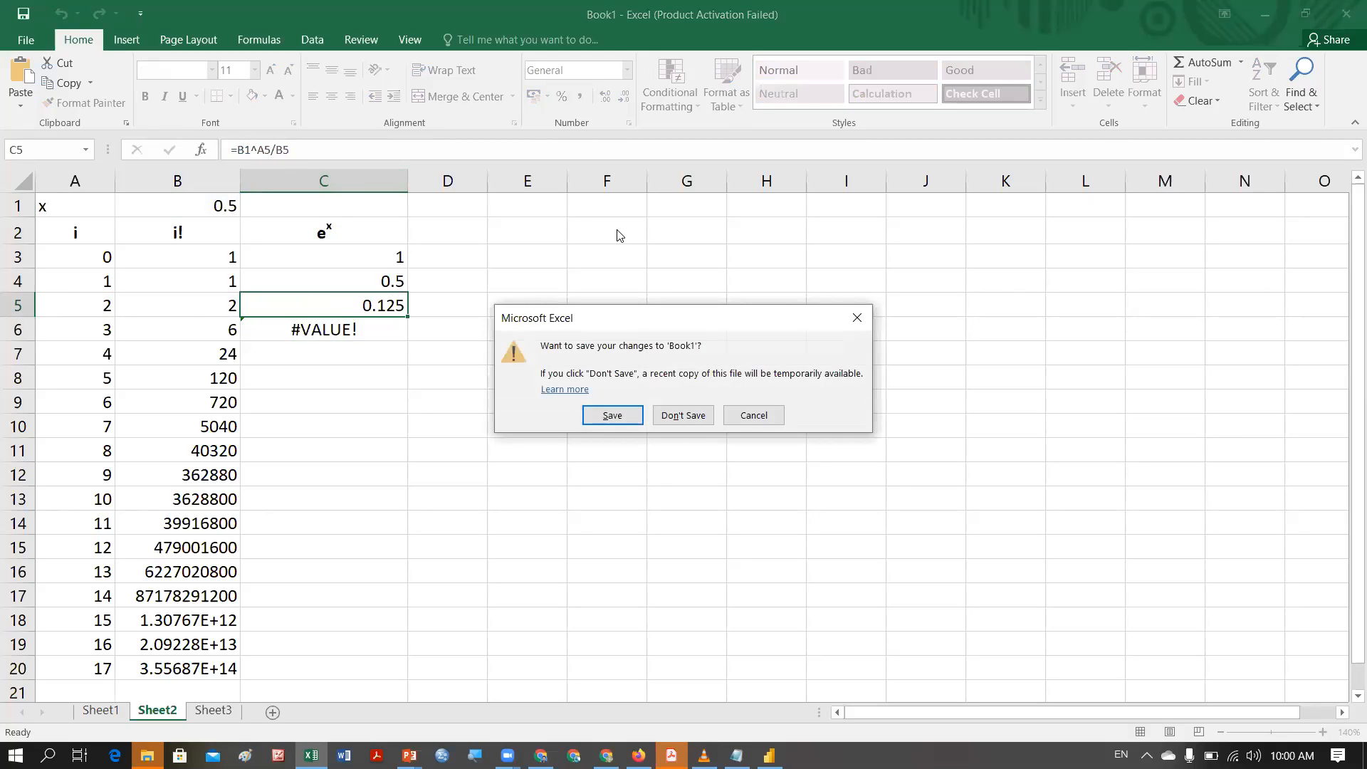
left_click(752, 412)
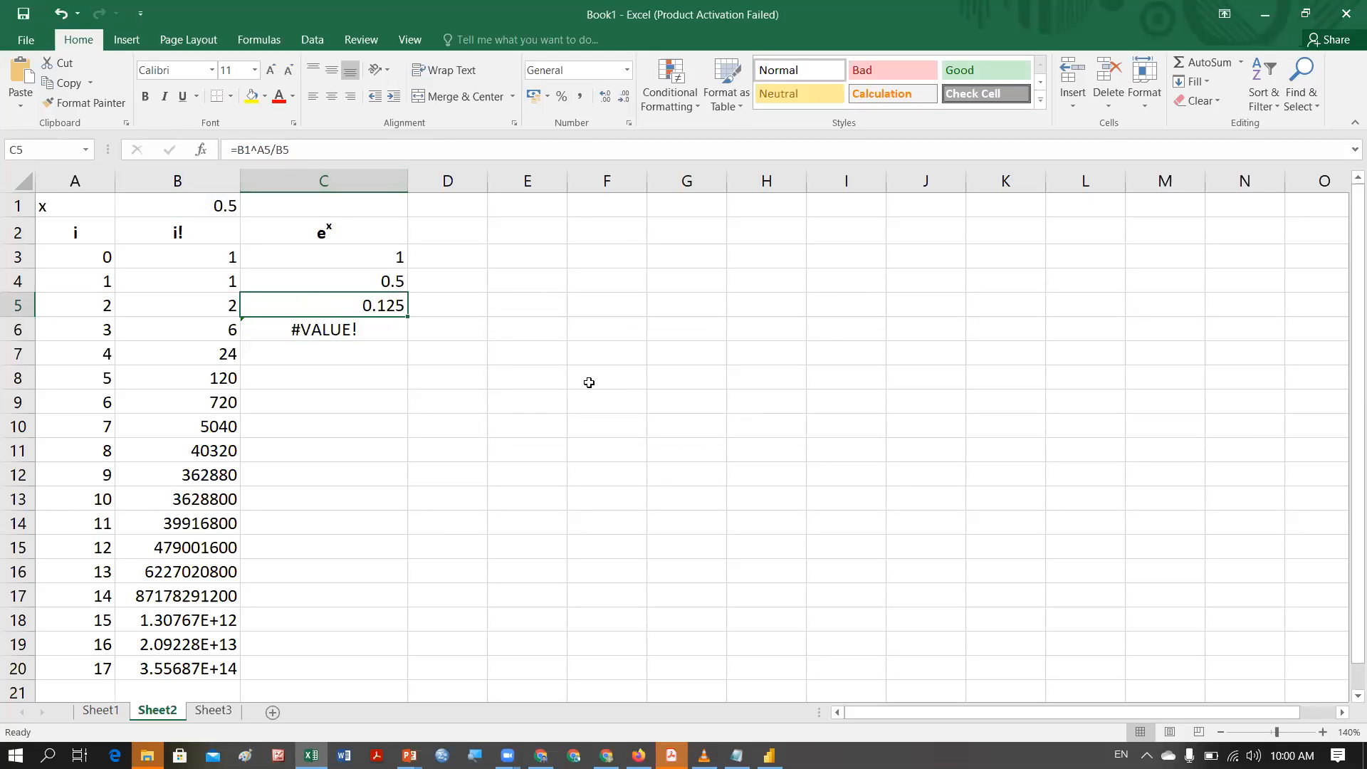
Make the B1 reference in C5 absolute so the formula reads =$B$1^A5/B5.
left_click(248, 152)
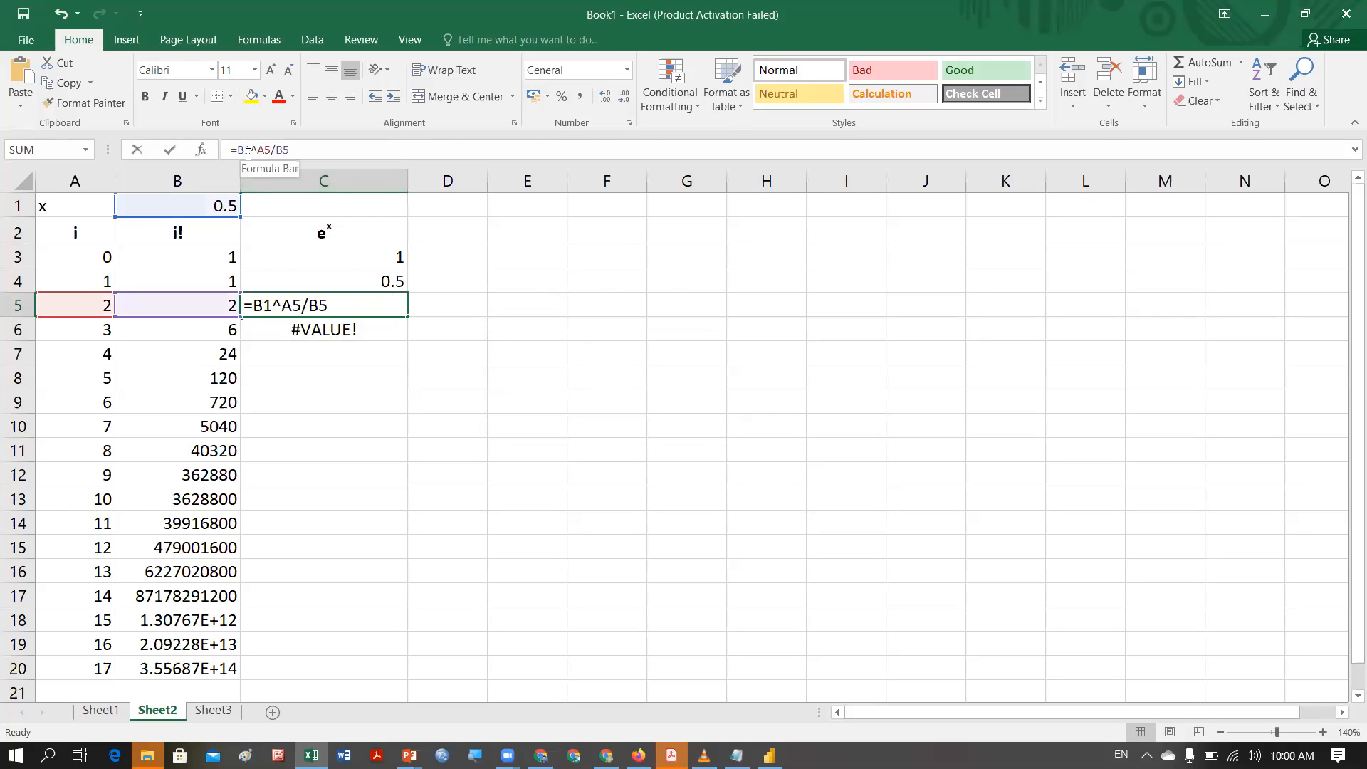
double_click(242, 149)
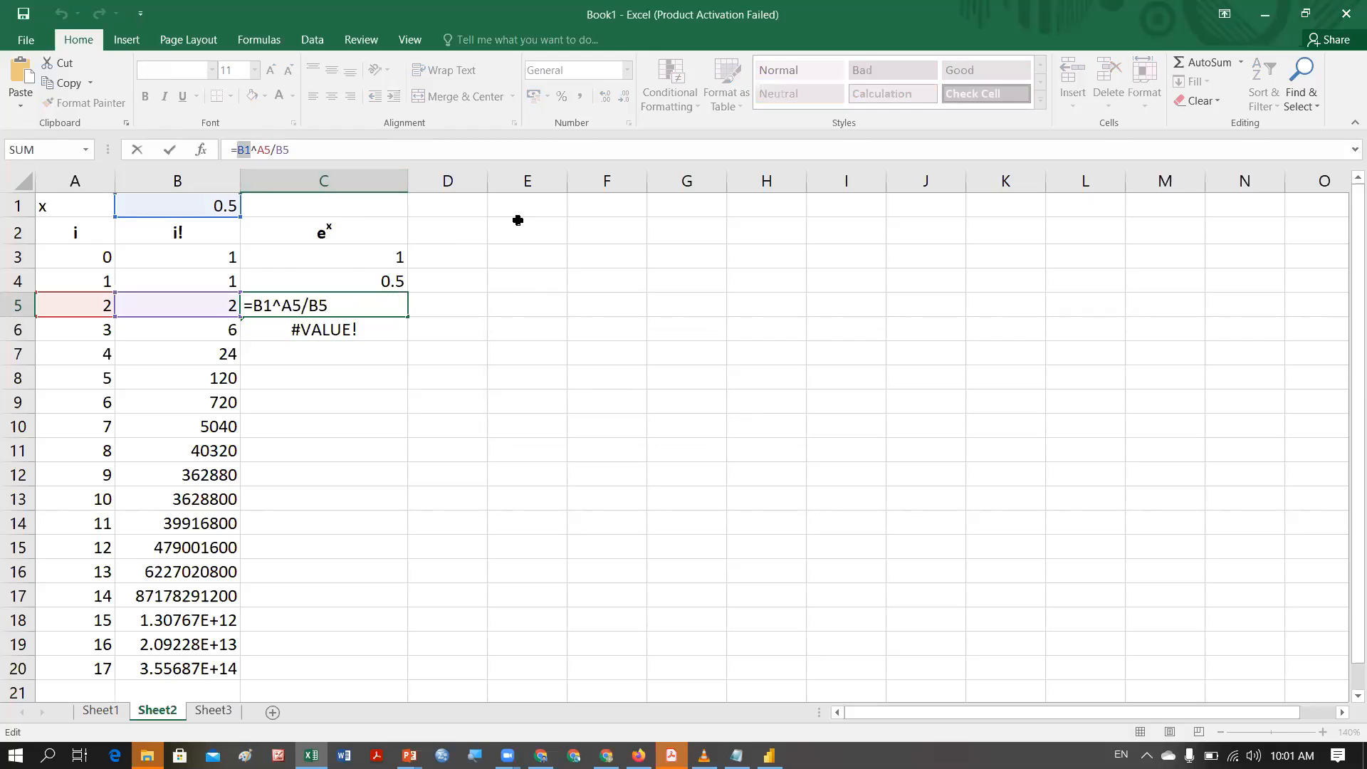
key("F2")
key("F4")
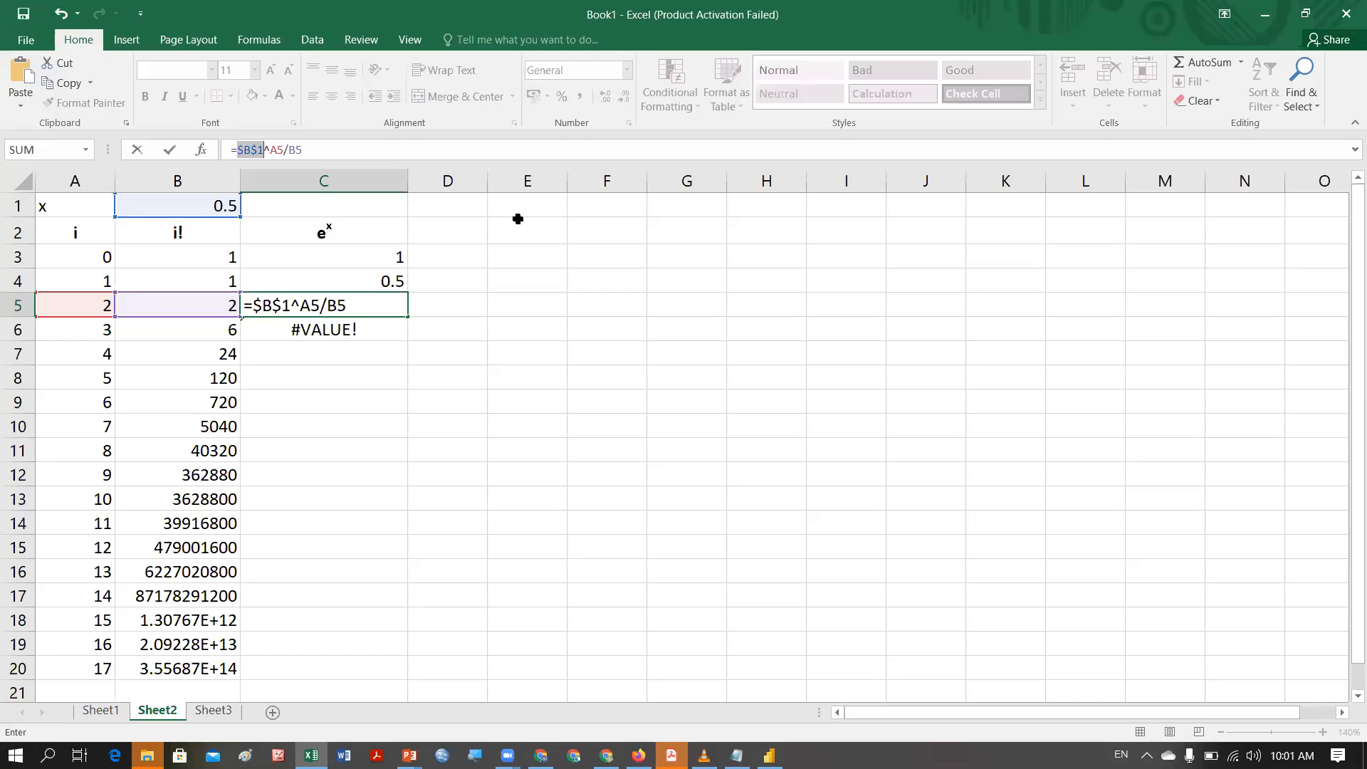
key("Return")
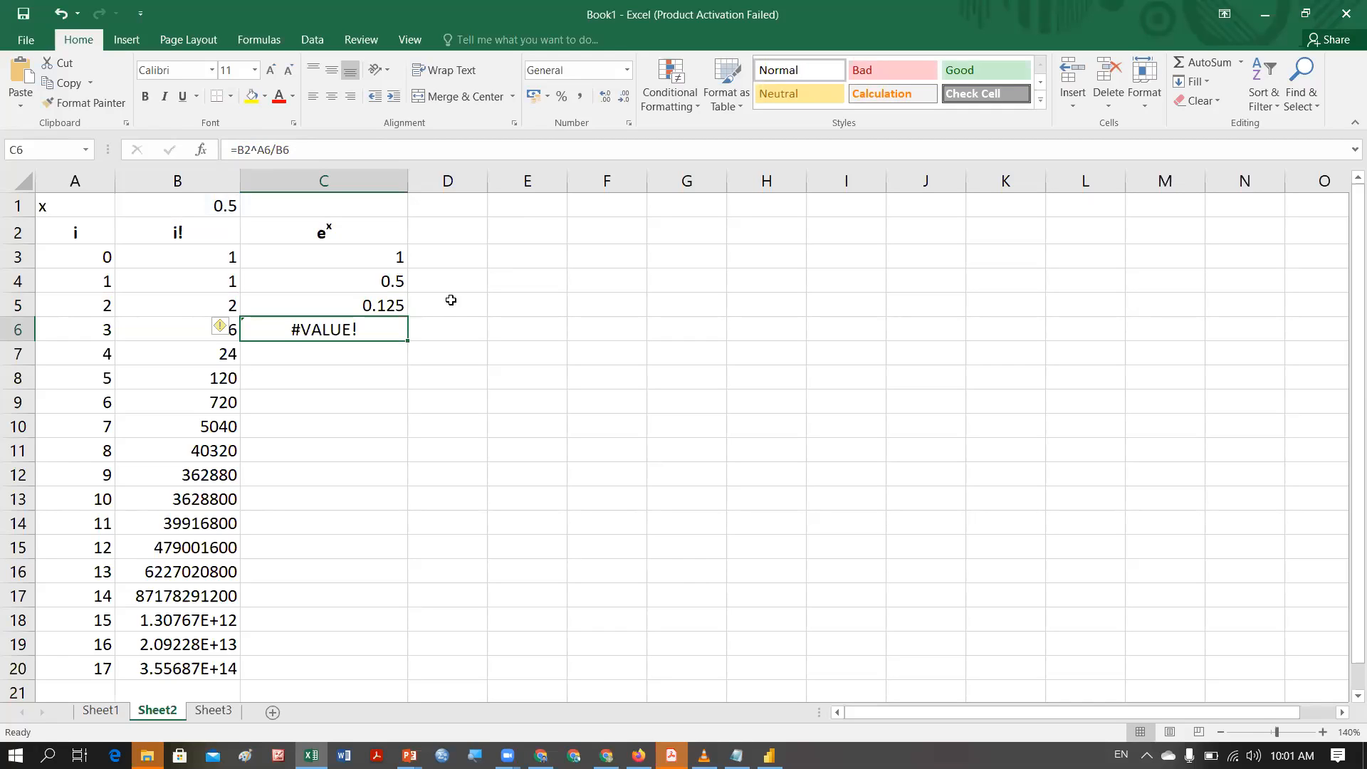
Copy the series term formula from C5 down to C6.
left_click(399, 310)
left_click(408, 317)
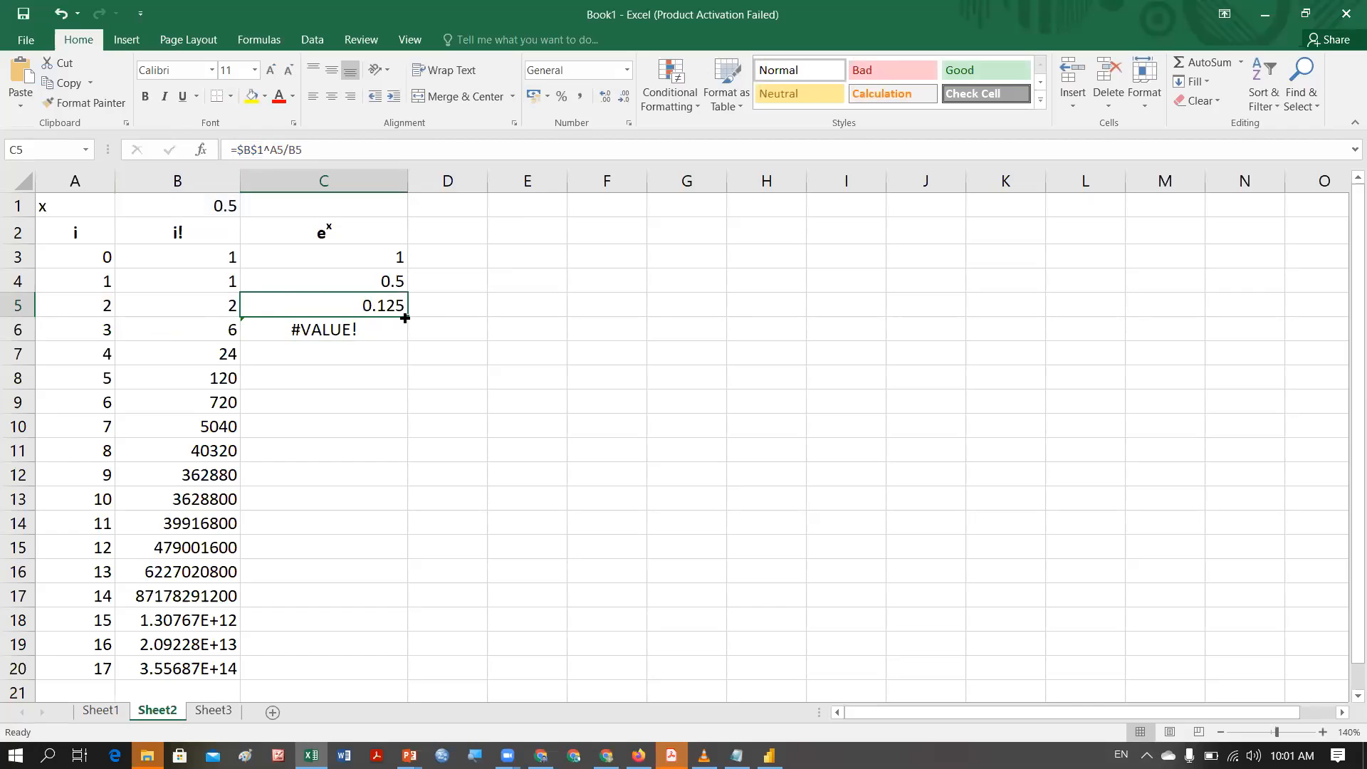
left_click_drag(405, 318, 405, 342)
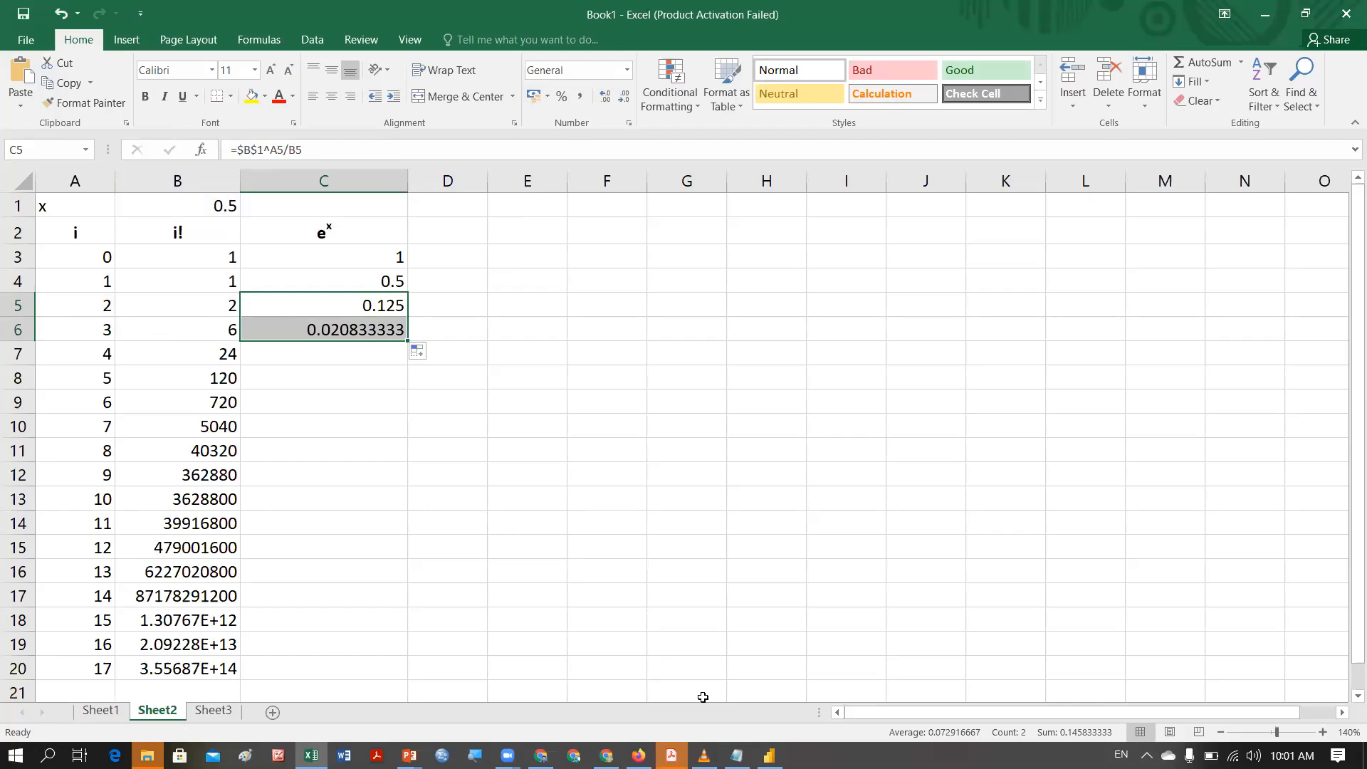
Switch to the PowerPoint slide show and draw over the 3 in the exponent and denominator of the handwritten 0.5³/3! term.
left_click(853, 29)
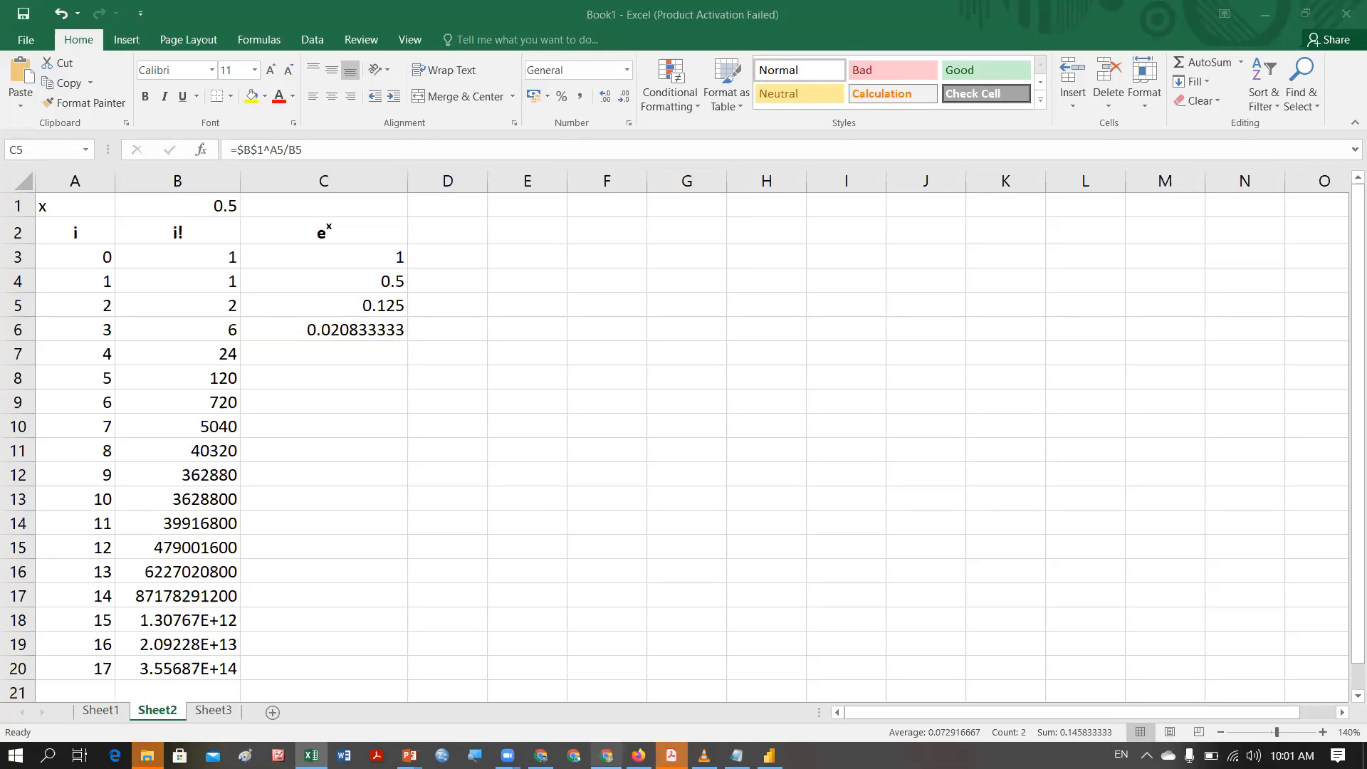
mouse_move(410, 755)
left_click(600, 694)
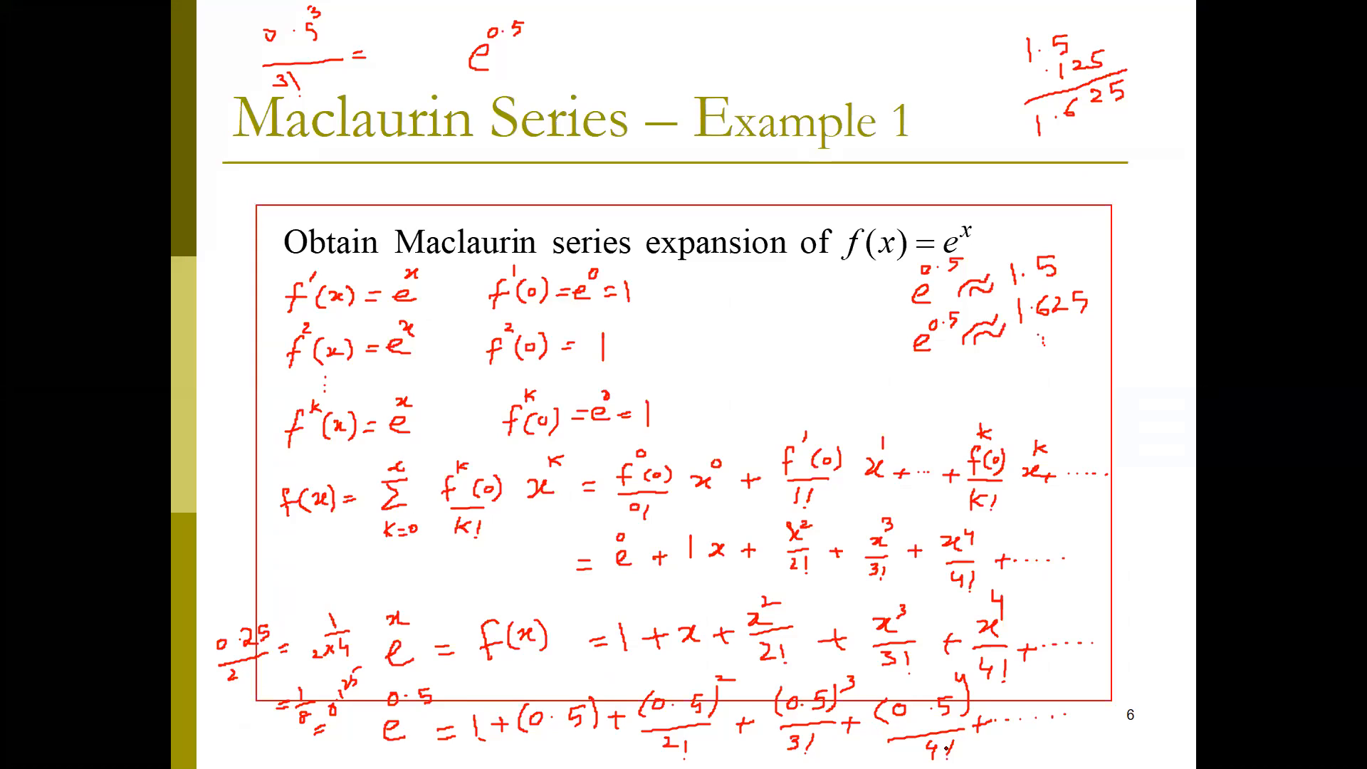
mouse_move(302, 9)
left_mouse_down()
mouse_move(319, 6)
mouse_move(332, 33)
left_mouse_up()
mouse_move(266, 73)
left_mouse_down()
mouse_move(283, 84)
mouse_move(287, 69)
mouse_move(294, 114)
left_mouse_up()
key("super")
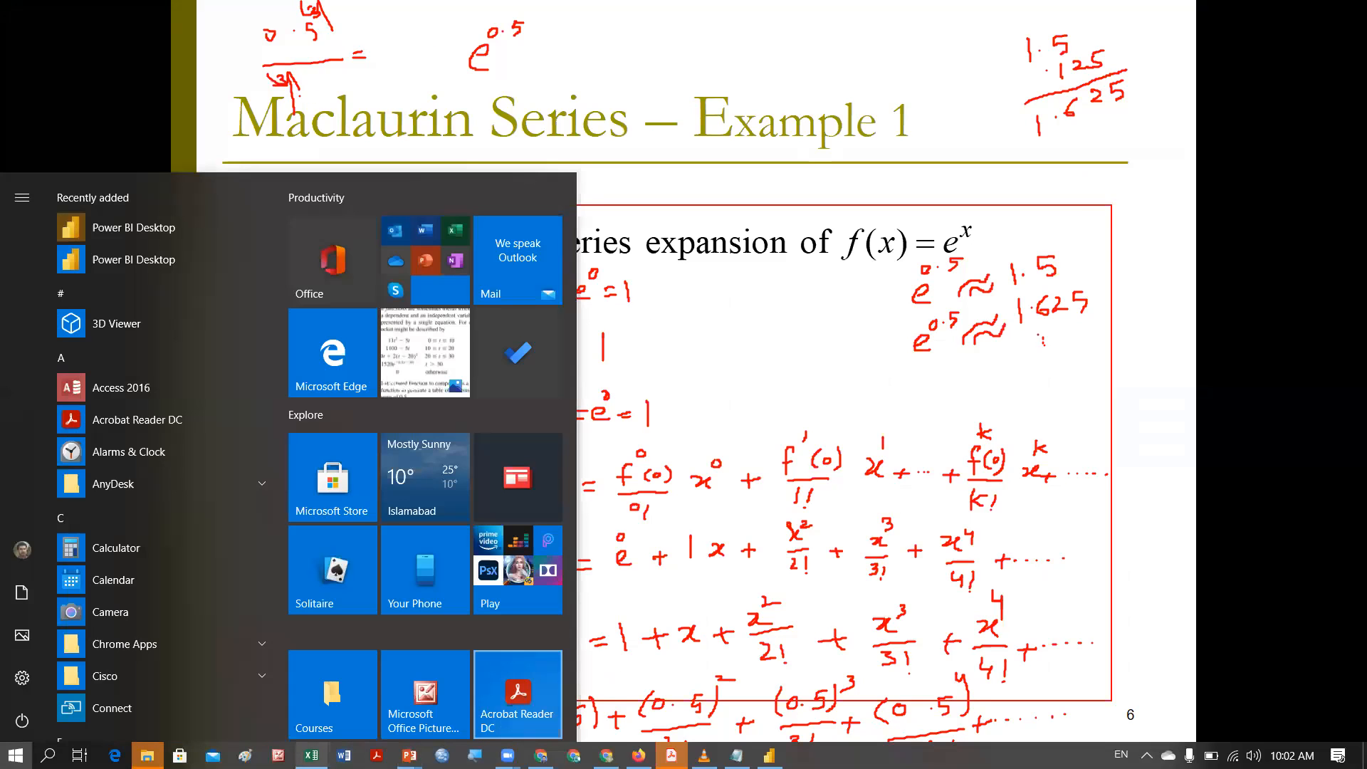
Return to Excel and extend the series term formula from C6 down to C20, checking the references in C7 along the way.
left_click(311, 755)
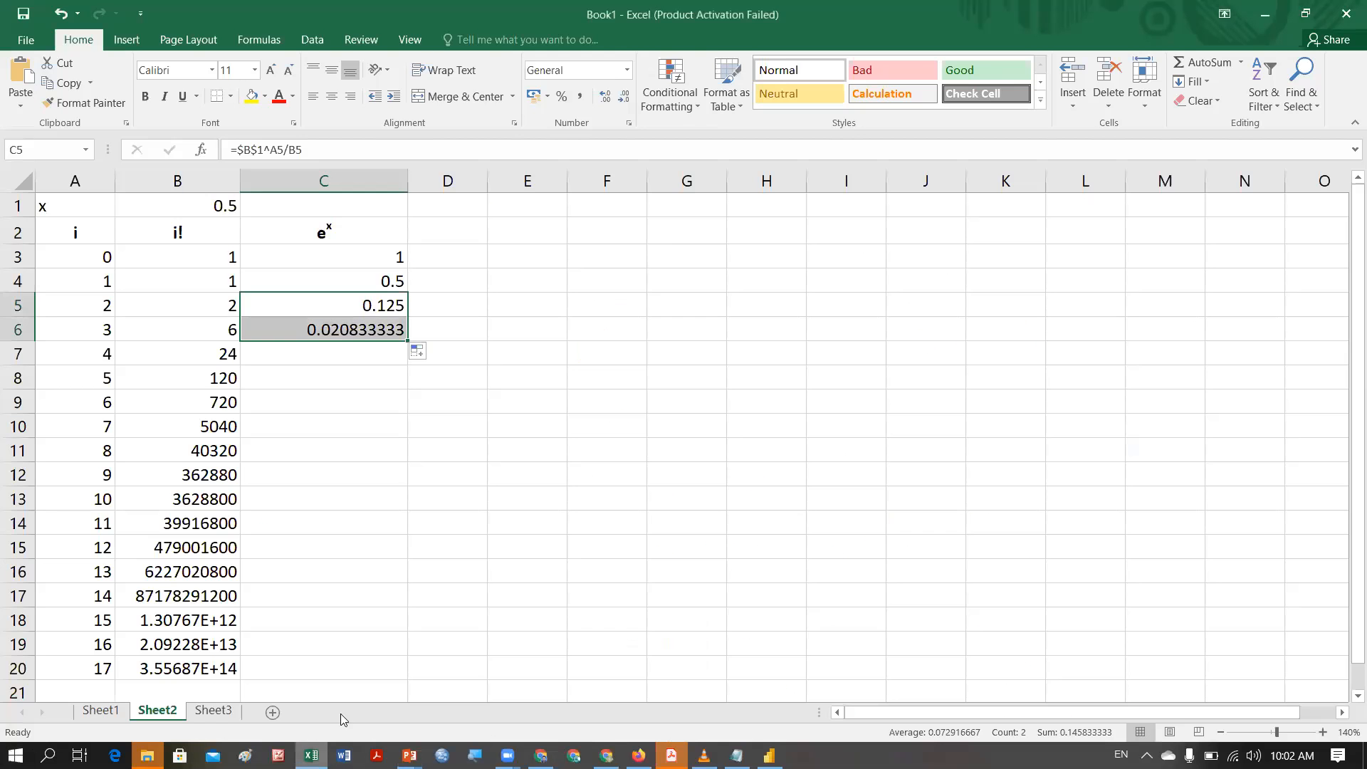
left_click(378, 334)
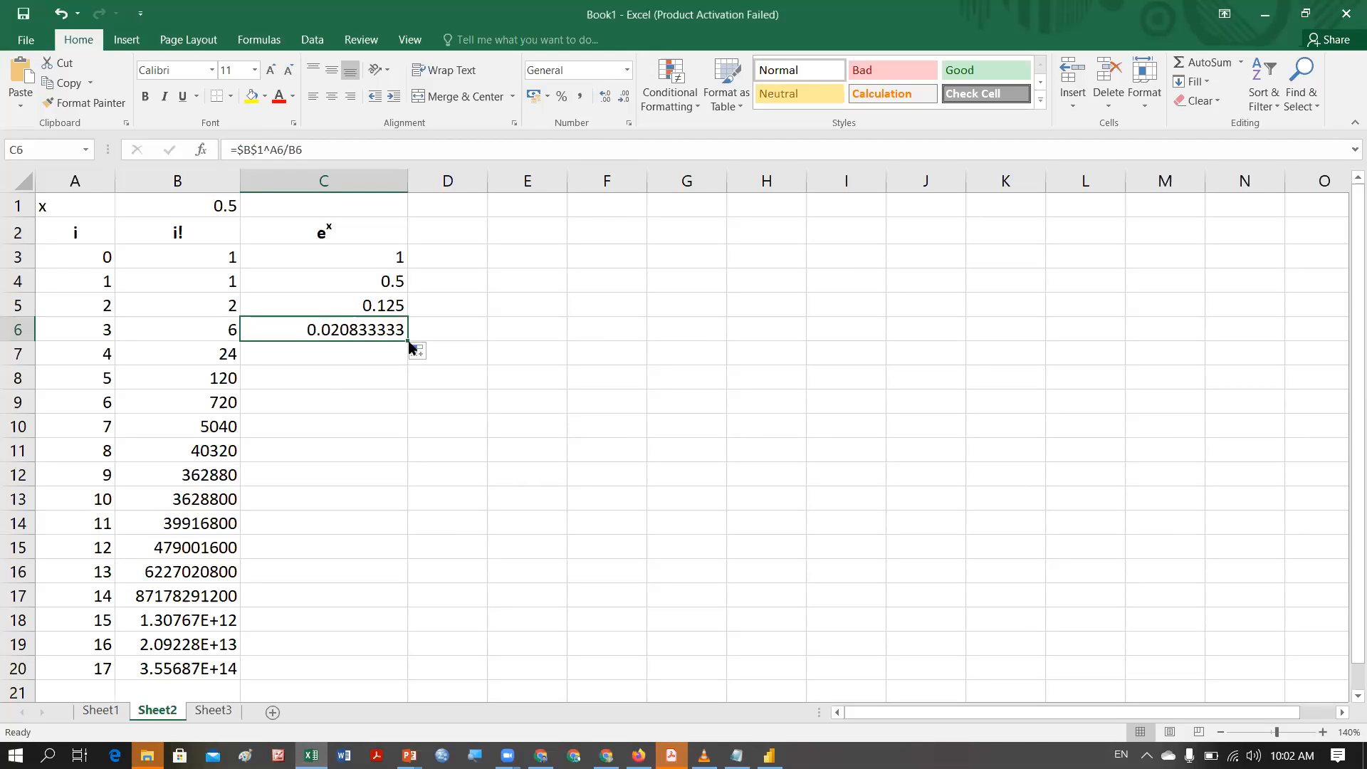
left_click_drag(410, 347, 409, 366)
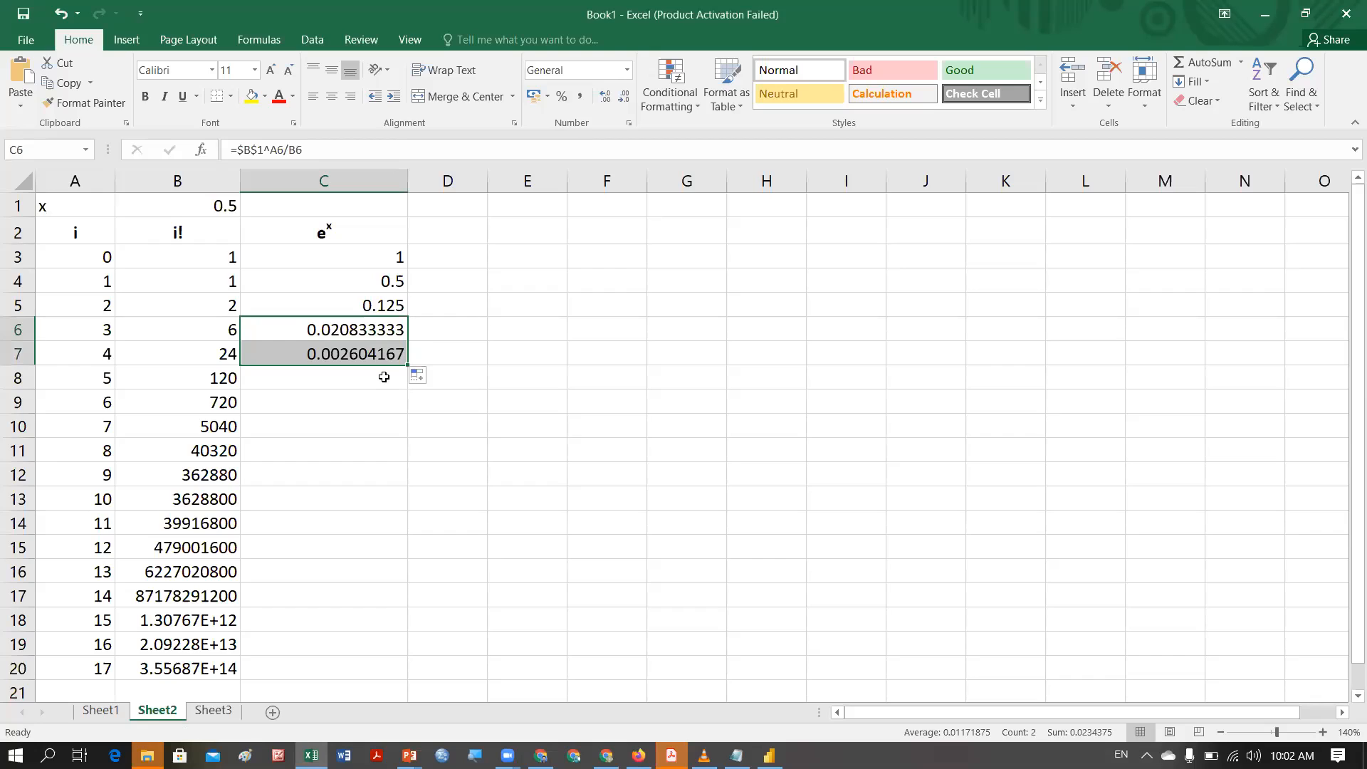
left_click(374, 358)
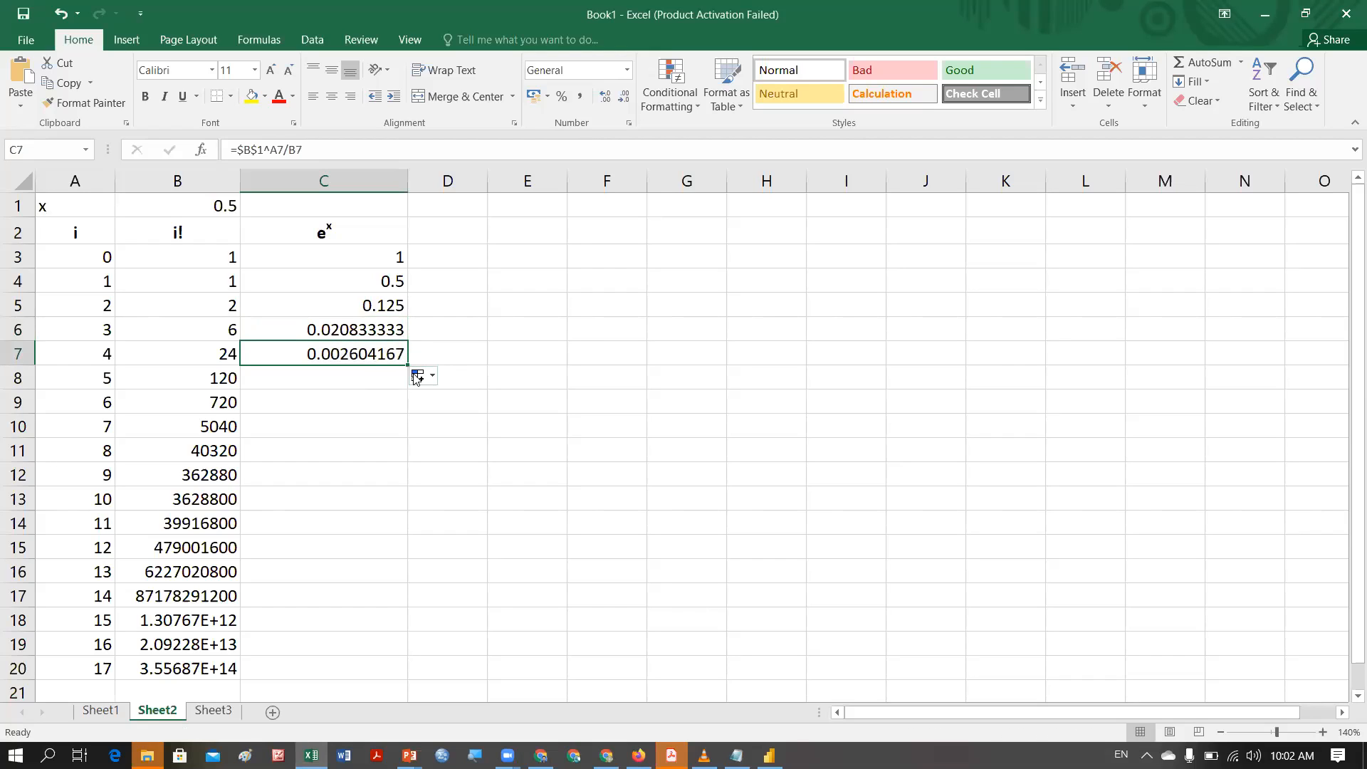
left_click_drag(410, 365, 407, 682)
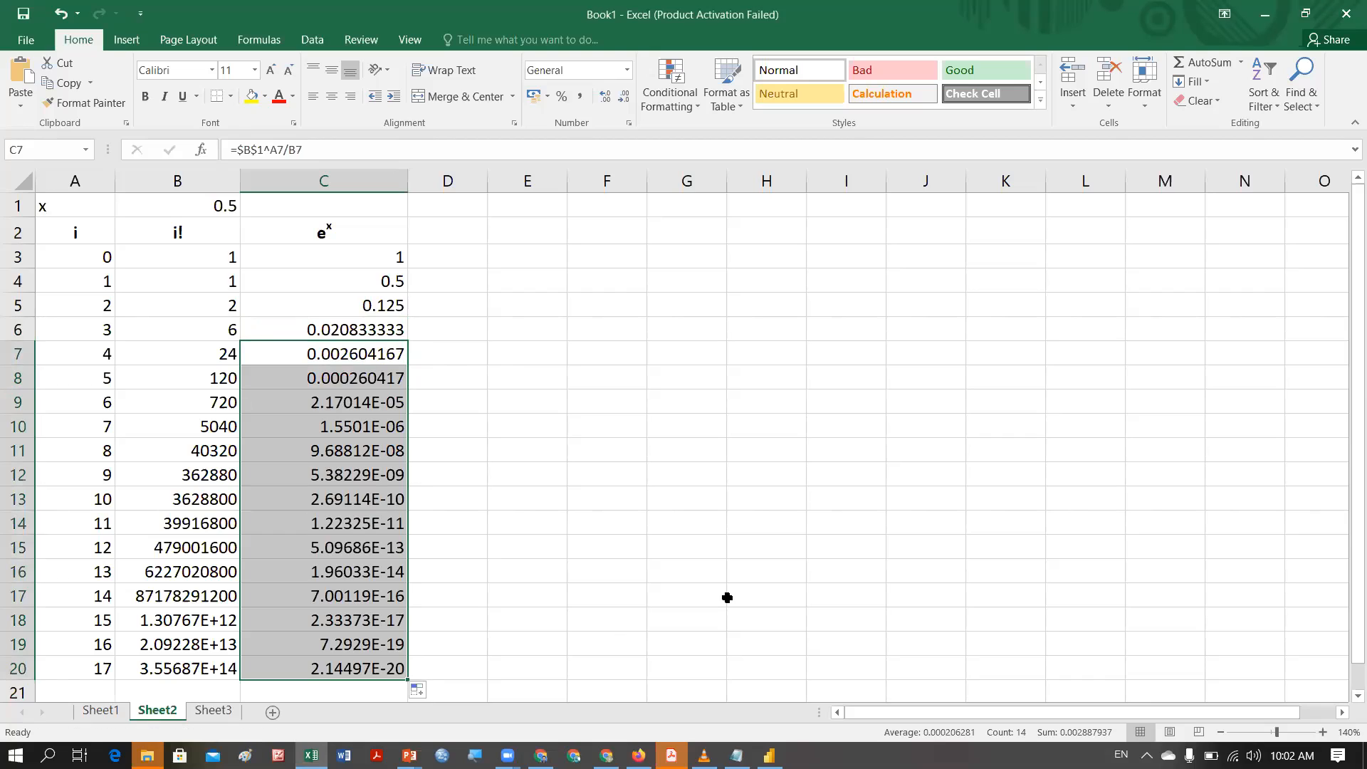
left_click(518, 536)
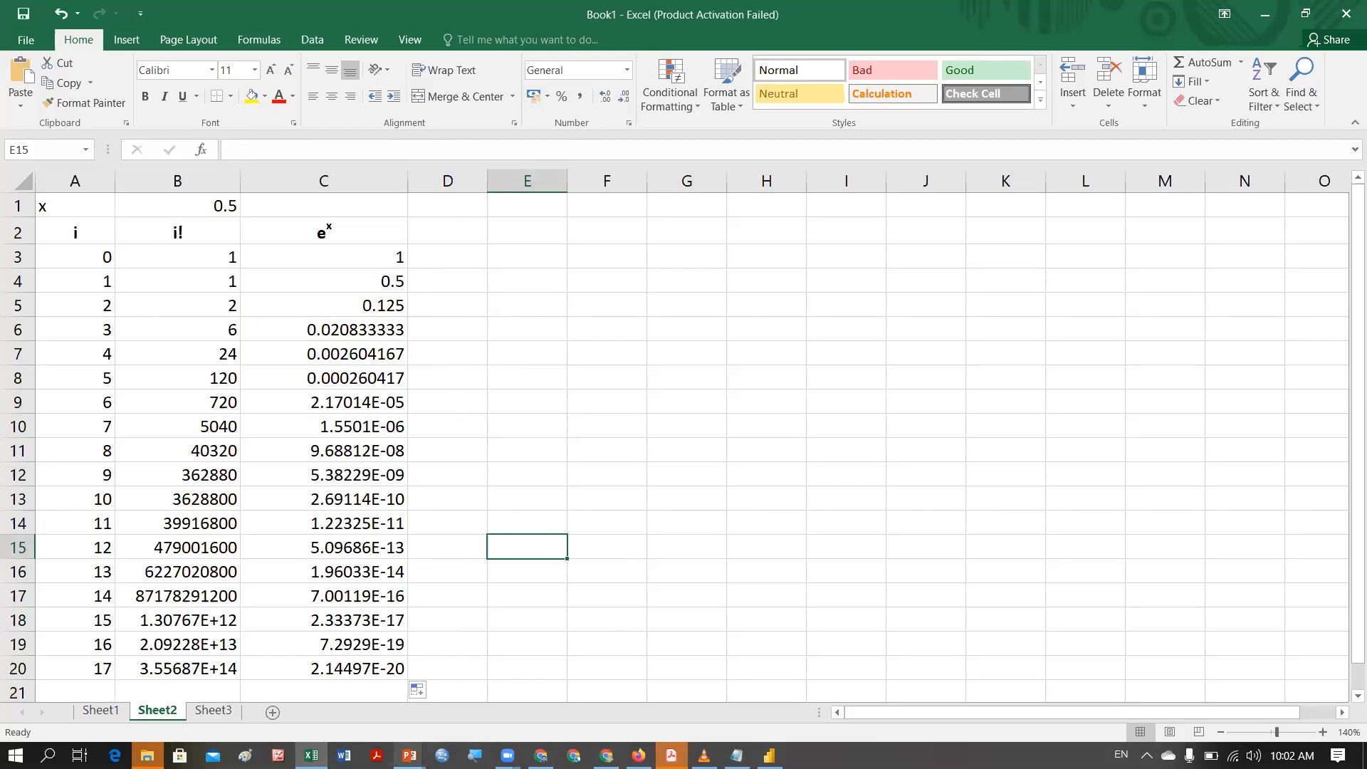
Switch to the PowerPoint slide show and review the Maclaurin series expansion of e^x.
mouse_move(410, 755)
left_click(583, 685)
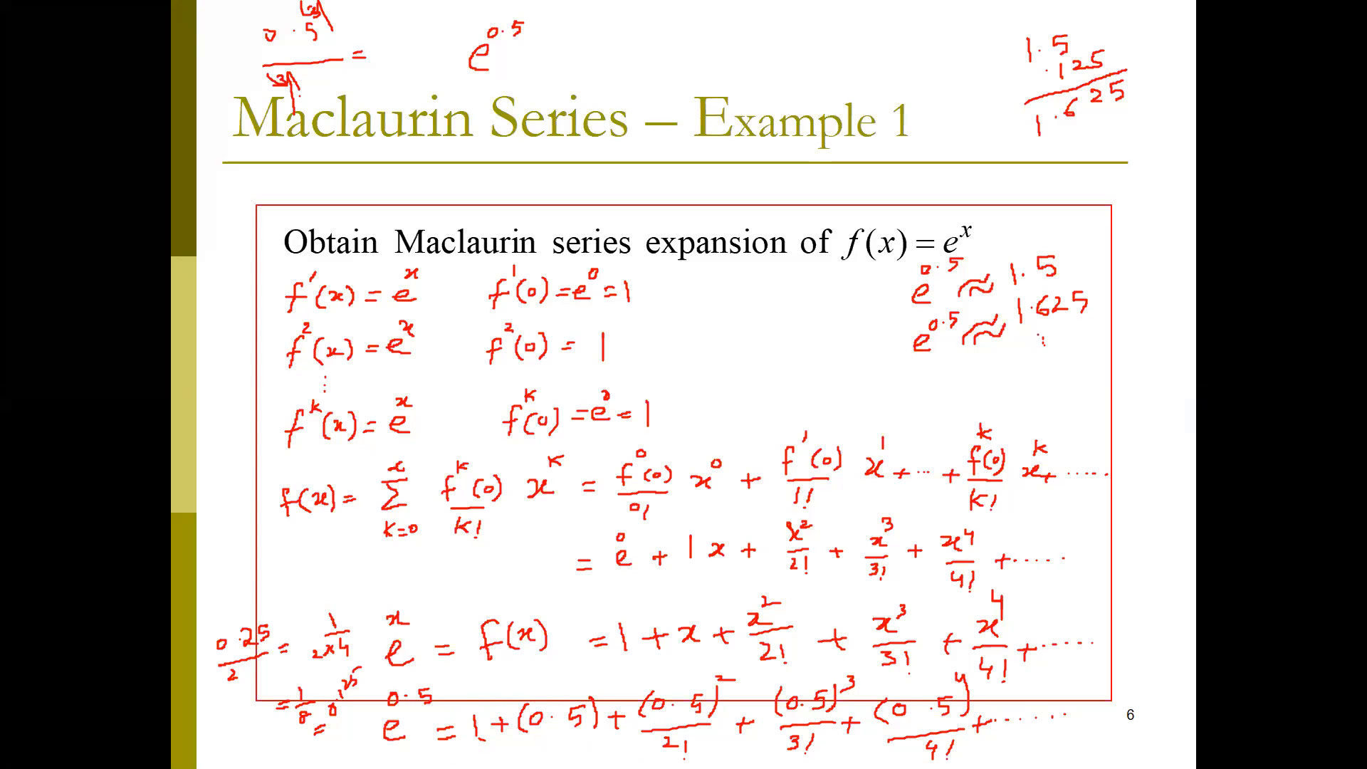
key("super")
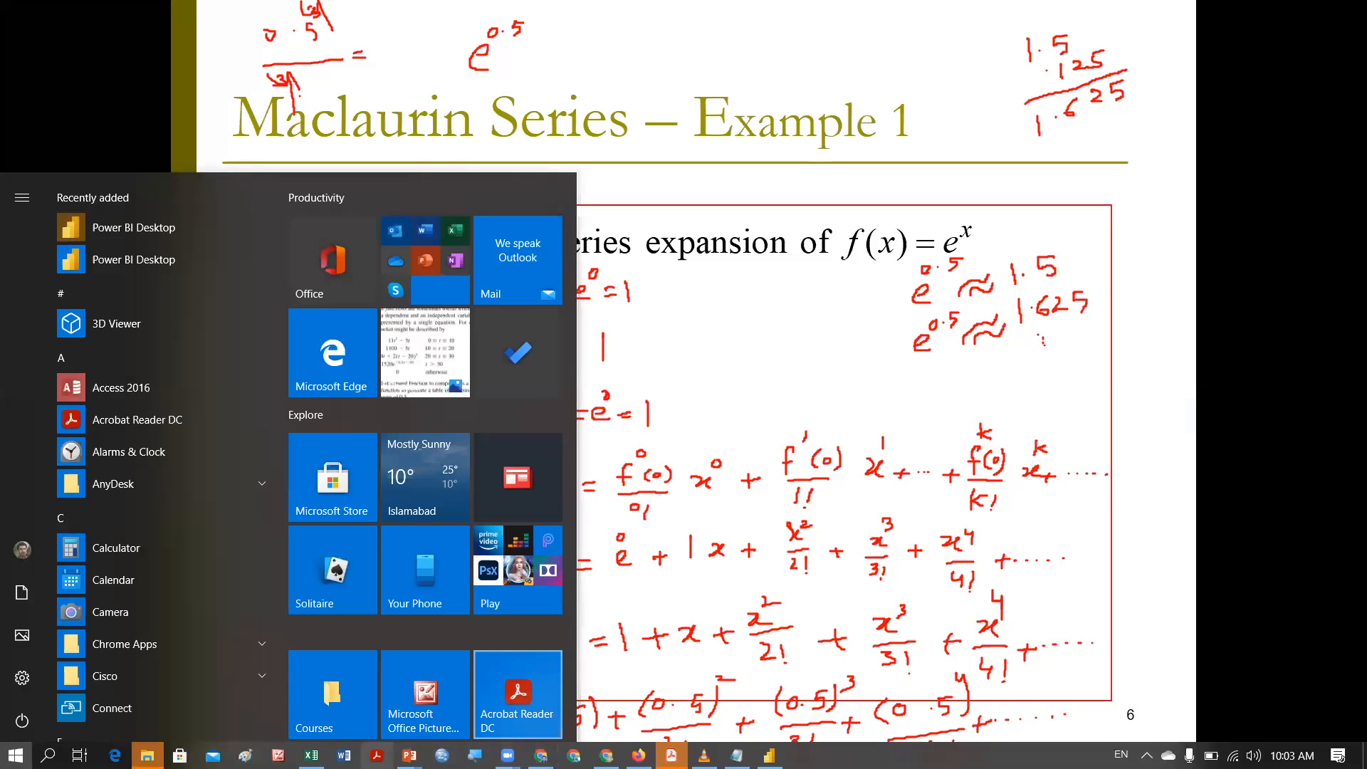
Return to the Excel workbook and enter 1 in D3 as the starting partial sum of the series.
left_click(311, 755)
left_click(338, 695)
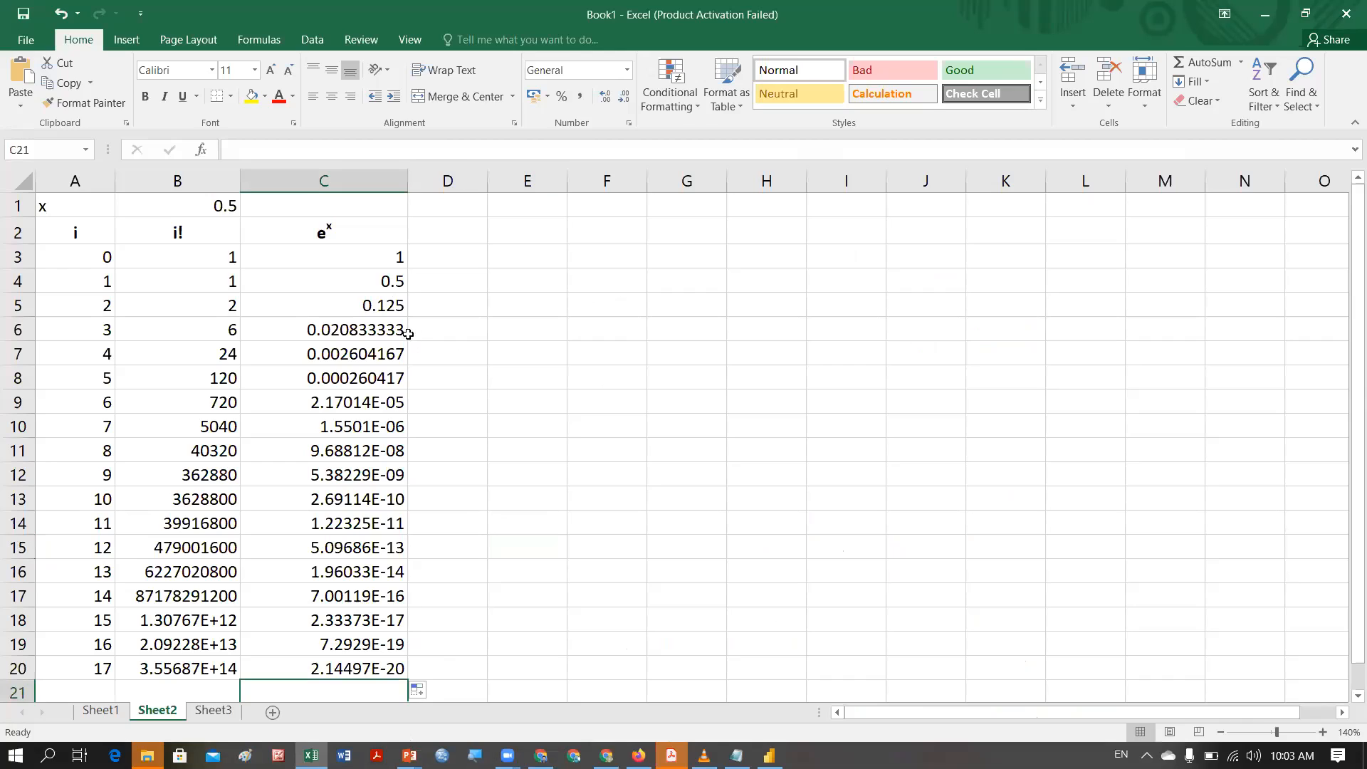
left_click(461, 257)
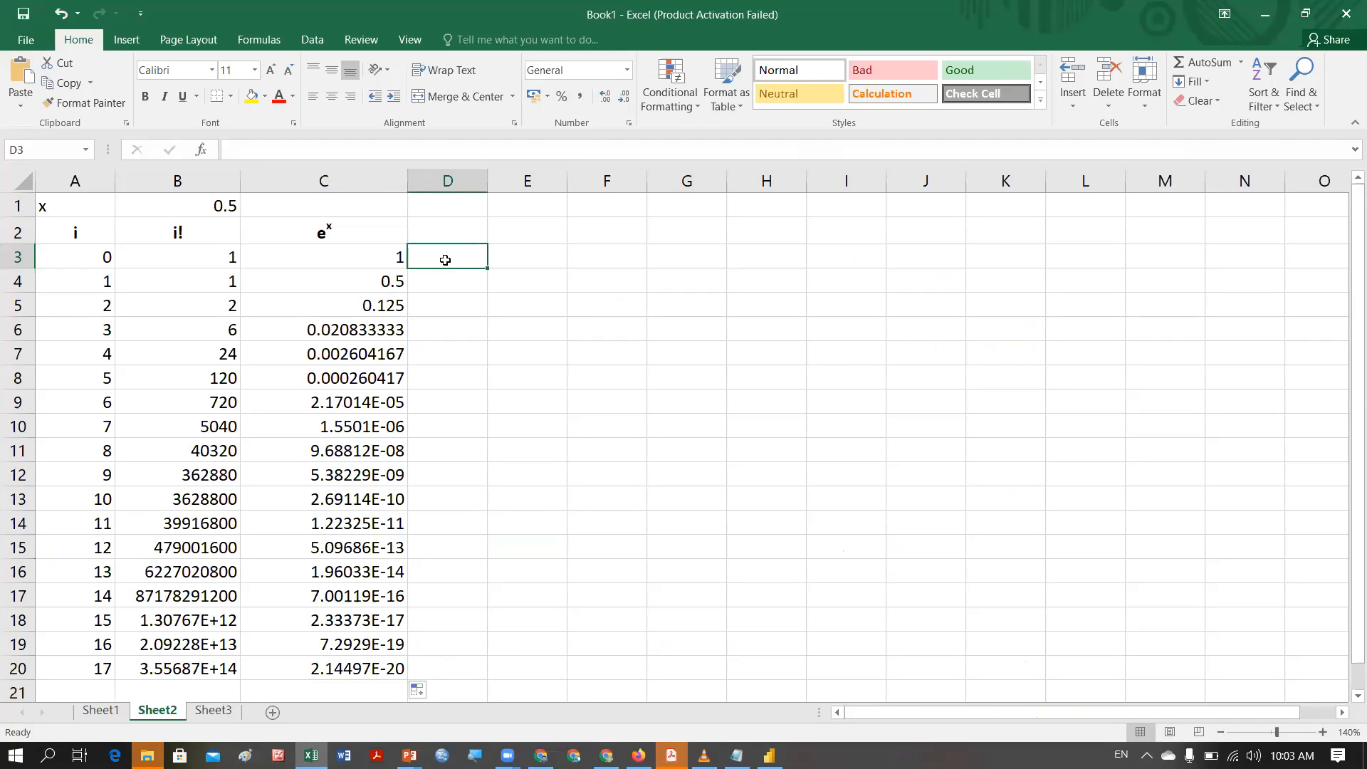
type("1")
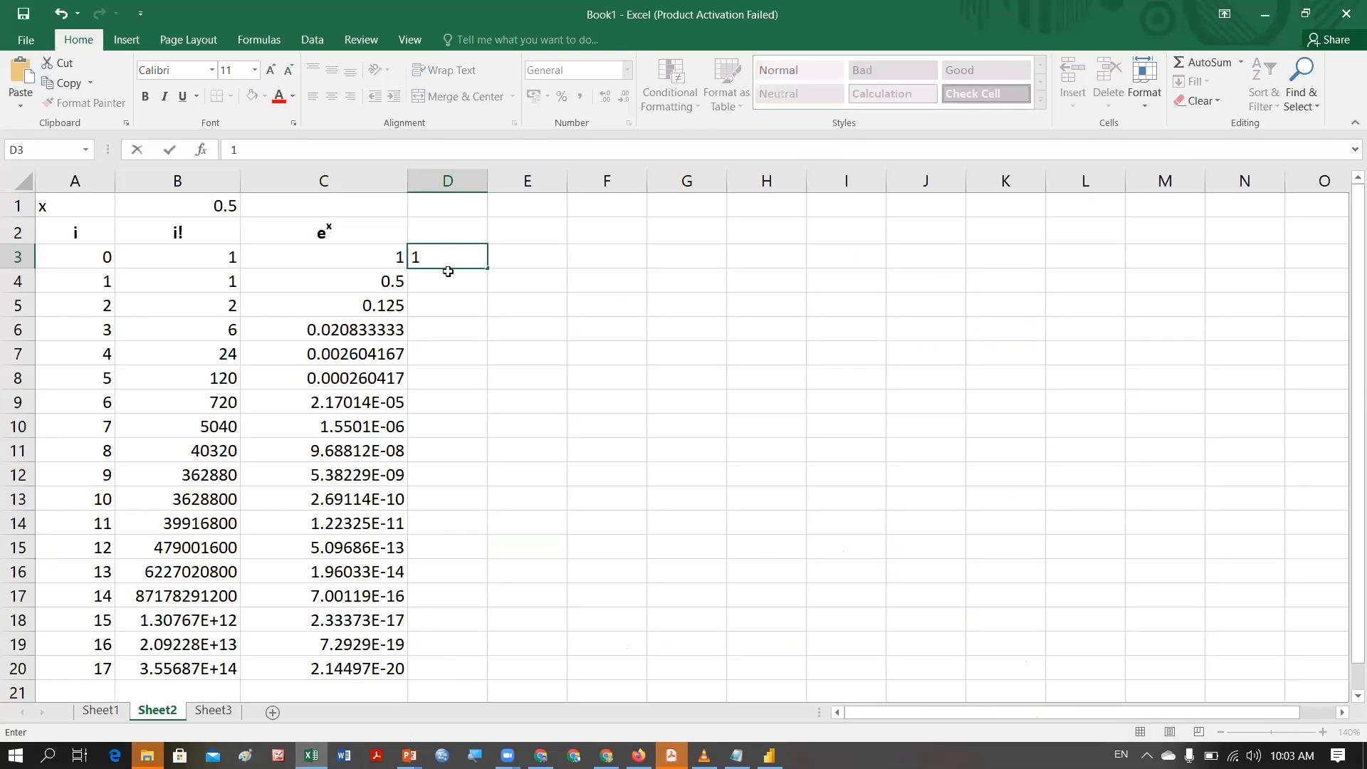
key("Return")
left_click(455, 260)
Enter the running-sum formula =D3+C4 in D4, adding the current series term to the previous partial sum.
left_click(373, 280)
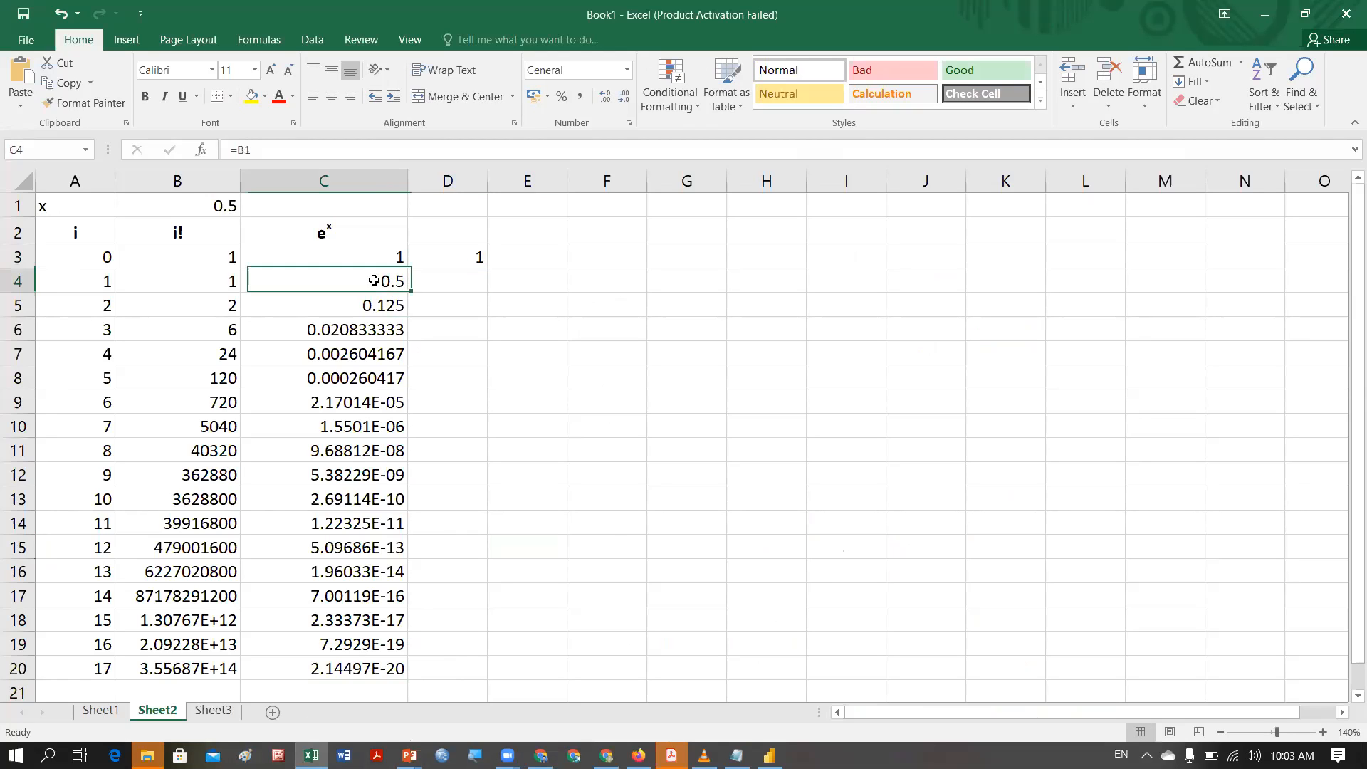
left_click(470, 281)
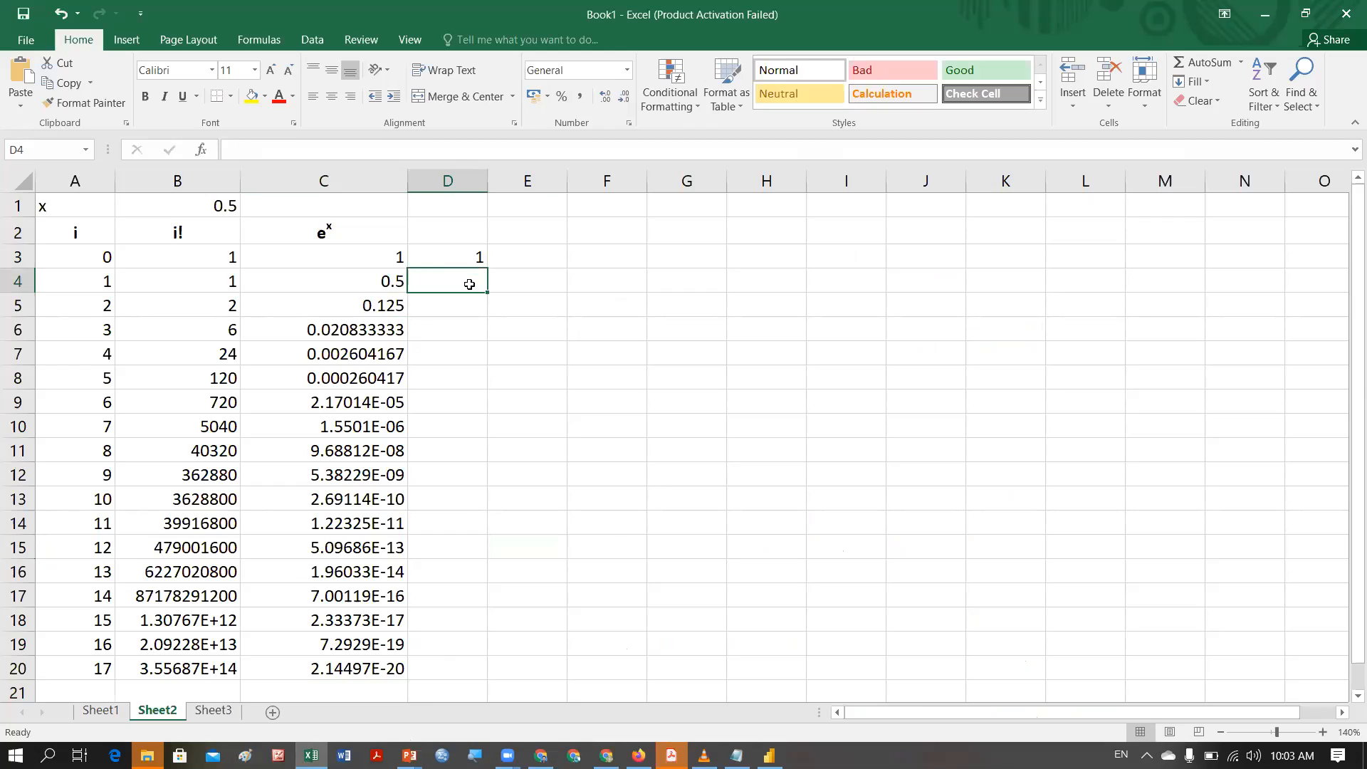
left_click(385, 306)
left_click(465, 306)
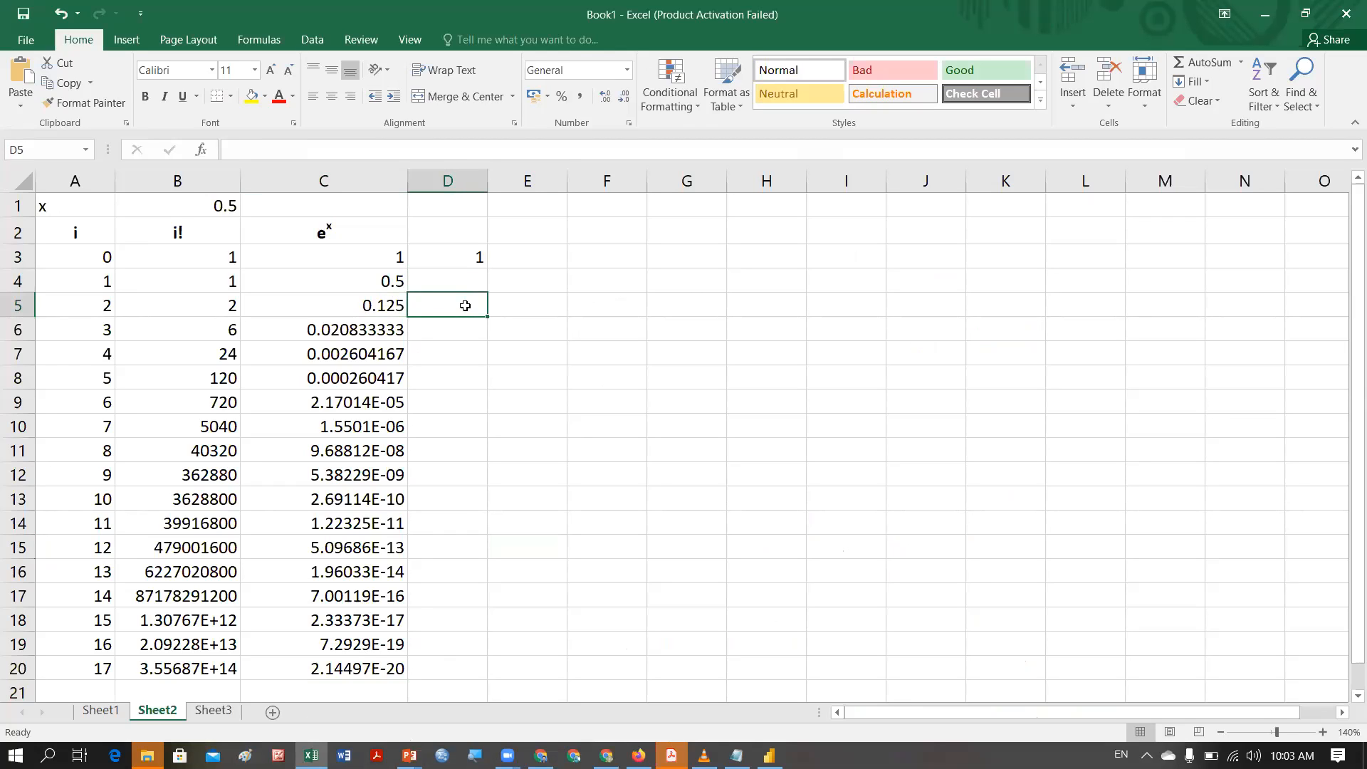
left_click(392, 329)
left_click(435, 328)
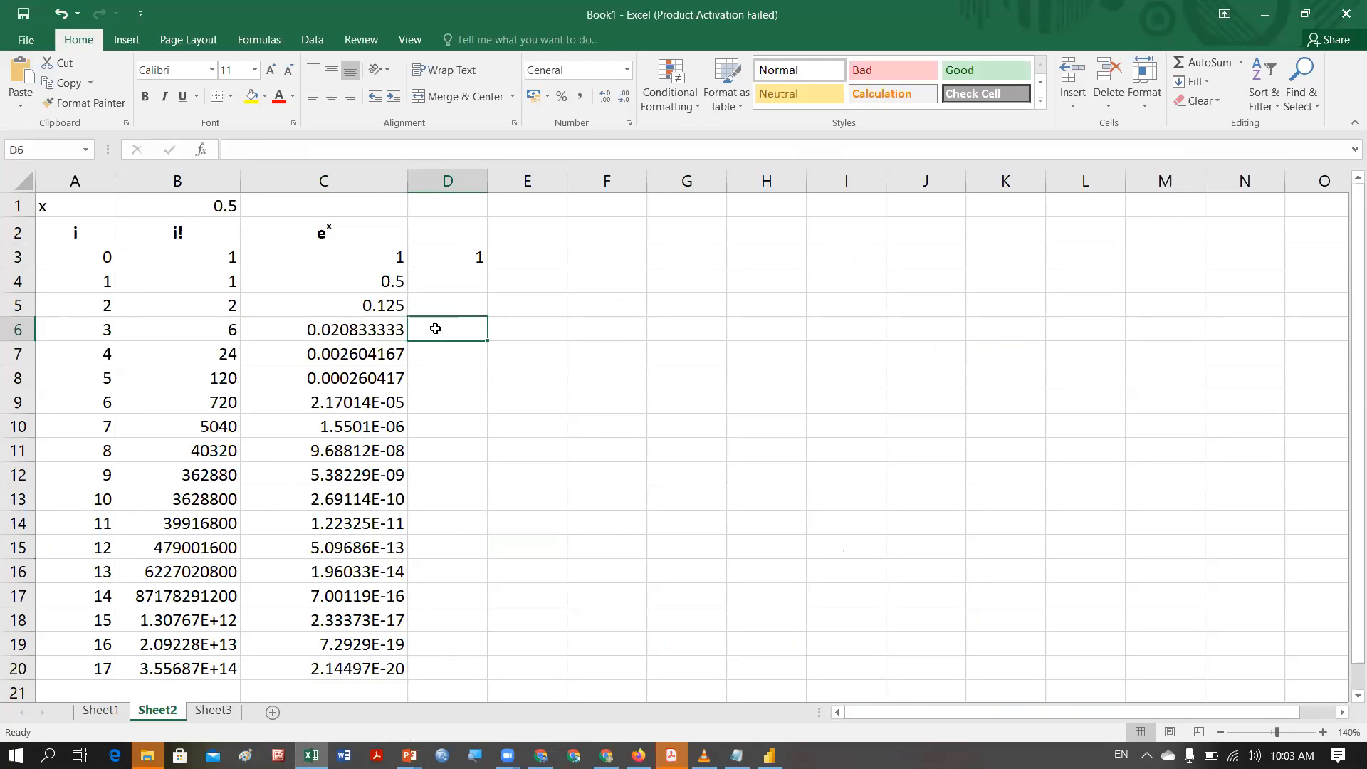
left_click(462, 276)
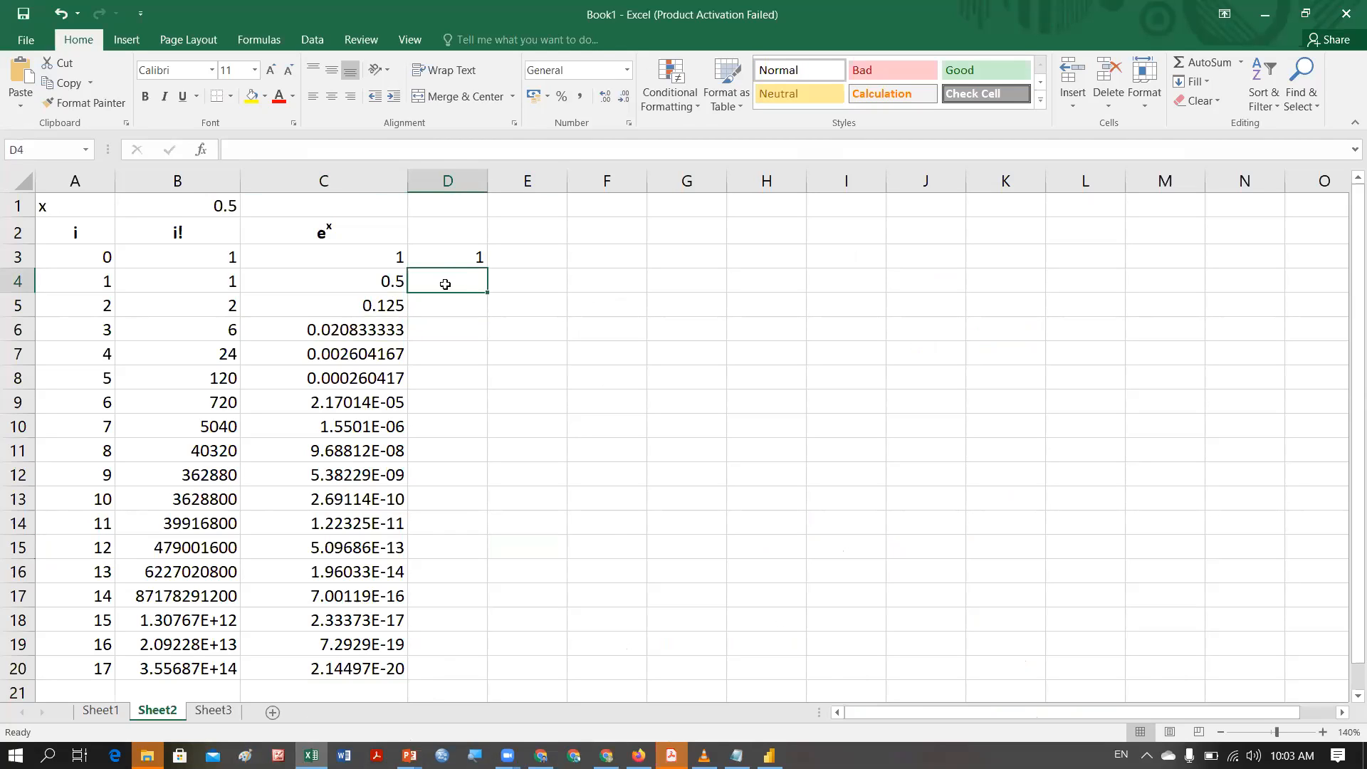
type("=")
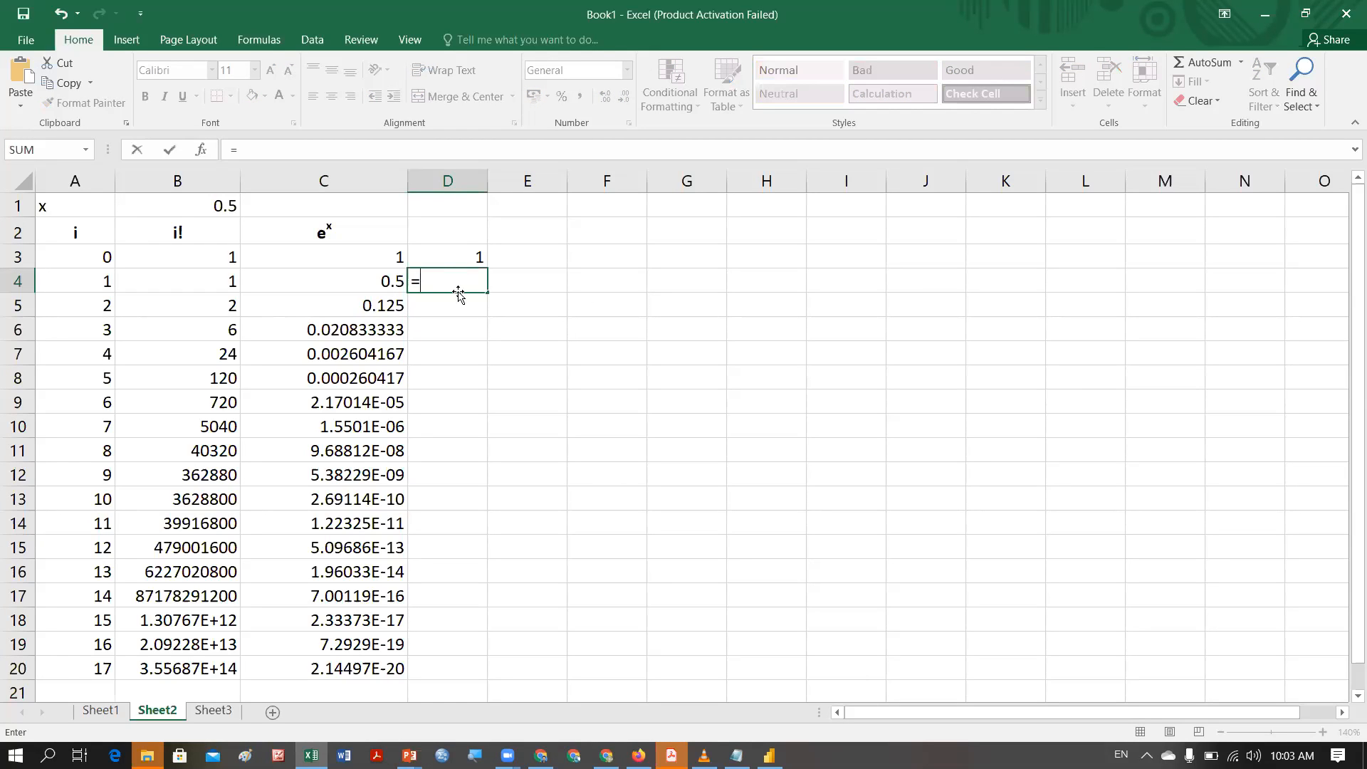
left_click(464, 255)
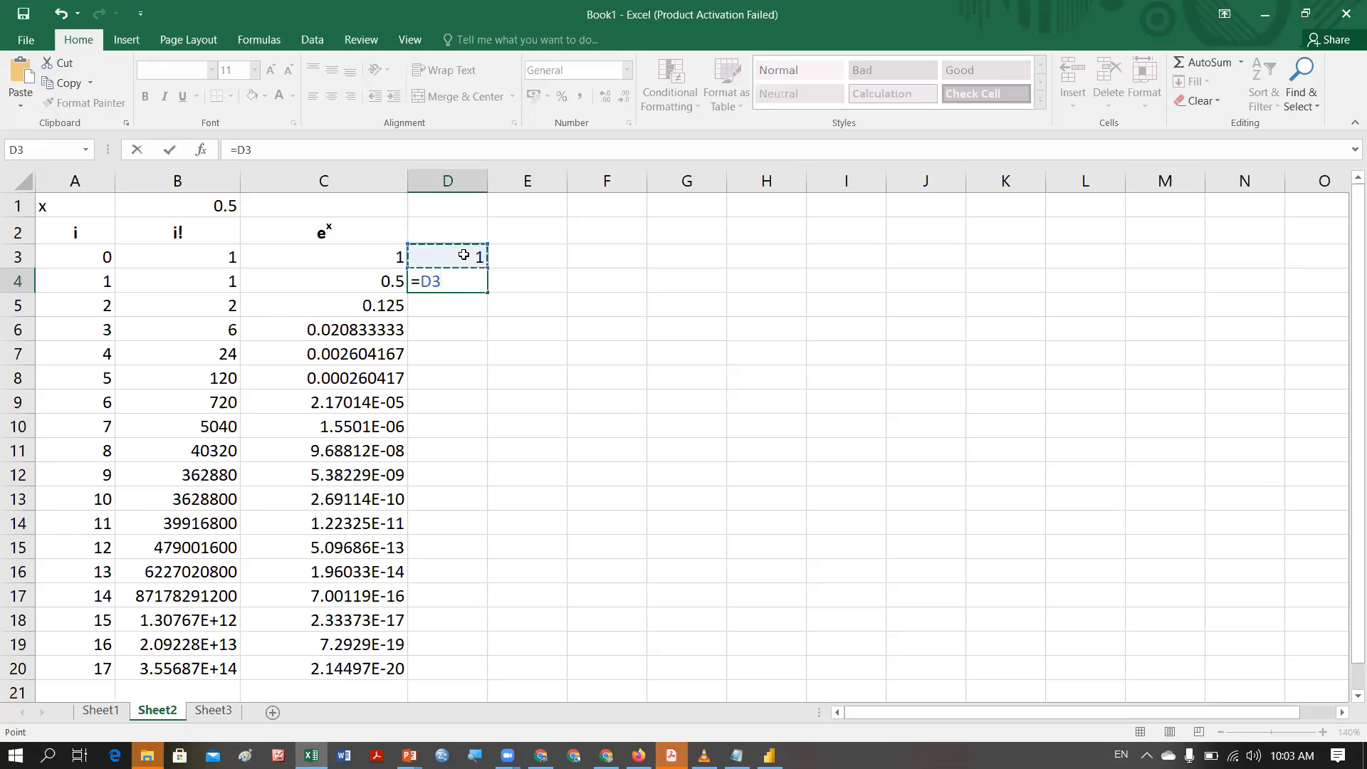
type("+")
left_click(385, 278)
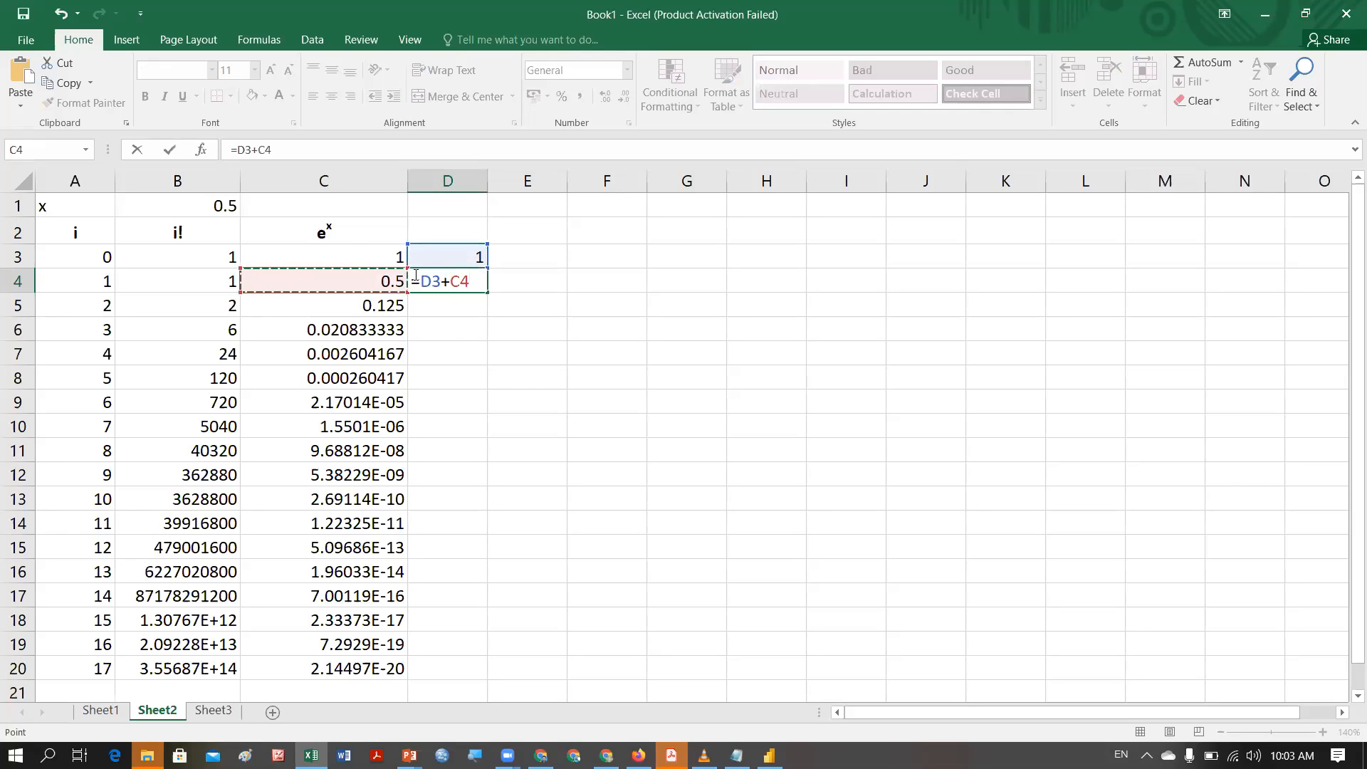
key("Return")
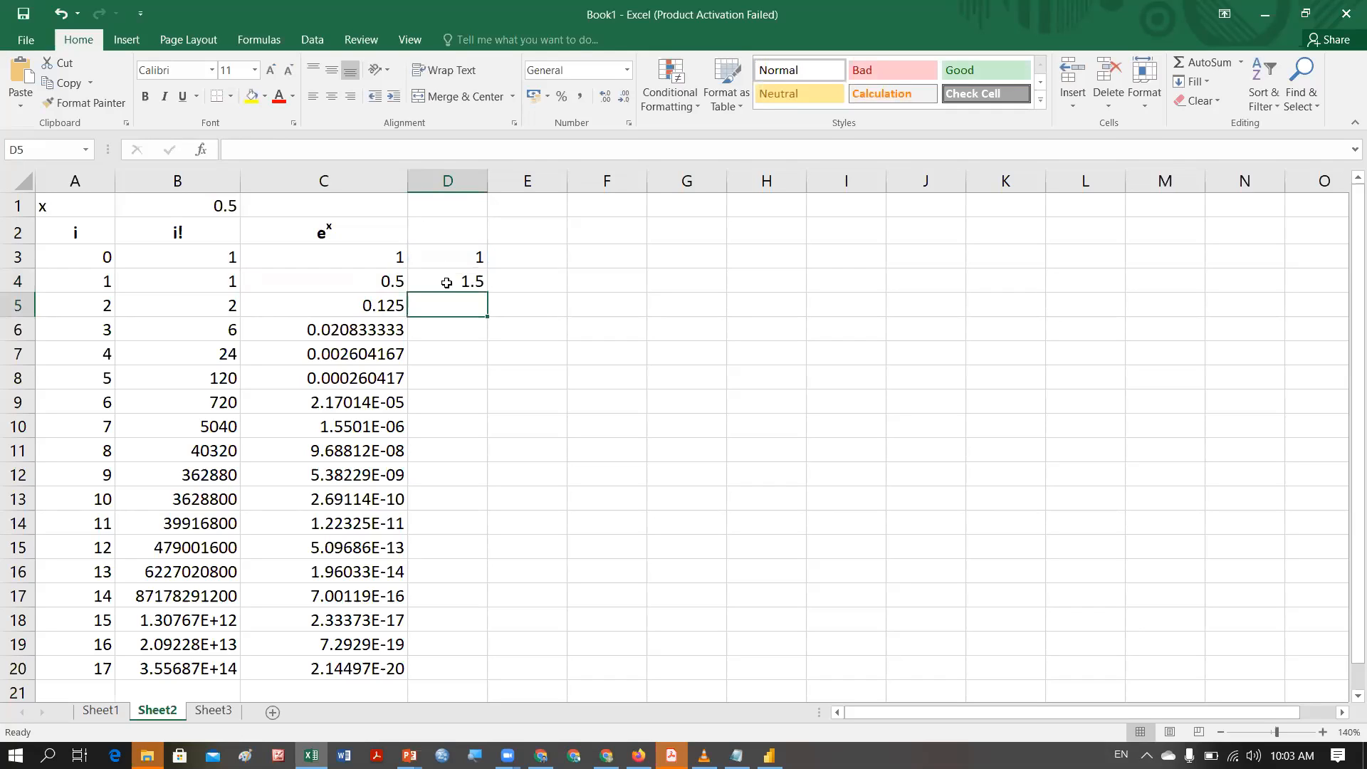
Check the cell references of the running-sum formula in D4 and copy it down to D5.
left_click(448, 279)
left_click_drag(451, 258, 395, 278)
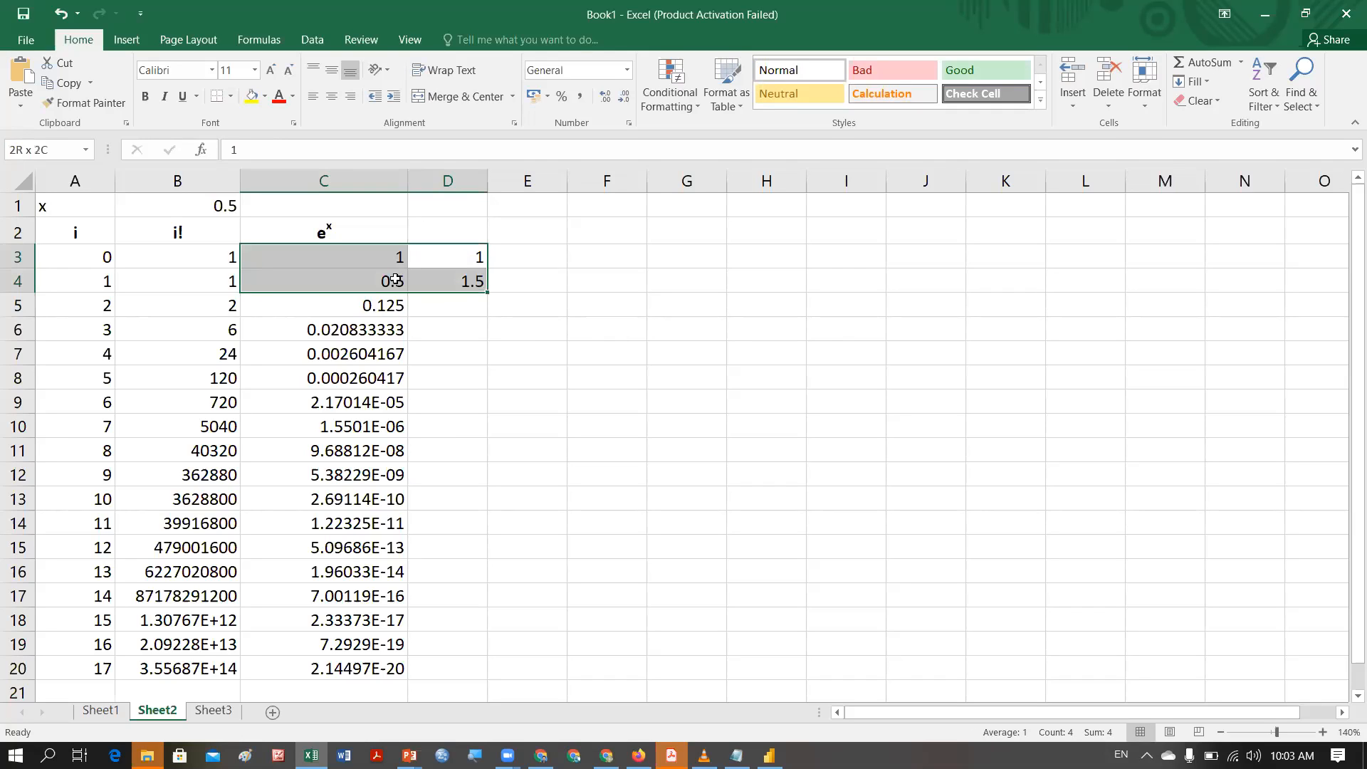
left_click(451, 281)
left_click(328, 152)
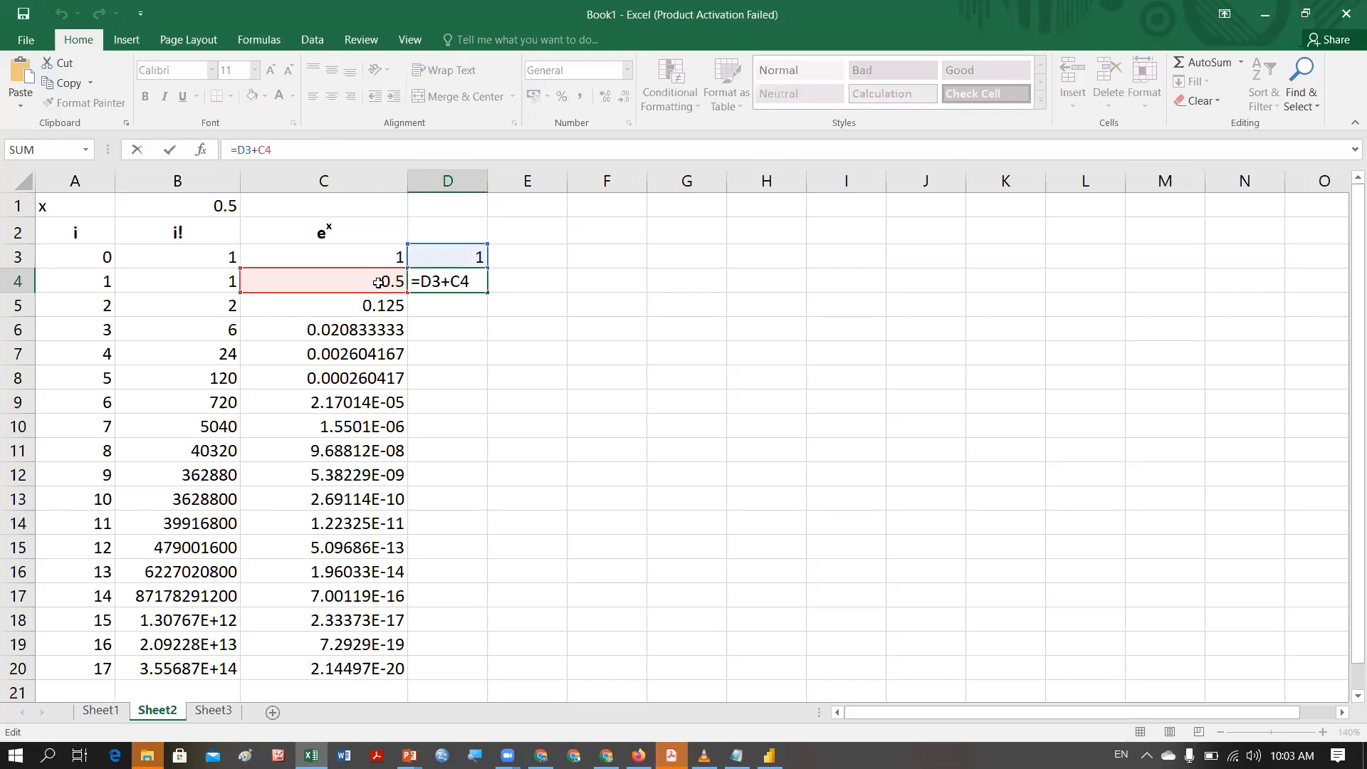
left_click(506, 287)
left_click(473, 290)
left_click_drag(487, 291, 489, 315)
left_click(492, 296)
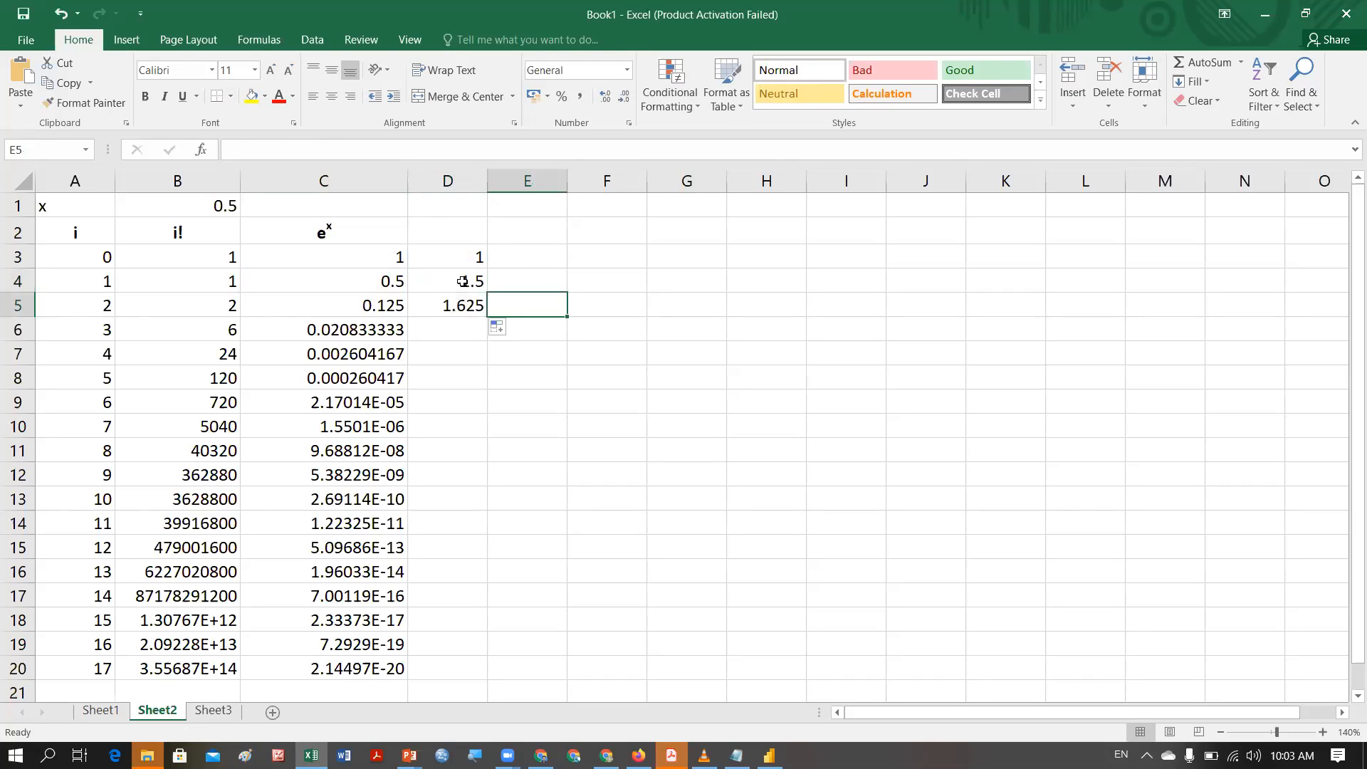
Examine how the partial sums in D3:D5 build up from the series terms in column C.
left_click(466, 284)
left_click(383, 310)
left_click(459, 310)
left_click(464, 286)
left_click(406, 305)
left_click(462, 307)
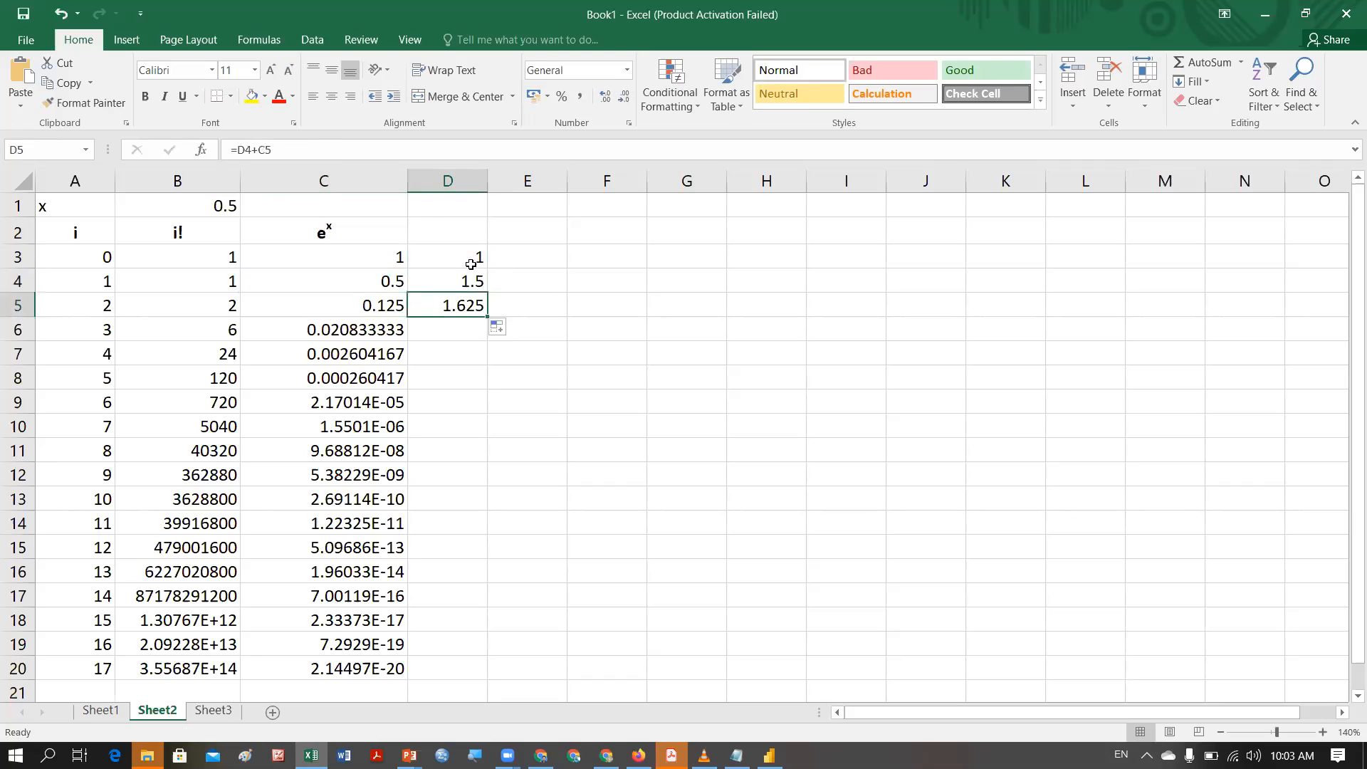
left_click(475, 280)
left_click(467, 261)
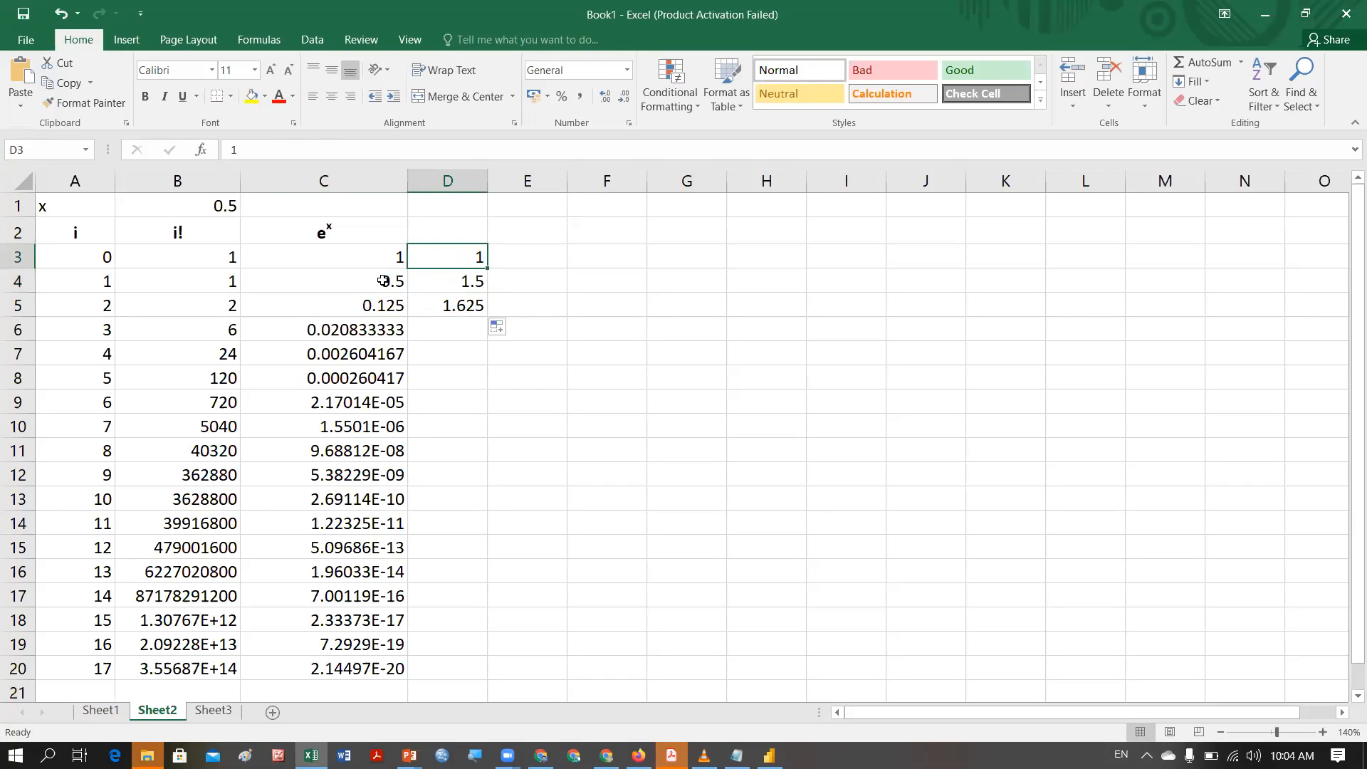
left_click(388, 282)
left_click(464, 281)
left_click(376, 305)
left_click(457, 305)
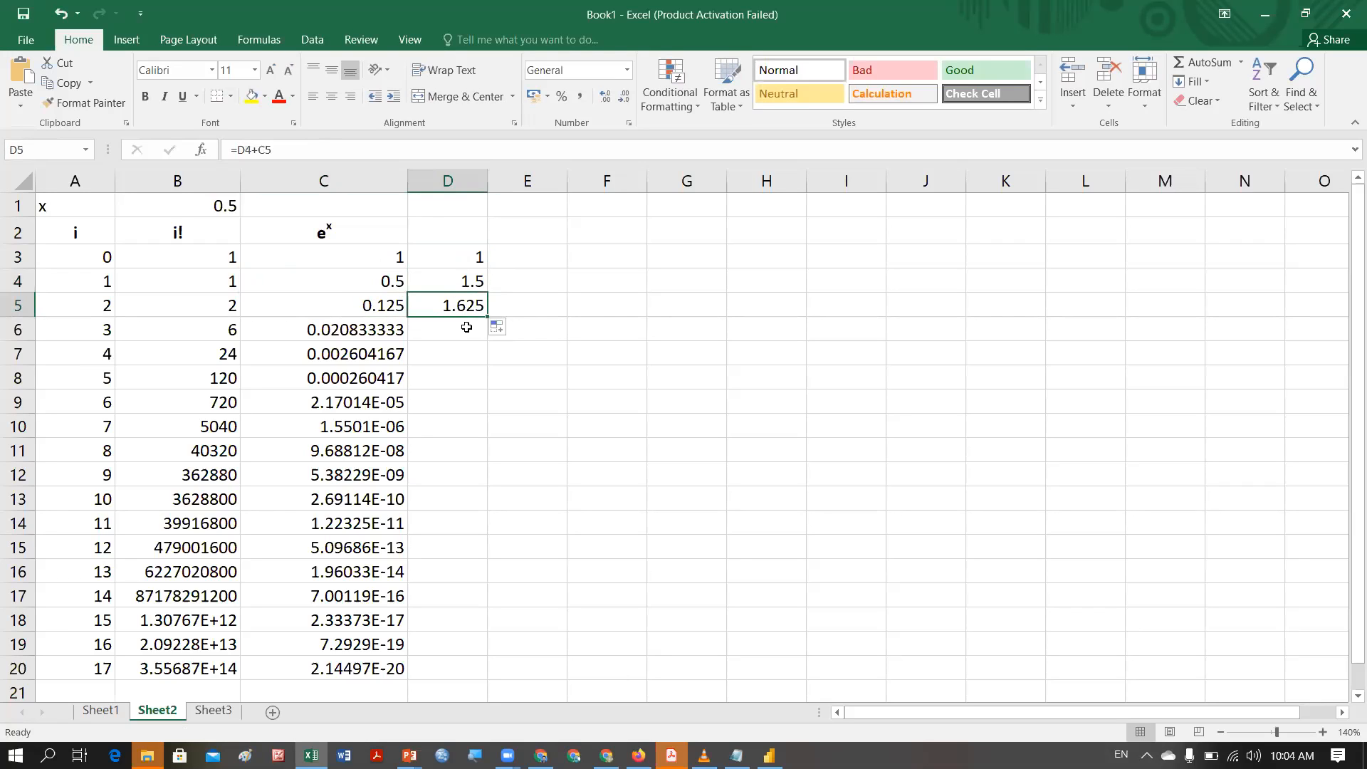
Extend the running-sum formula from D5 down to D20 and widen column D to show more decimals.
left_click_drag(487, 318, 461, 682)
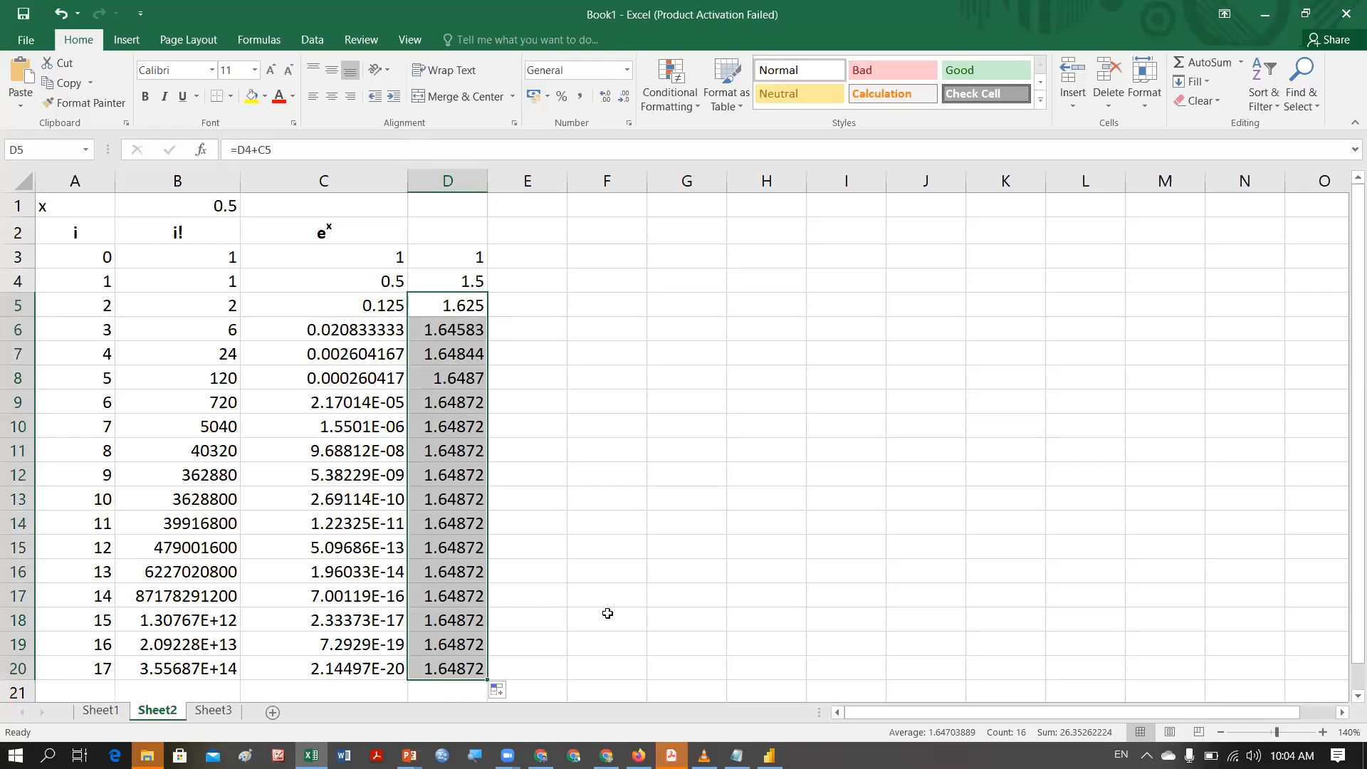
left_click_drag(491, 194, 650, 187)
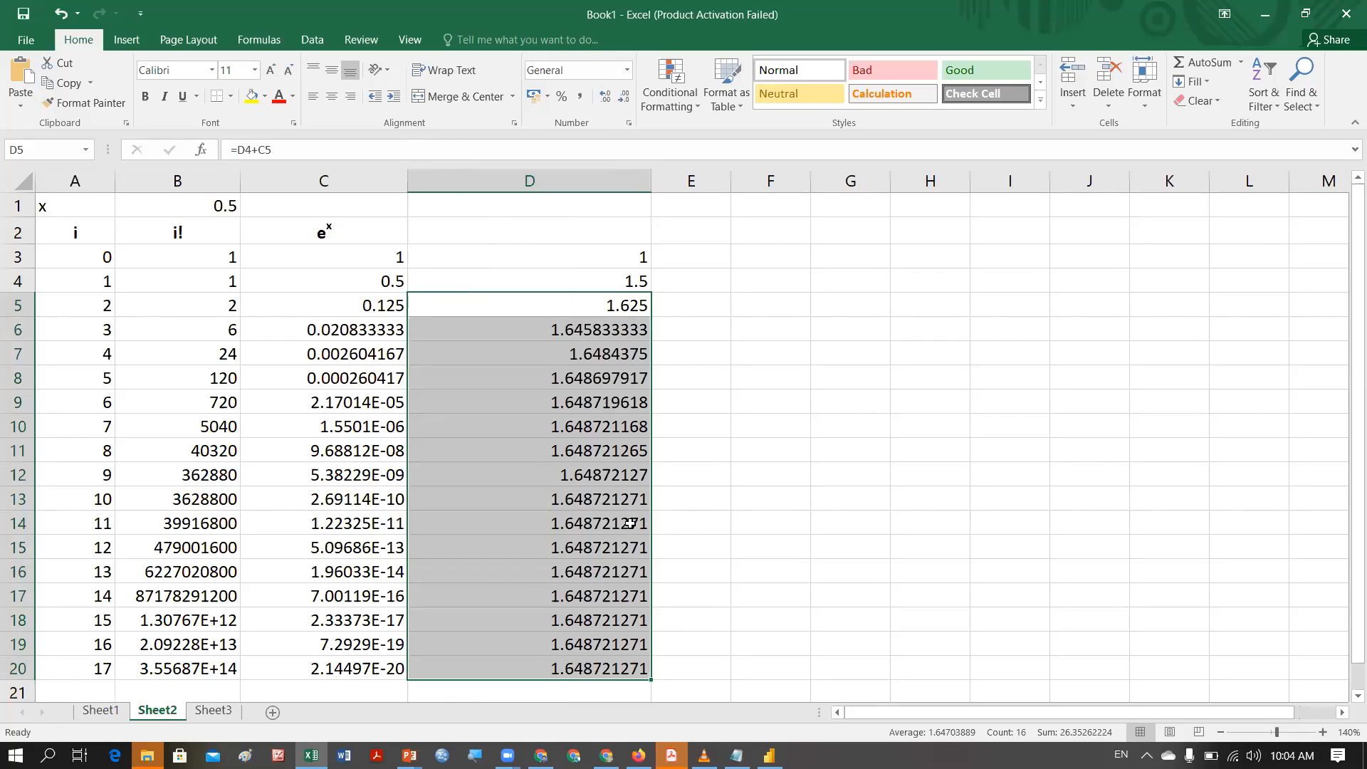
Compare the partial sums in D13 through D20 for convergence and select row 13, where i is 10.
left_click(639, 500)
left_click(634, 524)
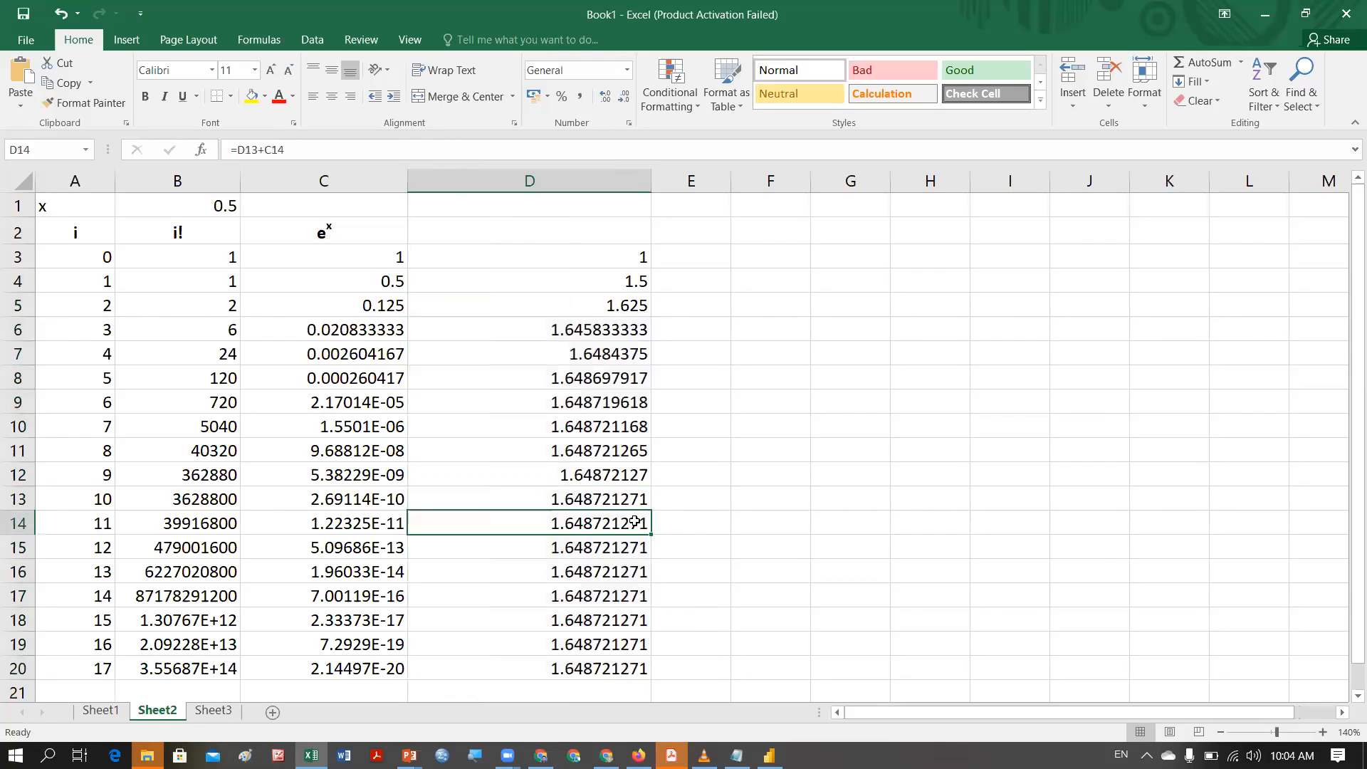
left_click(637, 548)
left_click(638, 570)
left_click(640, 596)
left_click(640, 620)
left_click(641, 644)
left_click(647, 691)
left_click(645, 671)
left_click(638, 501)
left_click(20, 499)
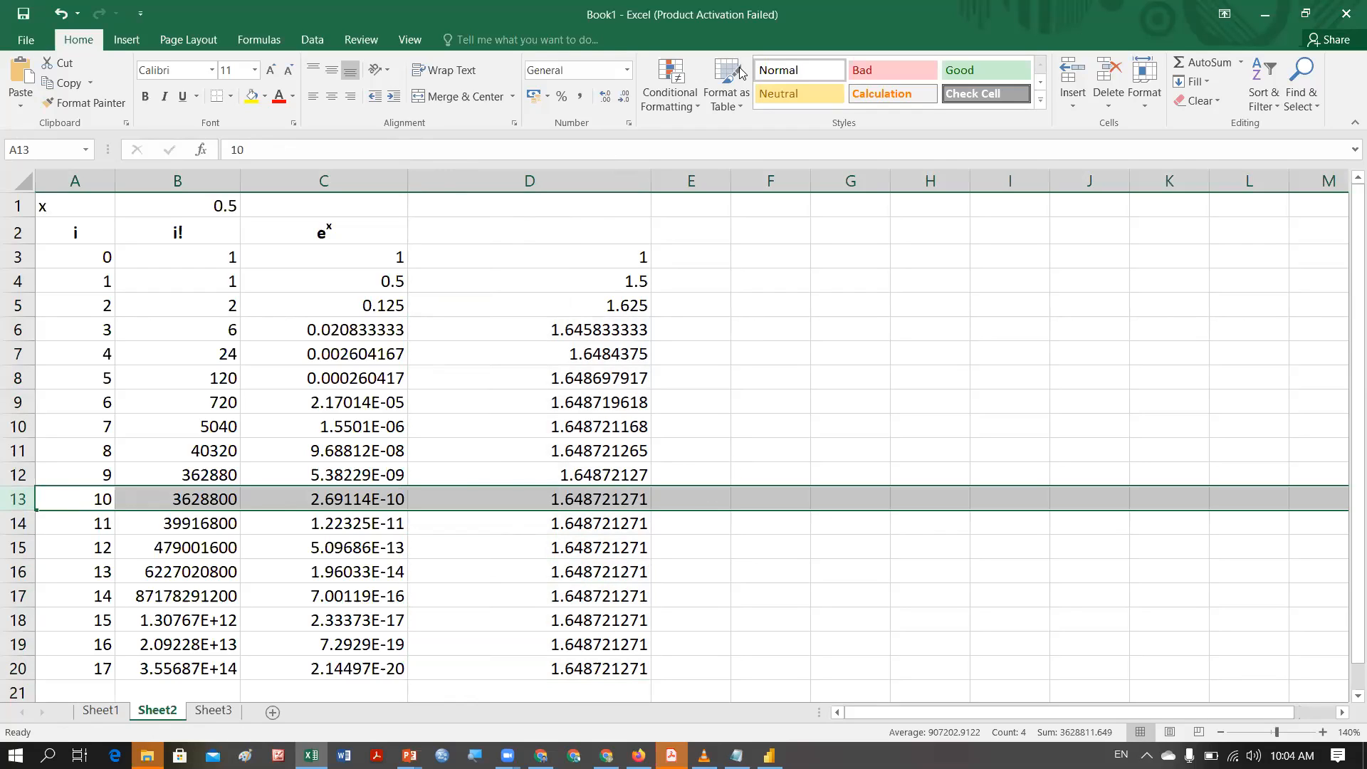
Handwrite e^0.5 = 1.648721271 on the screen beside the table and erase the ink.
left_click_drag(860, 323, 888, 340)
left_click_drag(864, 277, 867, 272)
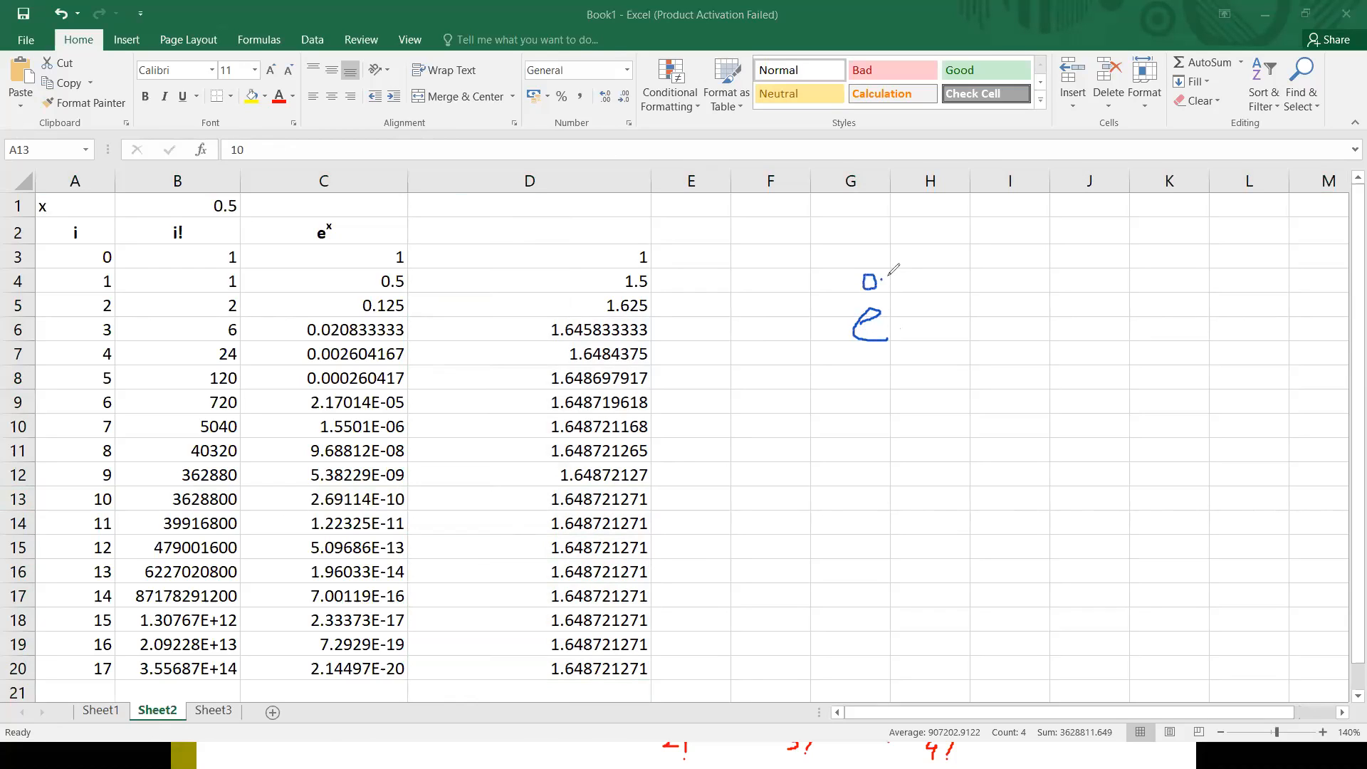
mouse_move(912, 272)
left_mouse_down()
mouse_move(895, 291)
mouse_move(933, 322)
left_mouse_up()
left_click_drag(914, 331, 964, 348)
mouse_move(1019, 306)
left_mouse_down()
mouse_move(1009, 341)
mouse_move(1061, 322)
mouse_move(1053, 342)
left_mouse_up()
mouse_move(1095, 297)
left_mouse_down()
mouse_move(1081, 299)
mouse_move(1084, 343)
mouse_move(1100, 293)
mouse_move(1125, 324)
mouse_move(1176, 296)
mouse_move(1196, 327)
mouse_move(1210, 303)
mouse_move(1208, 330)
mouse_move(1251, 317)
mouse_move(1294, 355)
left_mouse_up()
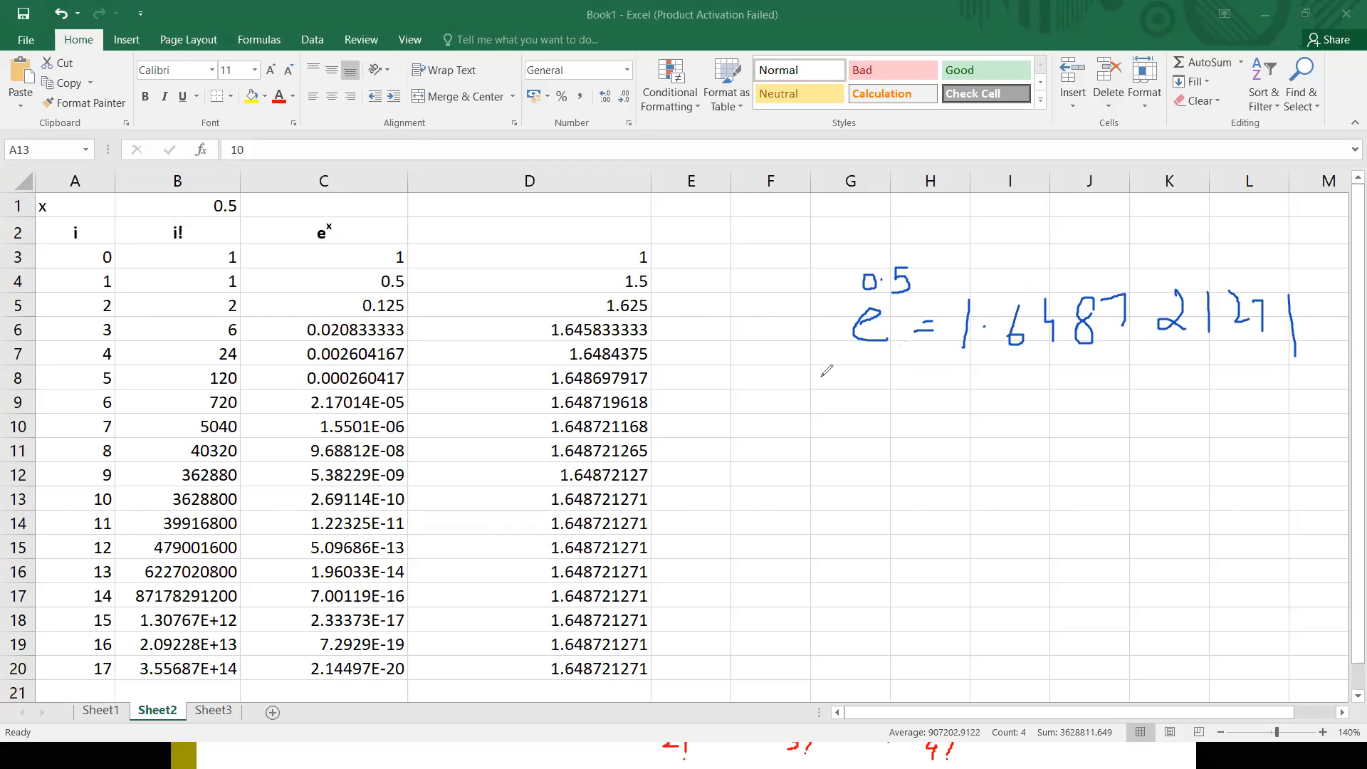
left_click(896, 123)
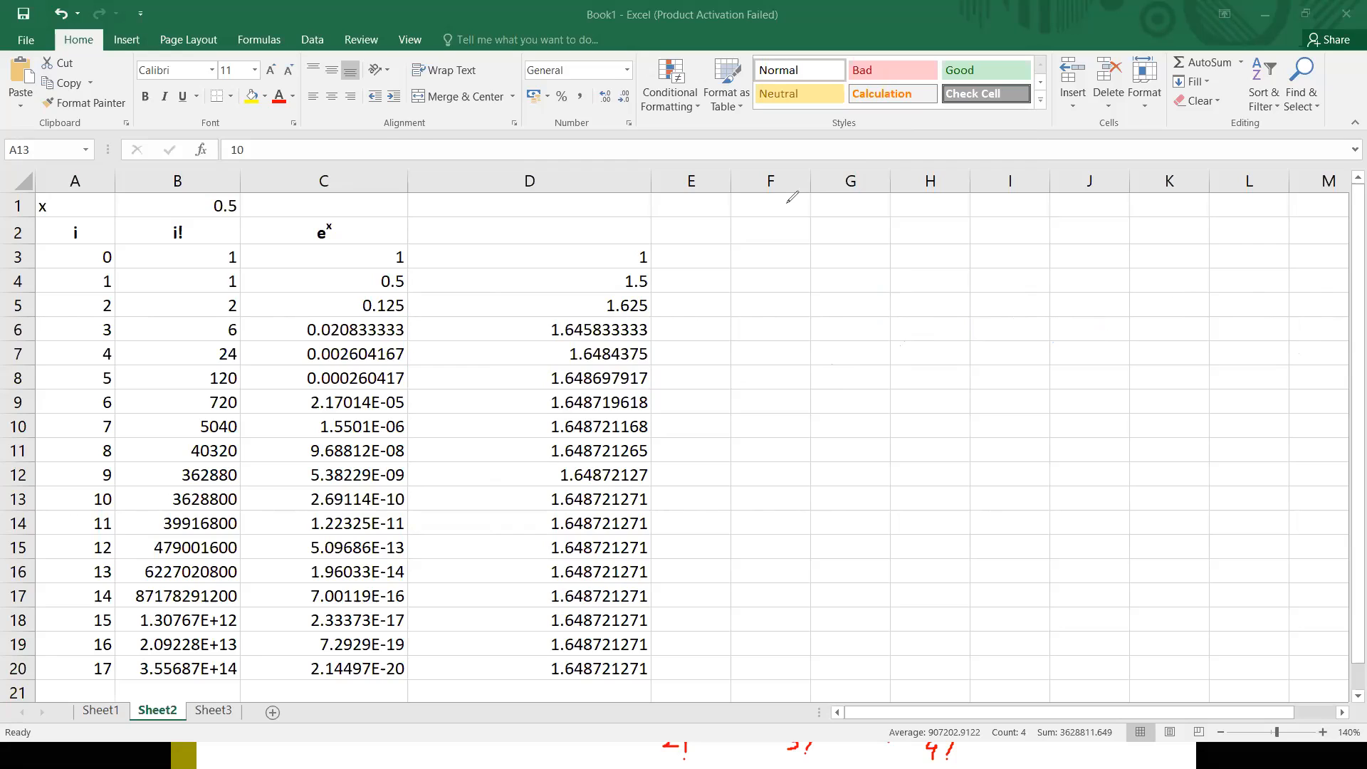
Enter the column heading "error" in E2.
left_click(669, 260)
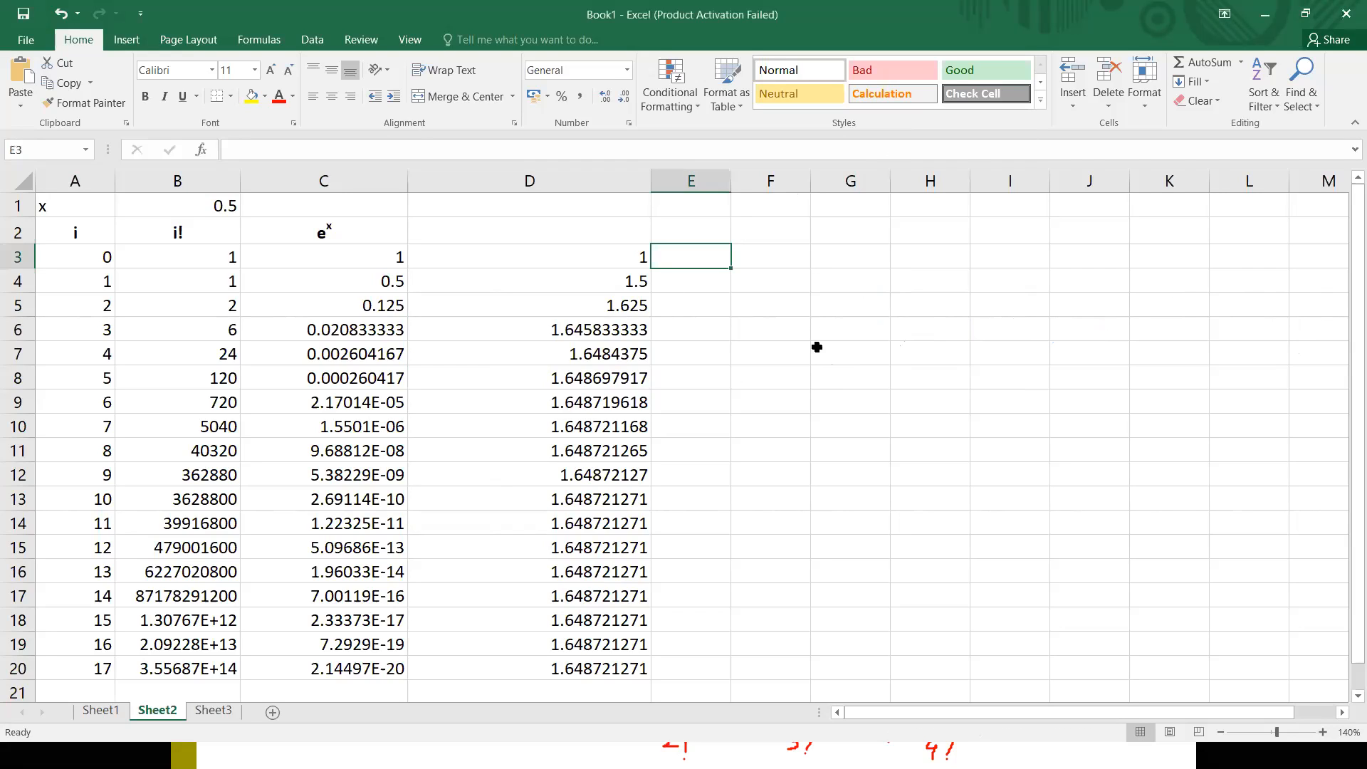
key("Up")
key("Up")
key("Down")
type("e")
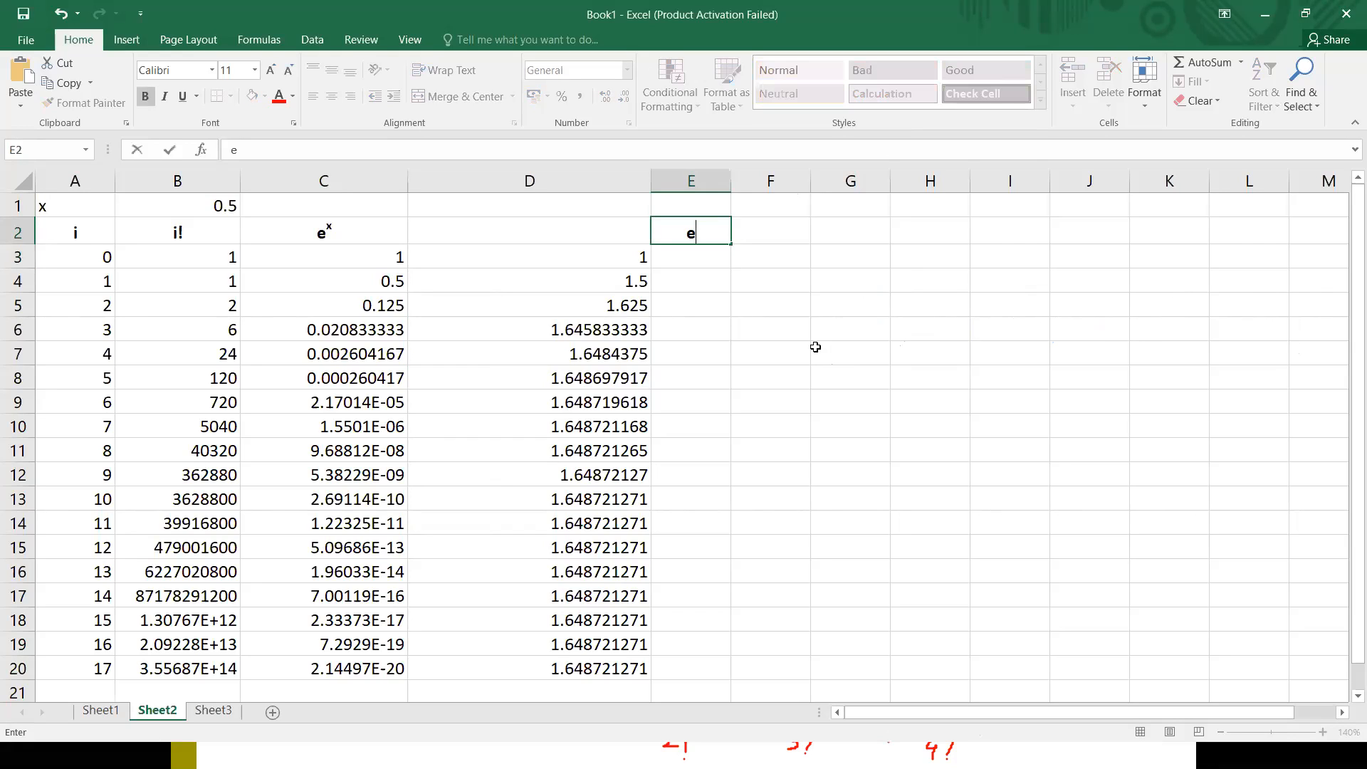
type("rror")
key("Return")
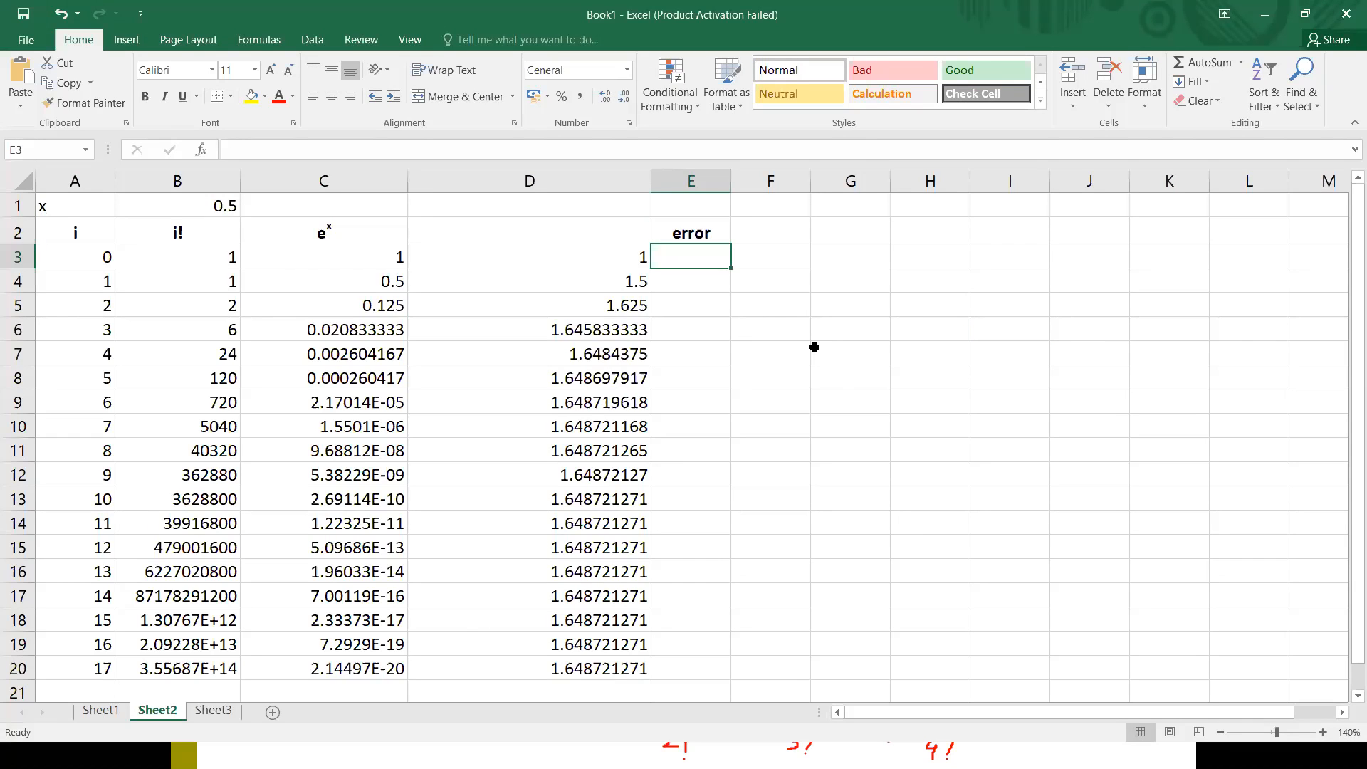
Calculate the reference value of e^0.5 in D1 with the formula =exp(0.5).
left_click(373, 205)
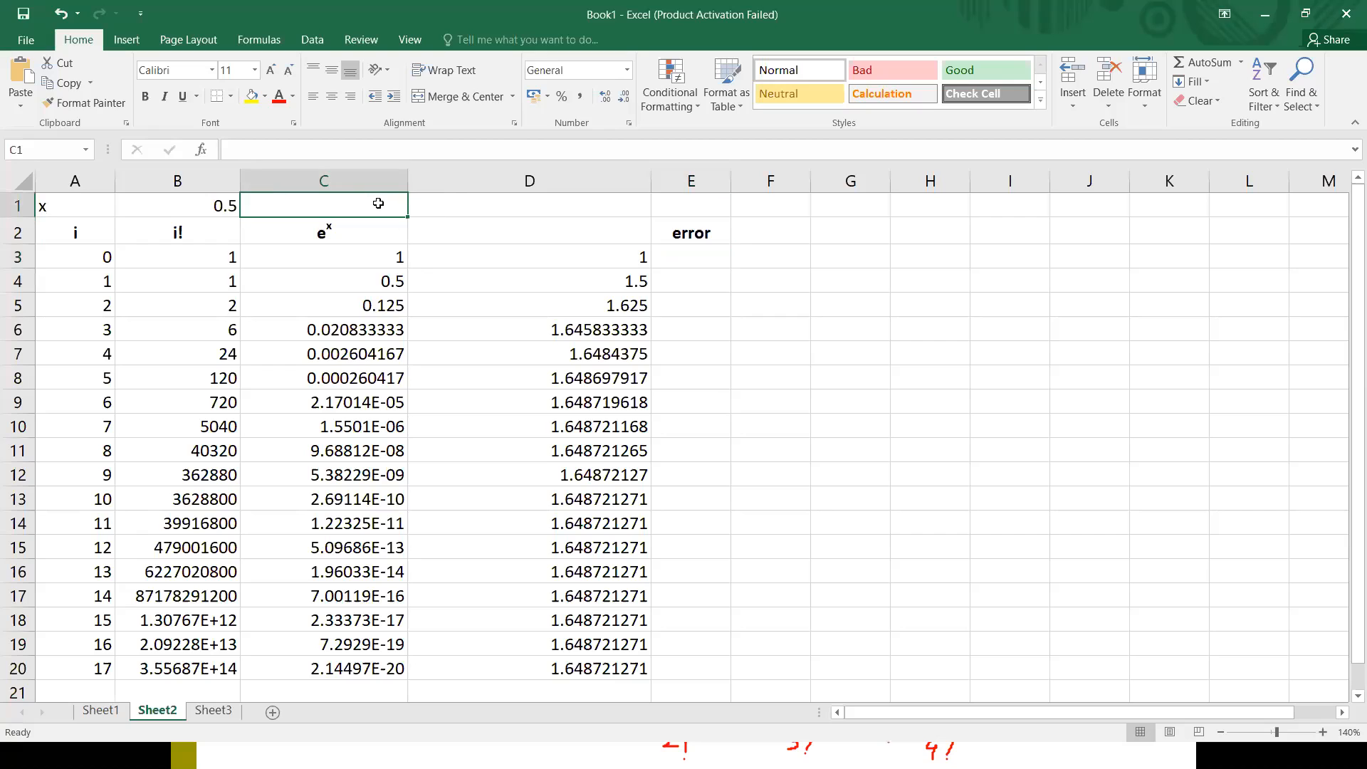
left_click(452, 204)
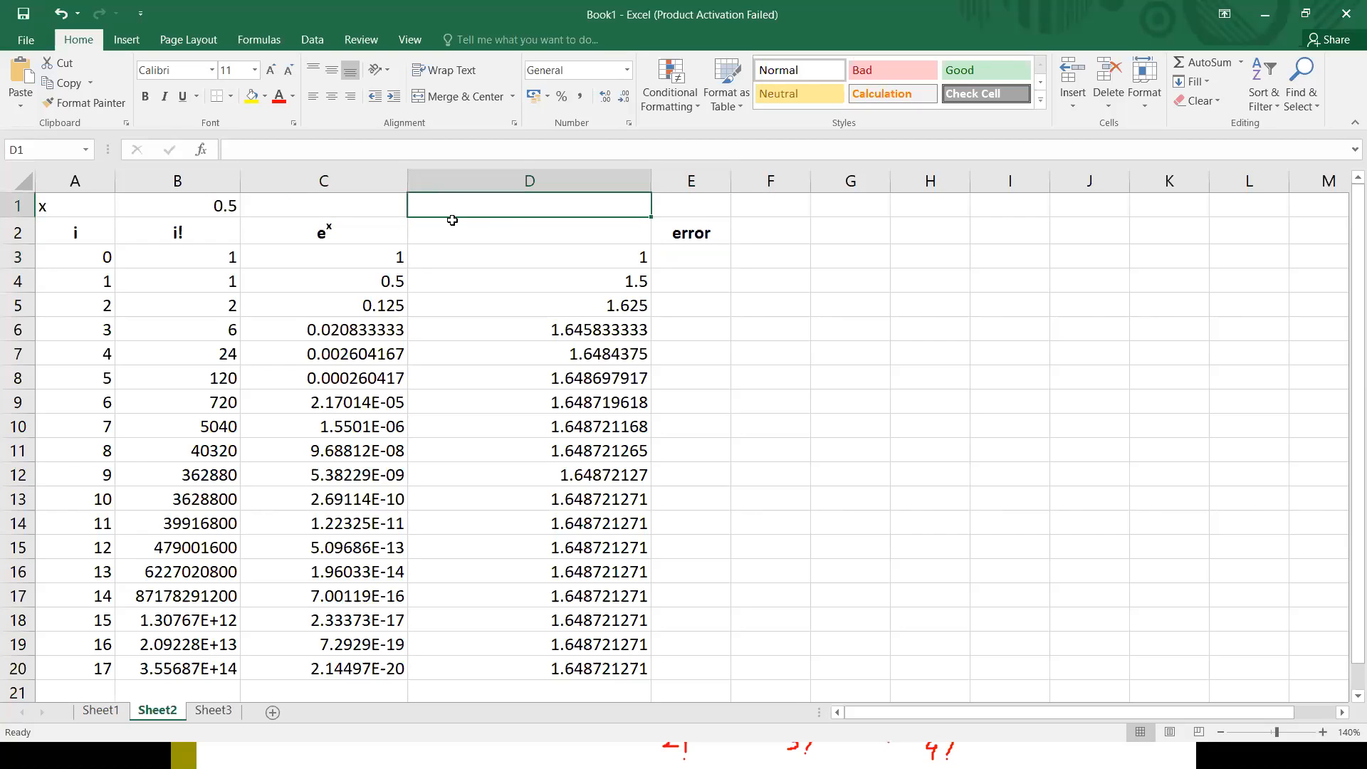
type("=")
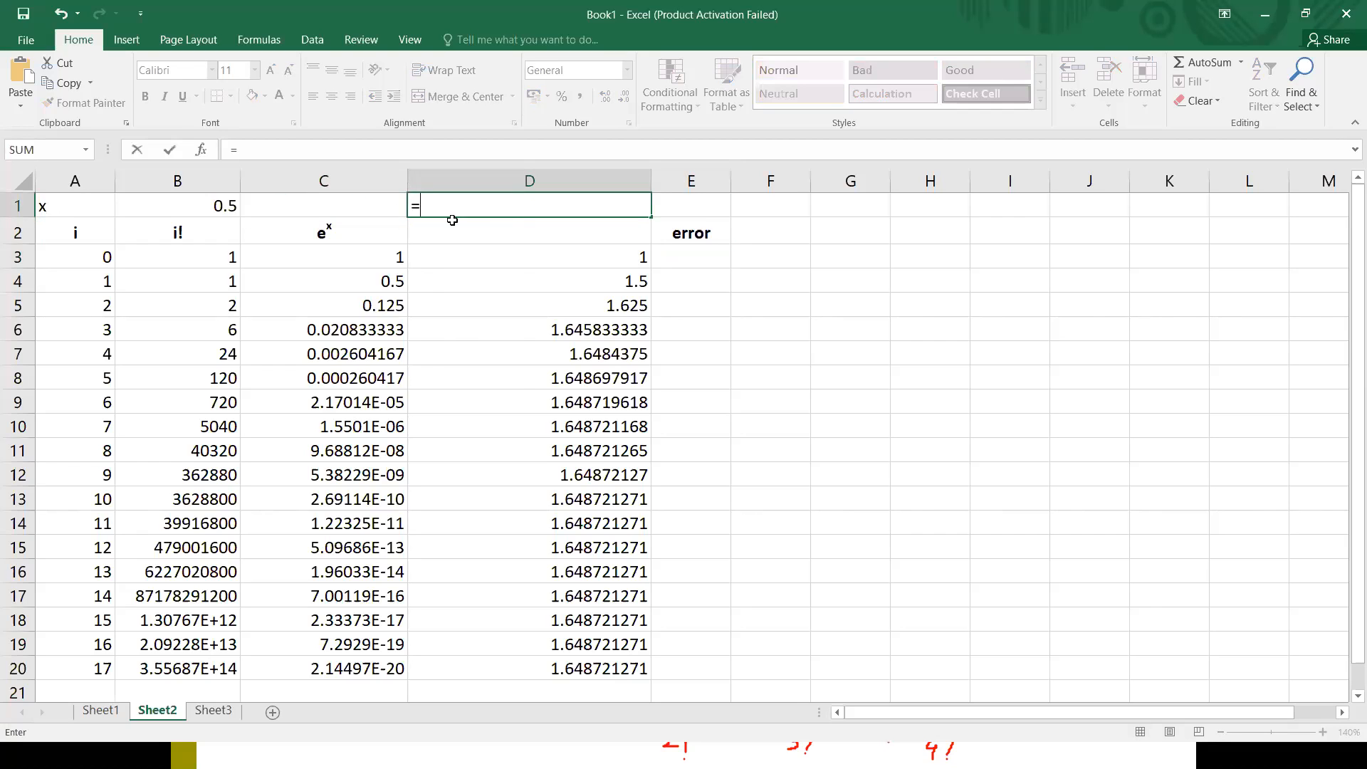
type("exp(0.5")
key("Return")
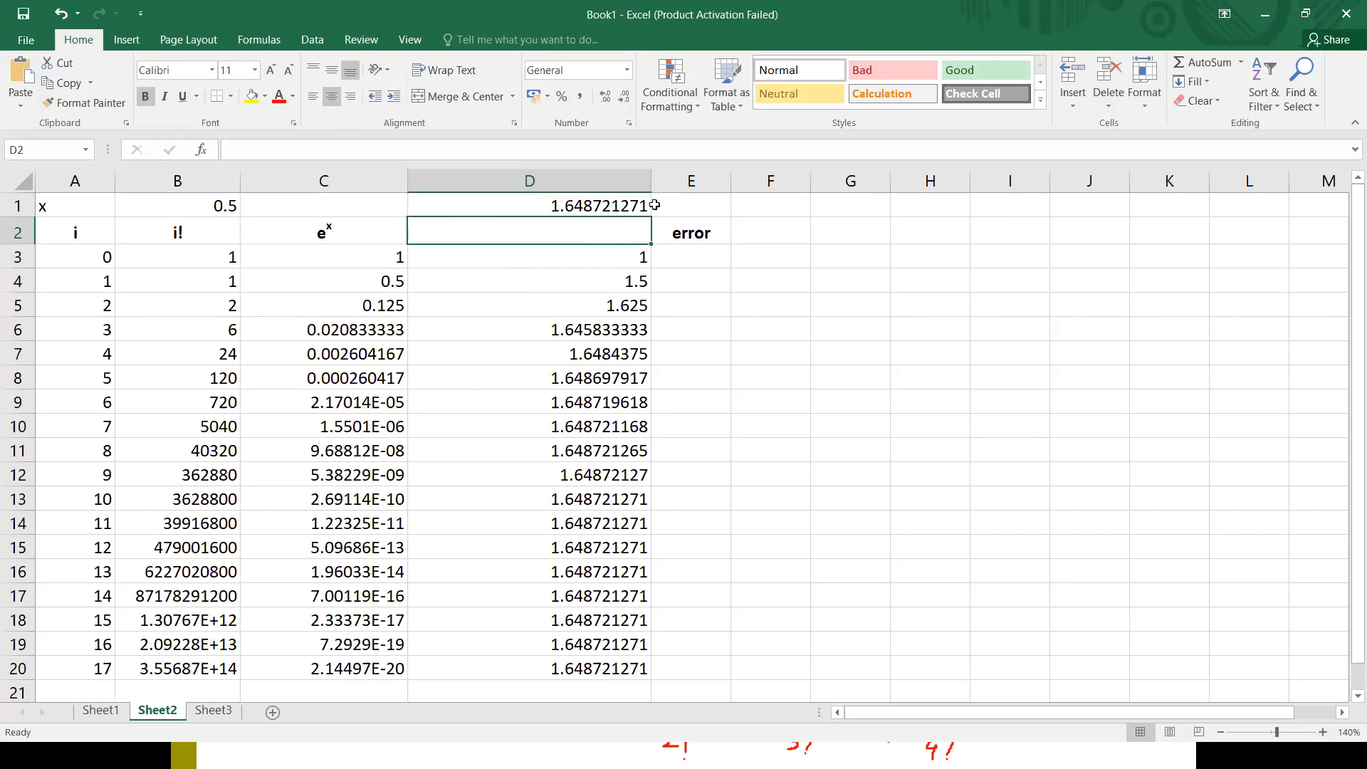
Enter the error formula =D3-D1 in E3, subtracting the EXP reference value from the first partial sum.
left_click(664, 252)
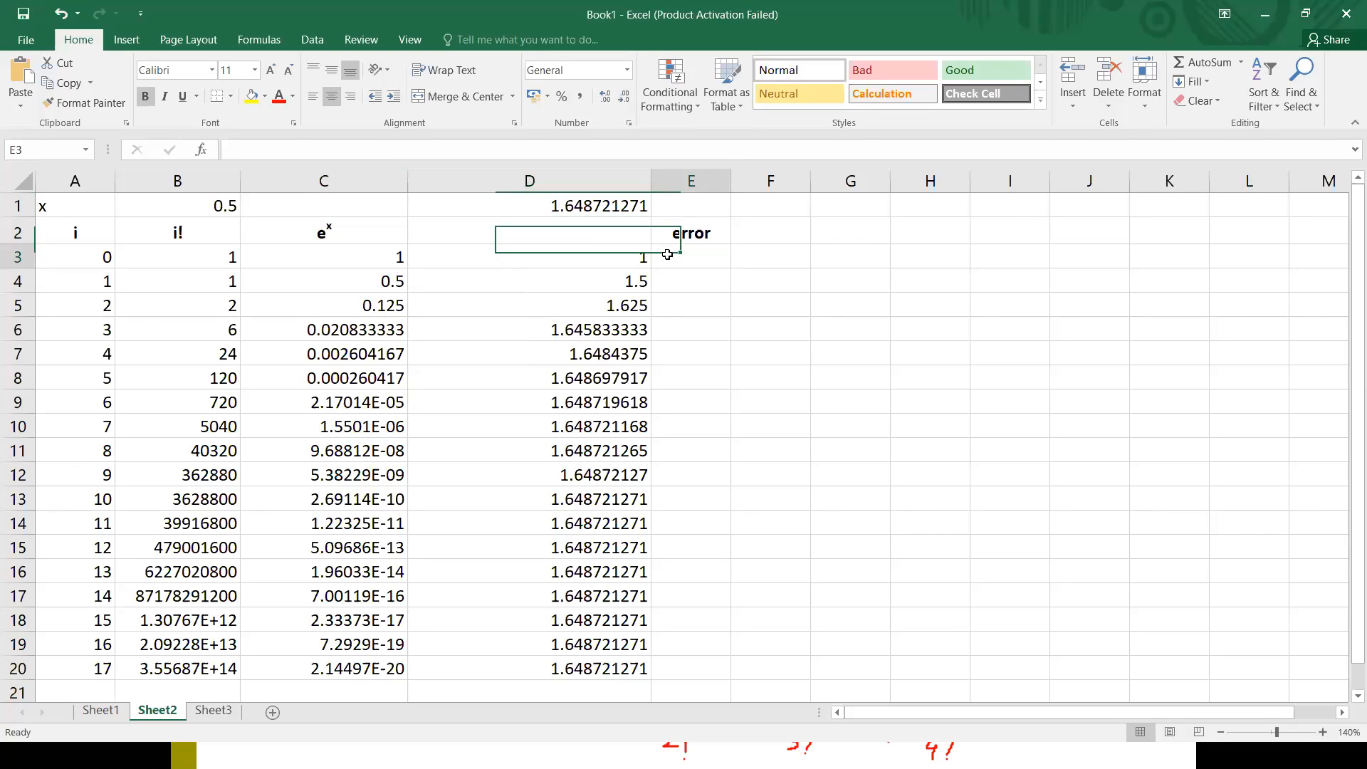
left_click(616, 257)
left_click(706, 256)
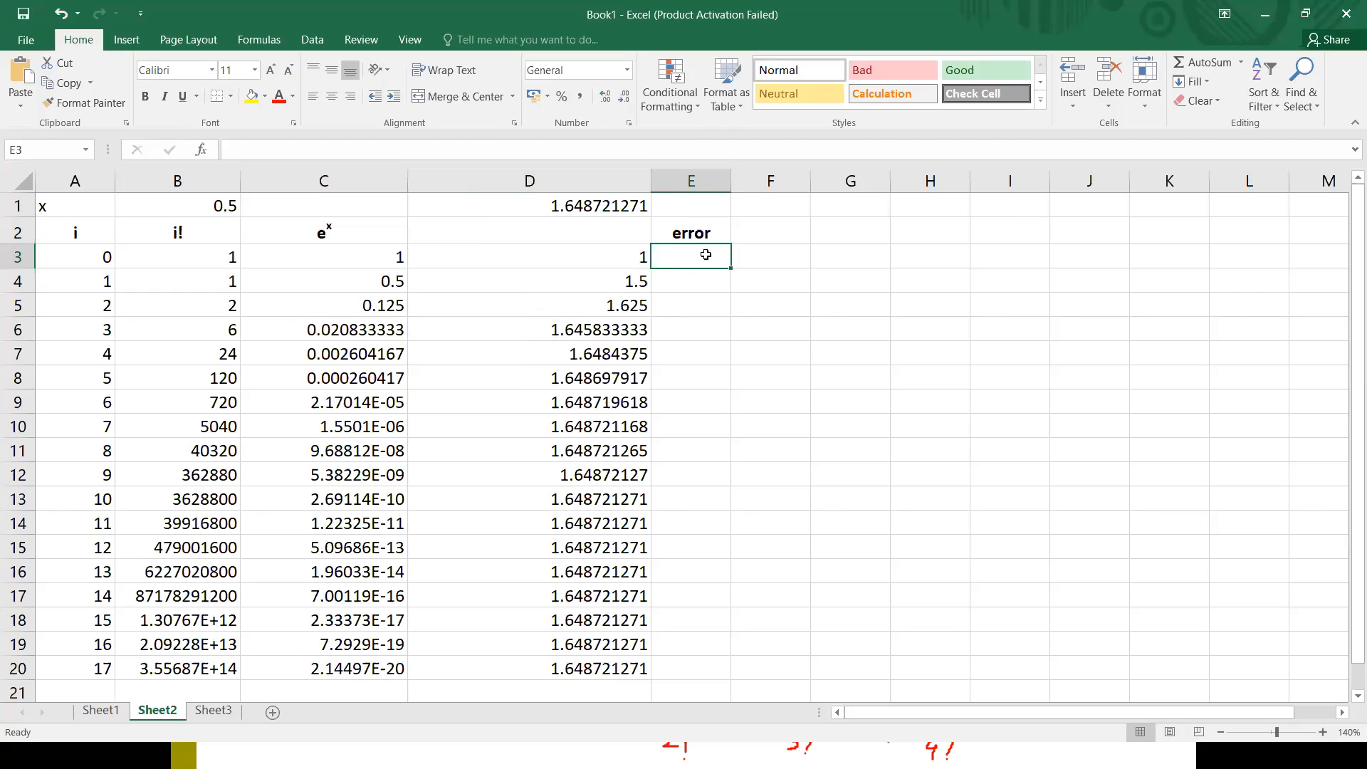
type("=")
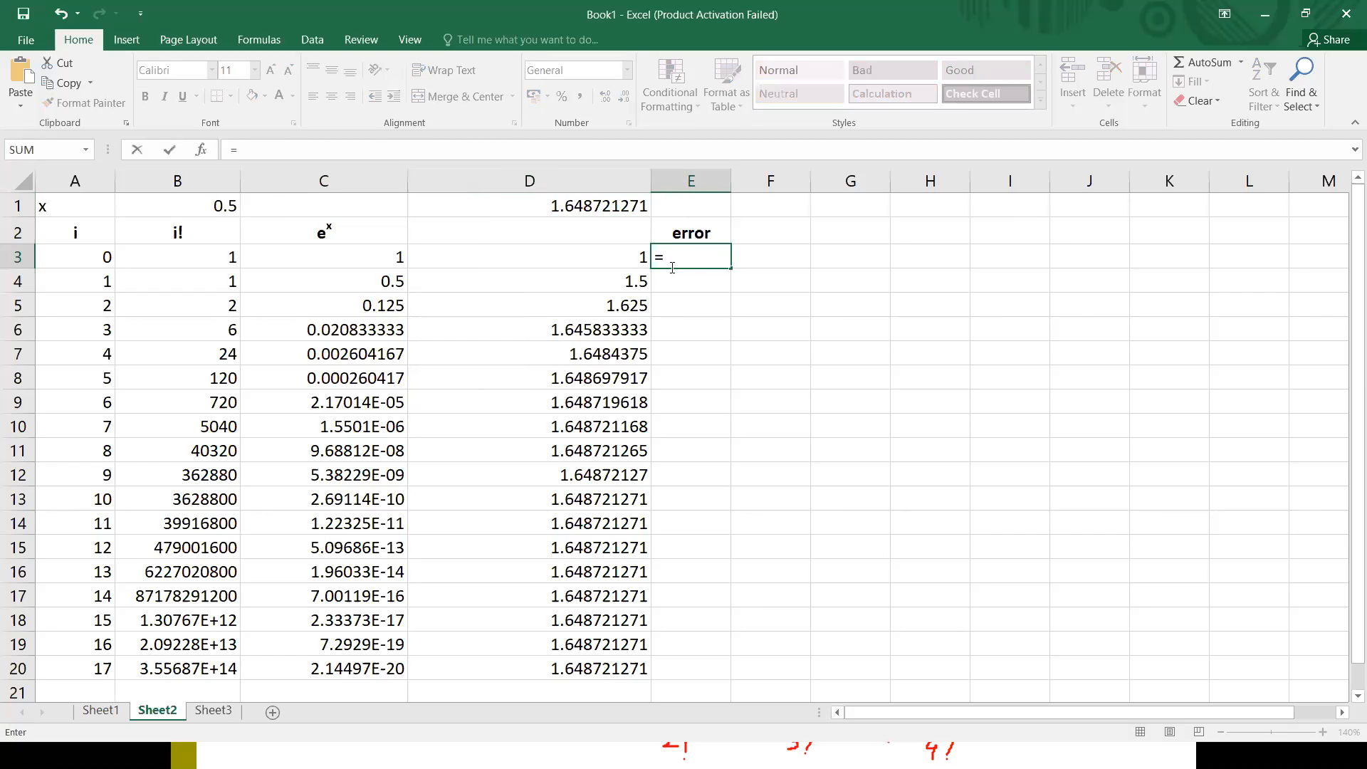
left_click(605, 257)
type("-")
left_click(609, 207)
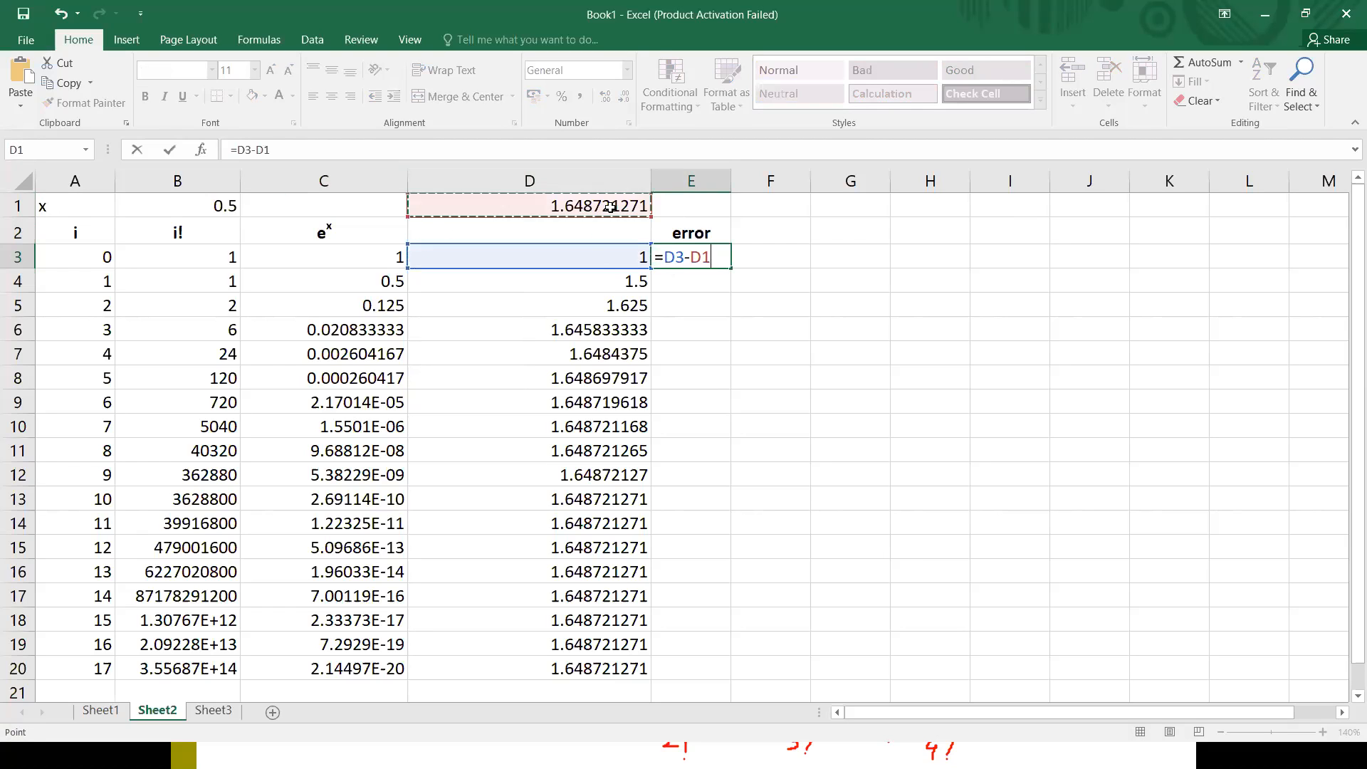
key("Return")
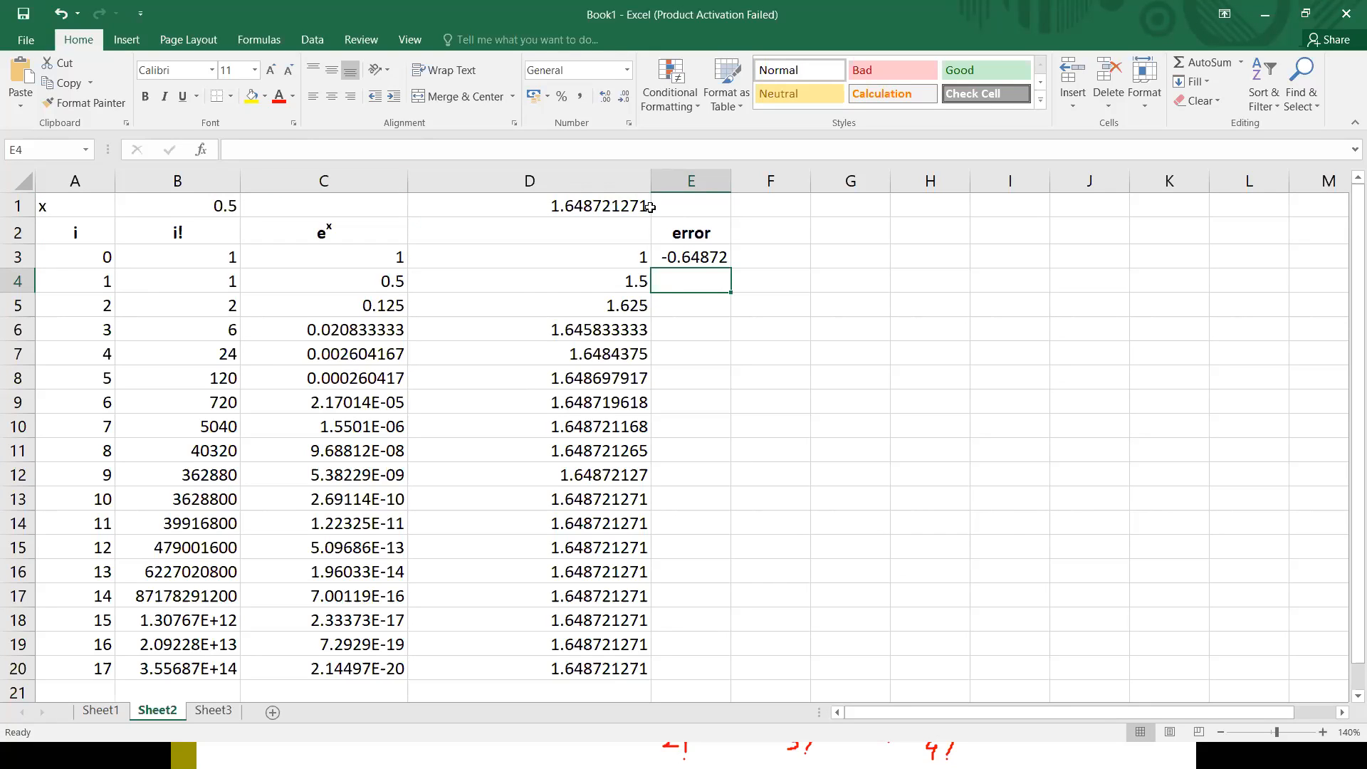
Try filling the error formula from E3 into E4, and clear E4.
left_click(724, 265)
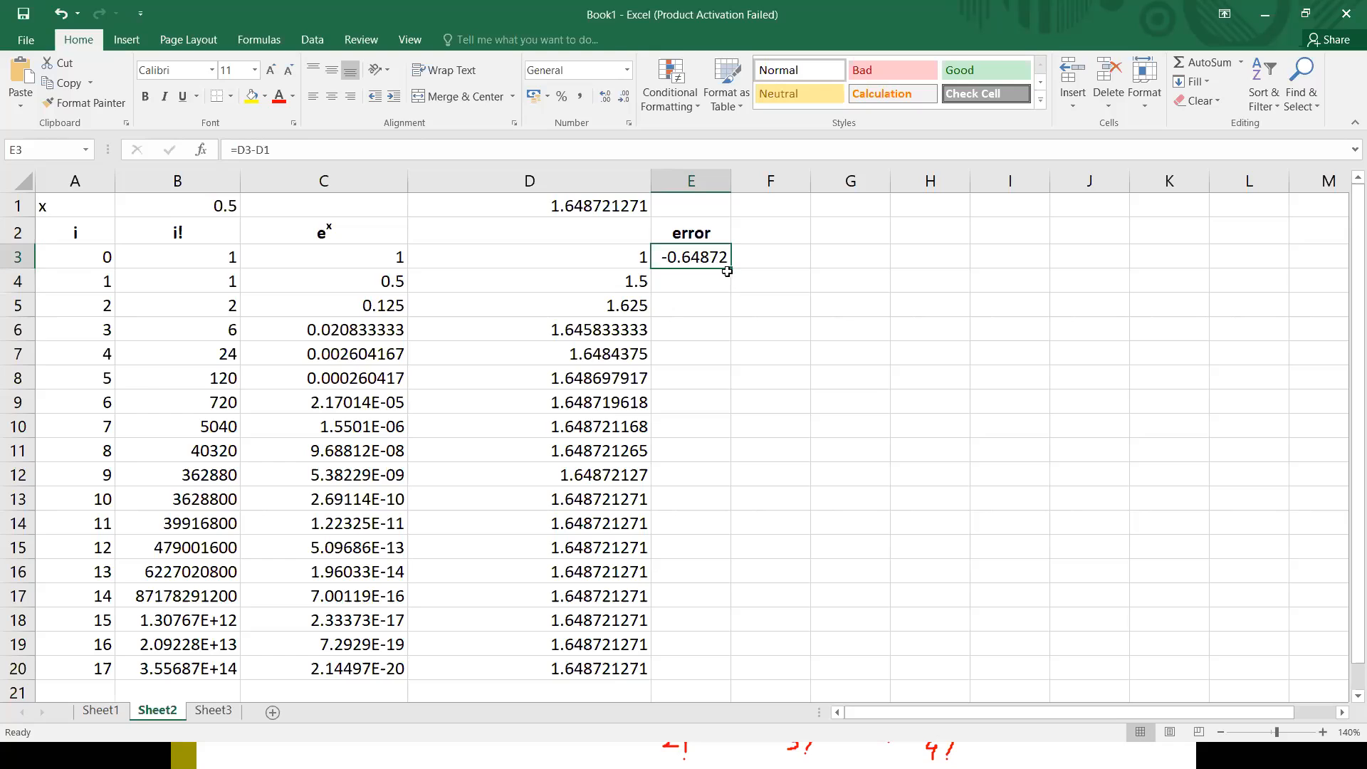
left_click_drag(731, 271, 733, 292)
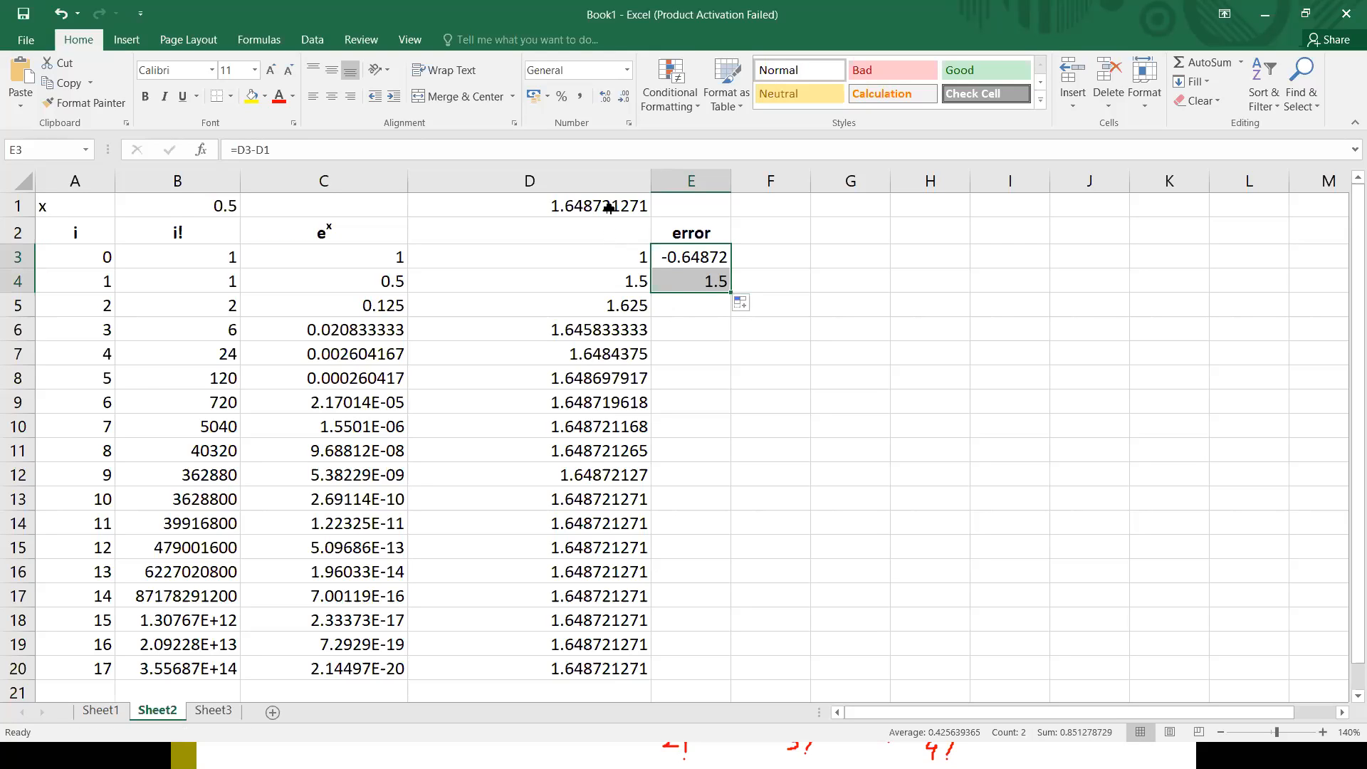
left_click(688, 260)
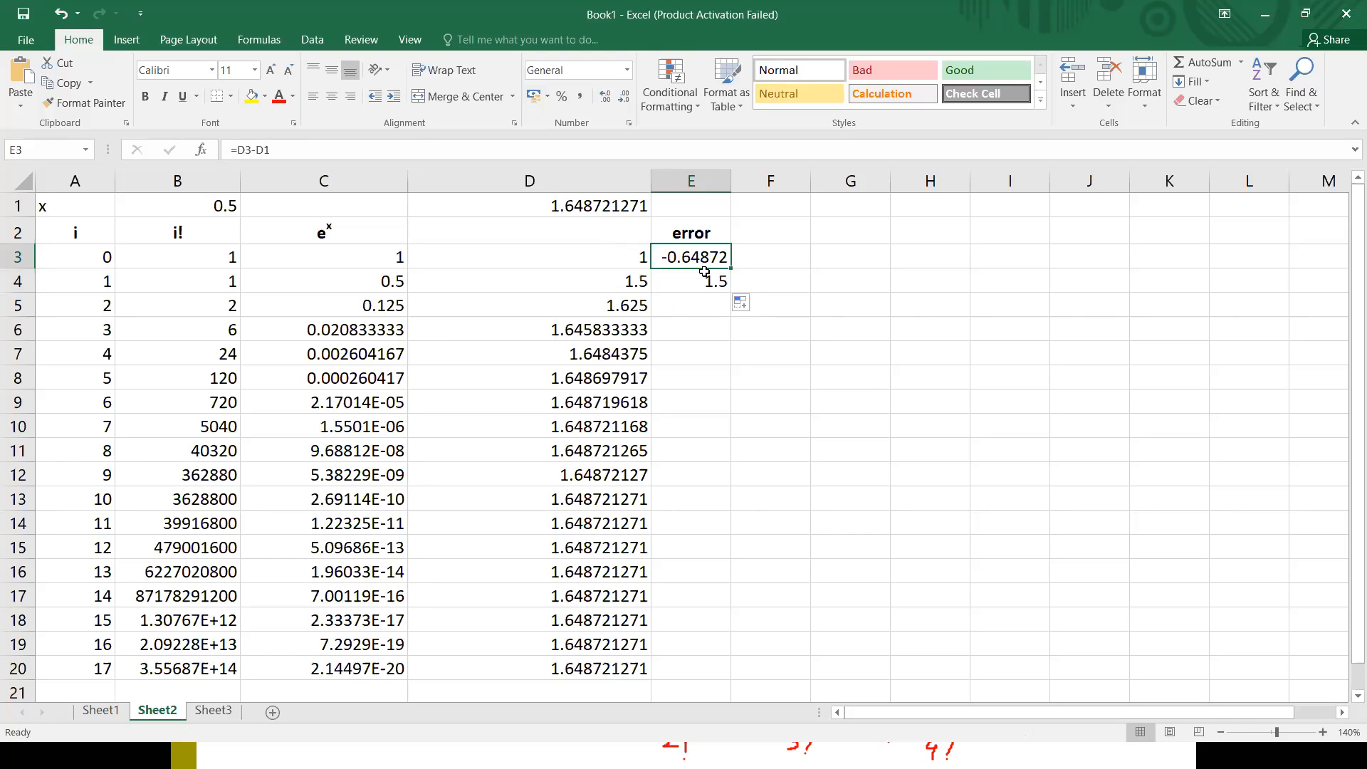
left_click(707, 285)
key("Delete")
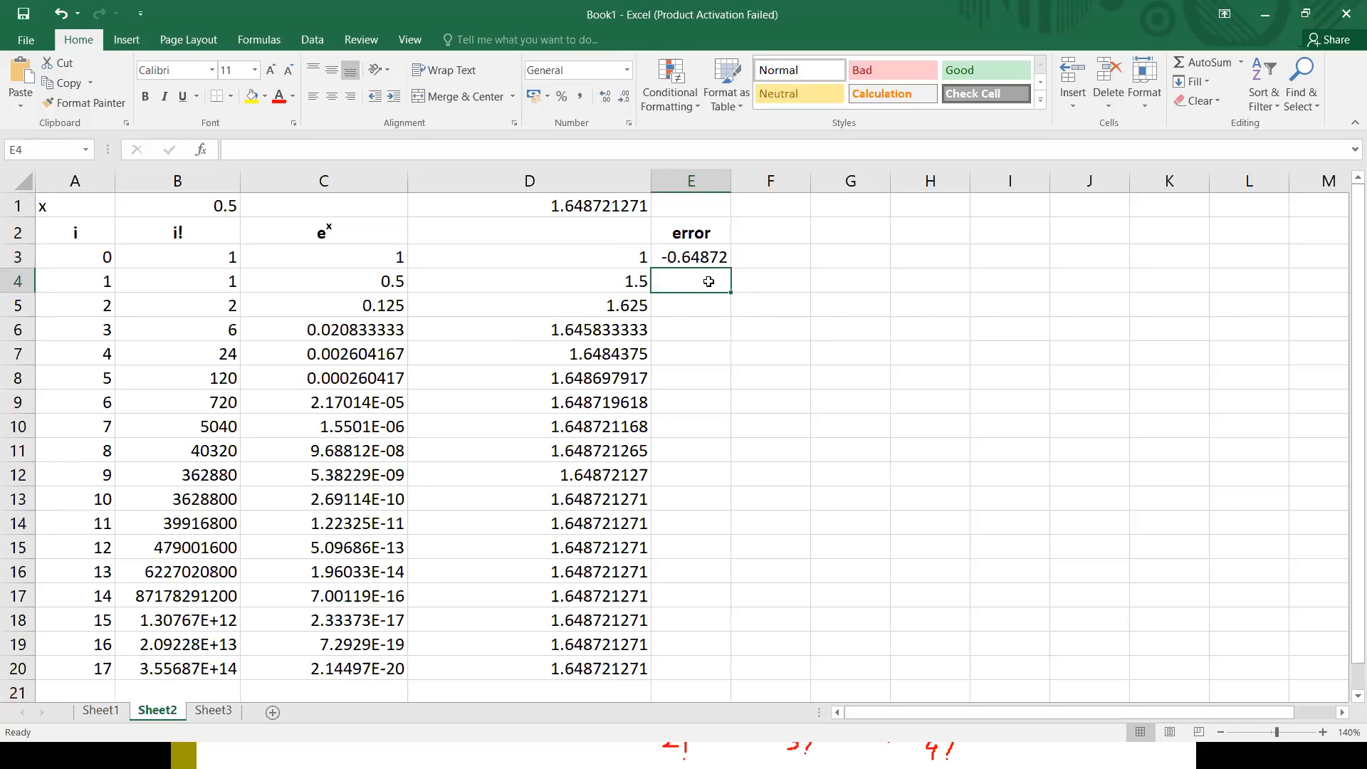
Make the D3 reference absolute in E3's error formula so it reads =$D$3-D1.
left_click(719, 262)
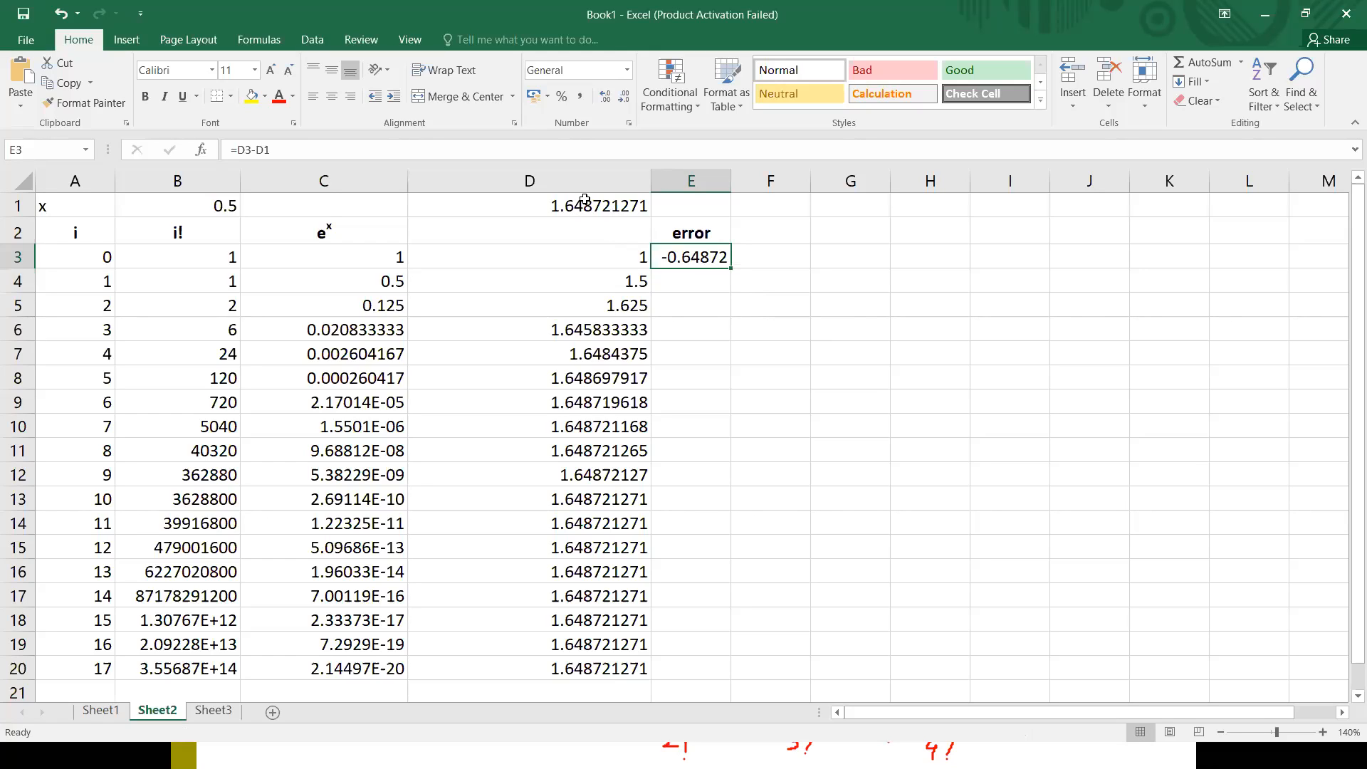
left_click(247, 149)
double_click(239, 149)
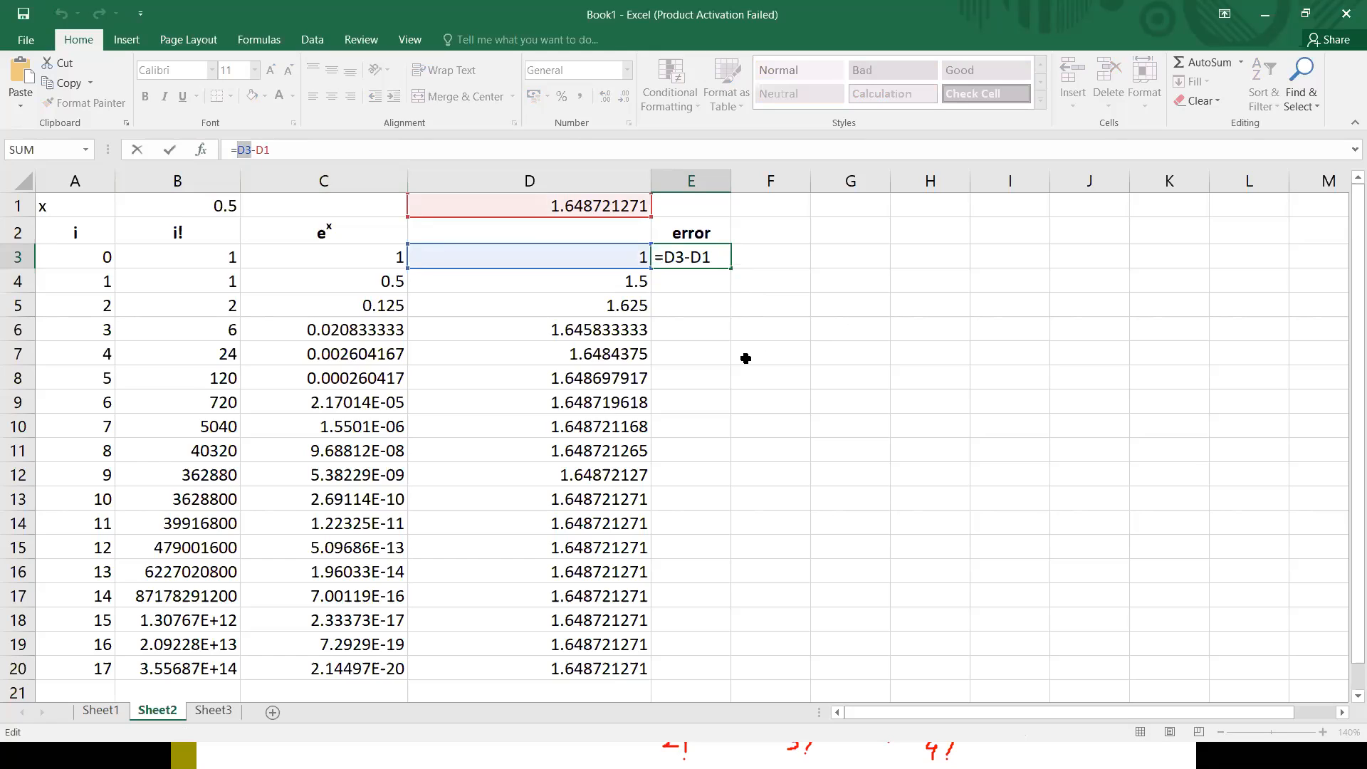
key("F4")
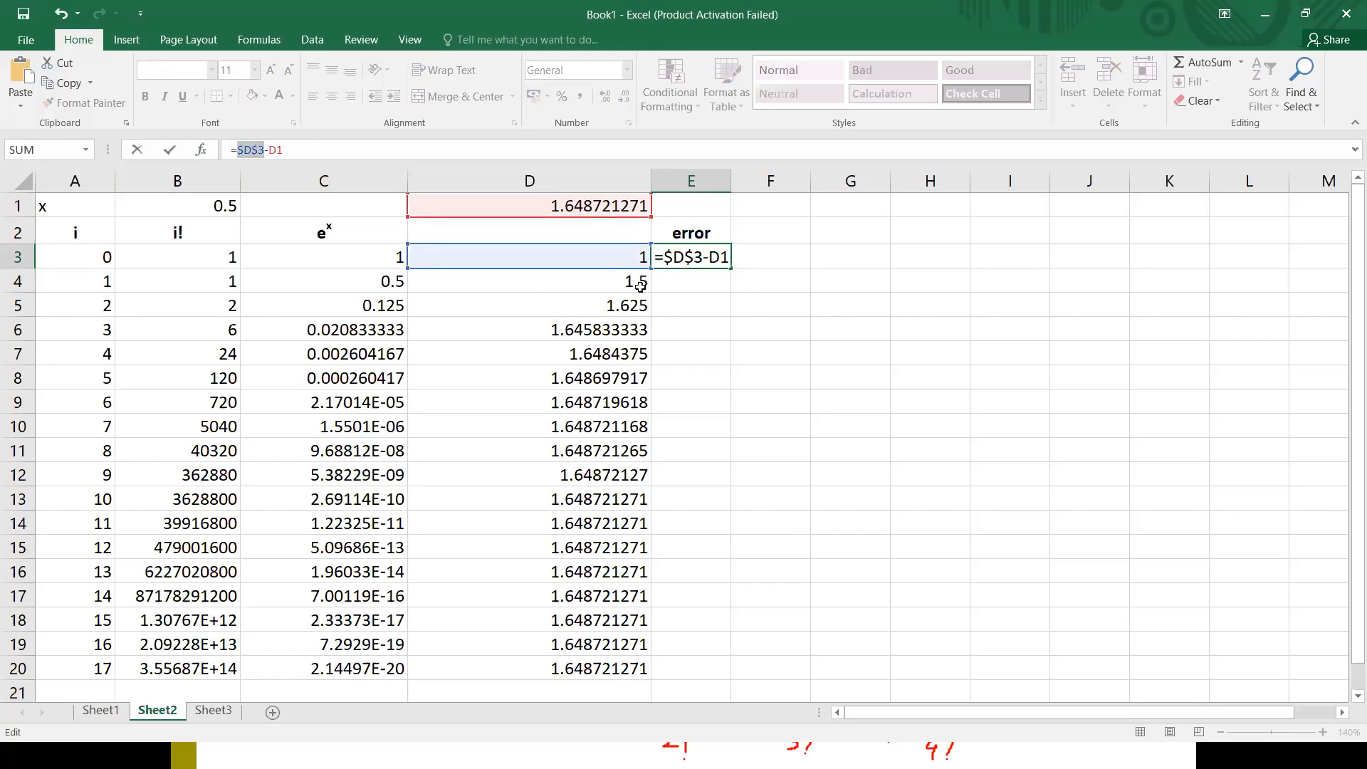
left_click(300, 149)
key("Return")
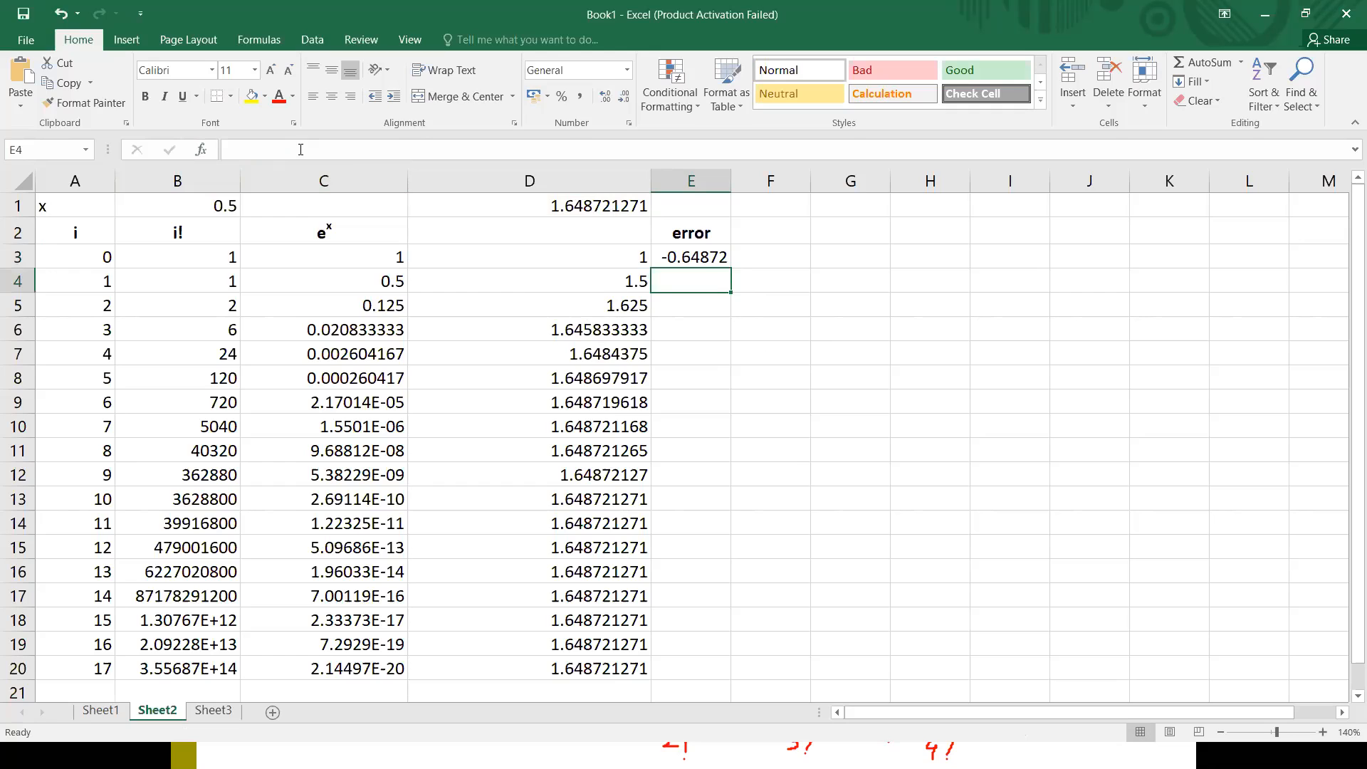
Fill E3's error formula down to E20 and inspect the references in the copied formulas in E6, E4 and E5.
left_click(693, 250)
left_click_drag(732, 270, 690, 677)
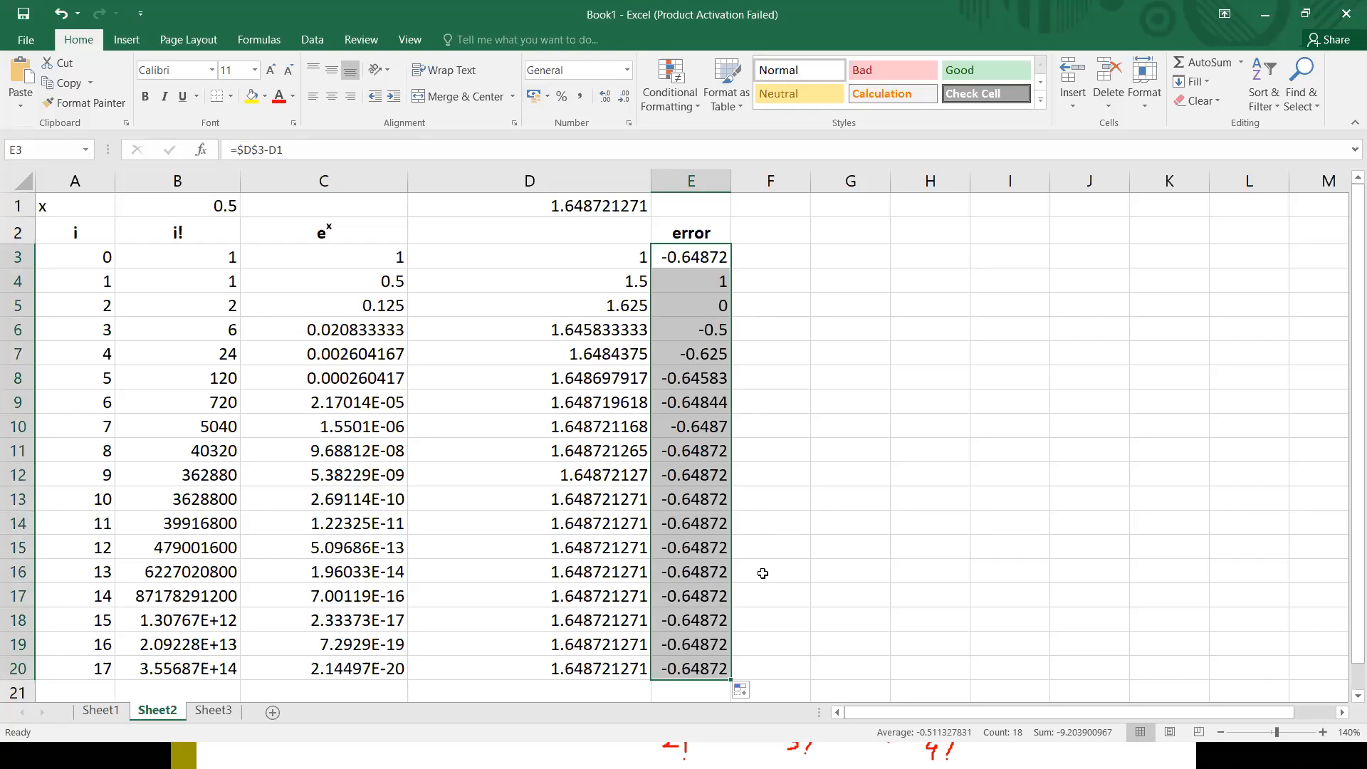
left_click(710, 331)
left_click(308, 150)
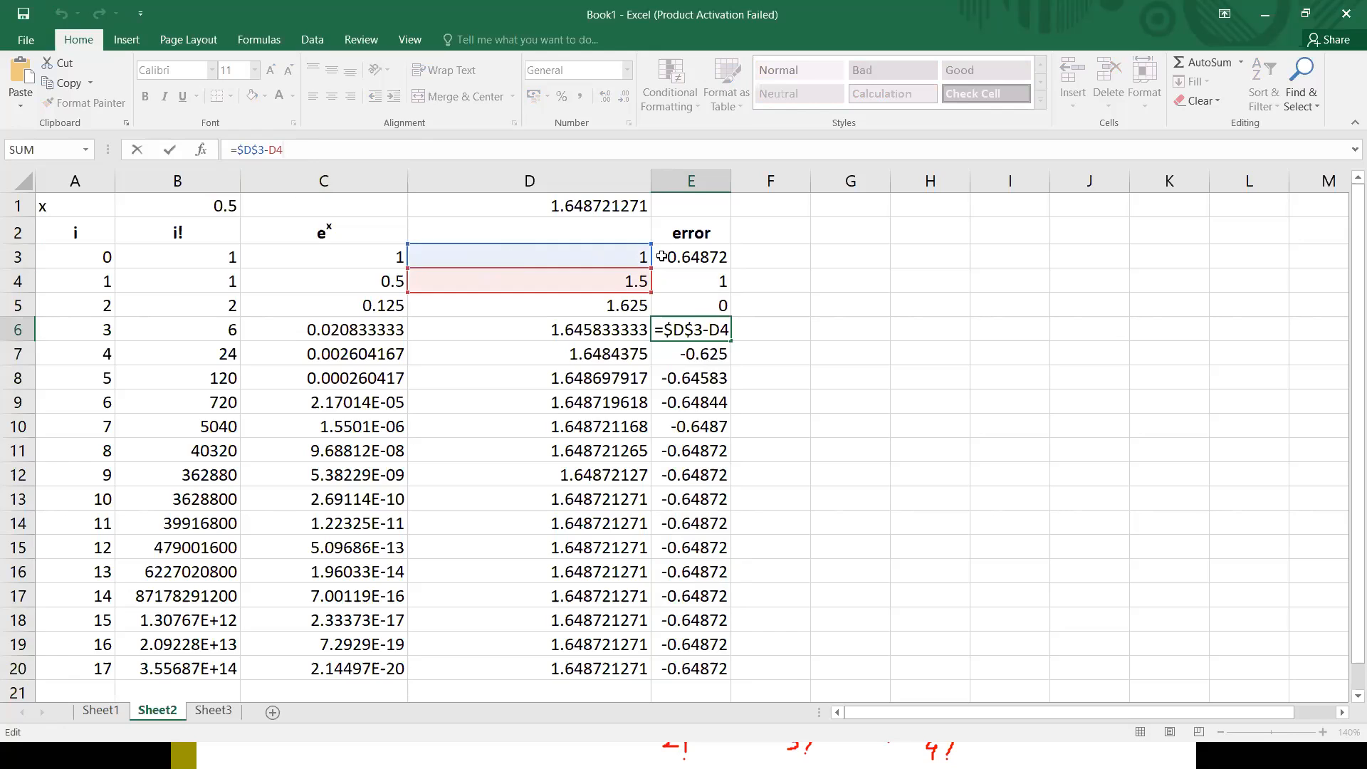
left_click(694, 260)
left_click(697, 279)
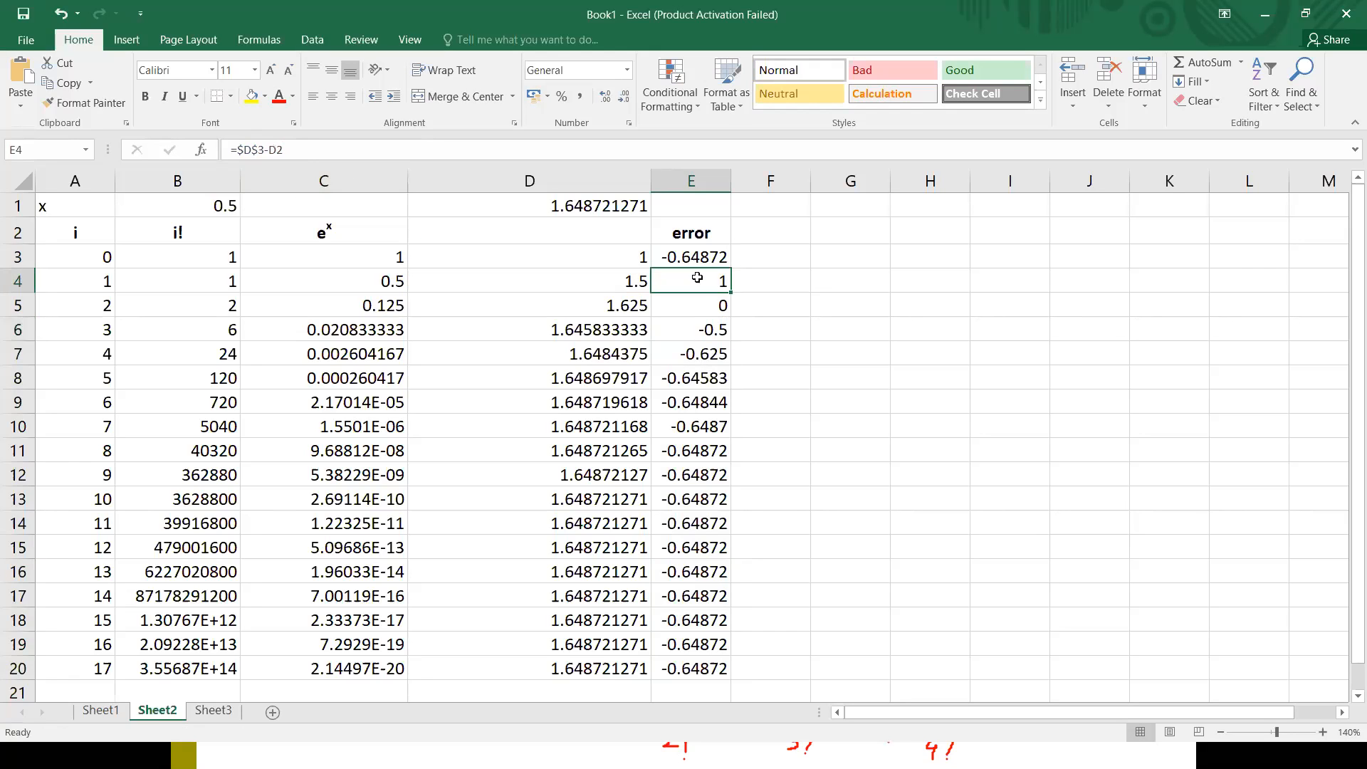
left_click(381, 154)
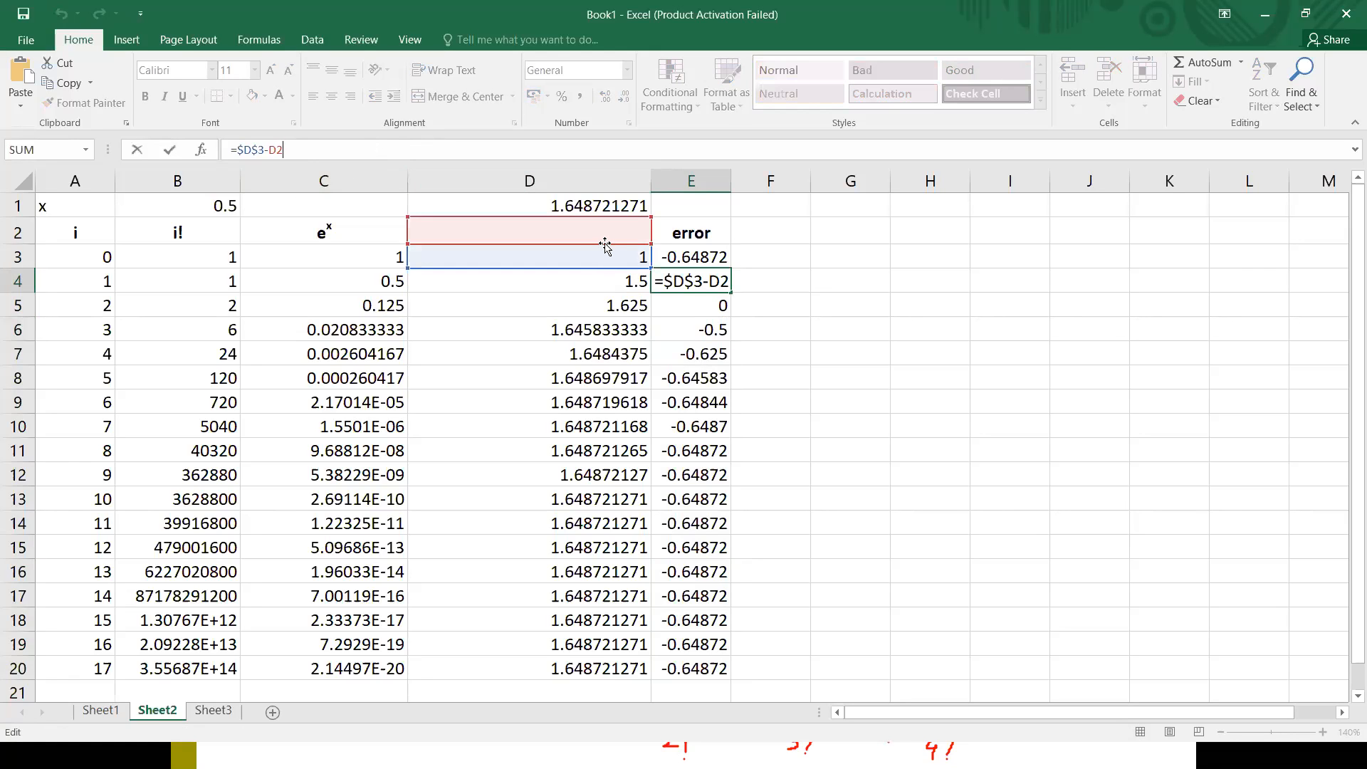
left_click(694, 257)
left_click(705, 280)
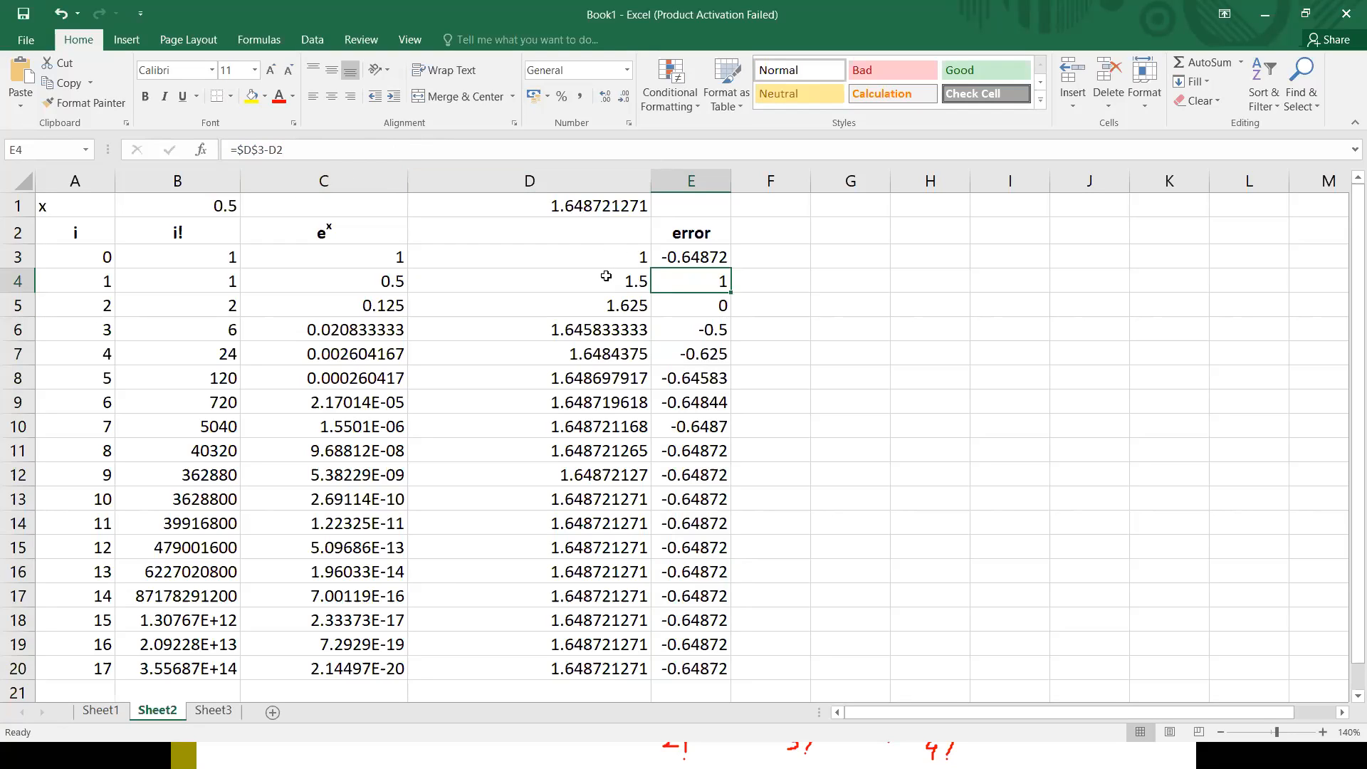
left_click(707, 308)
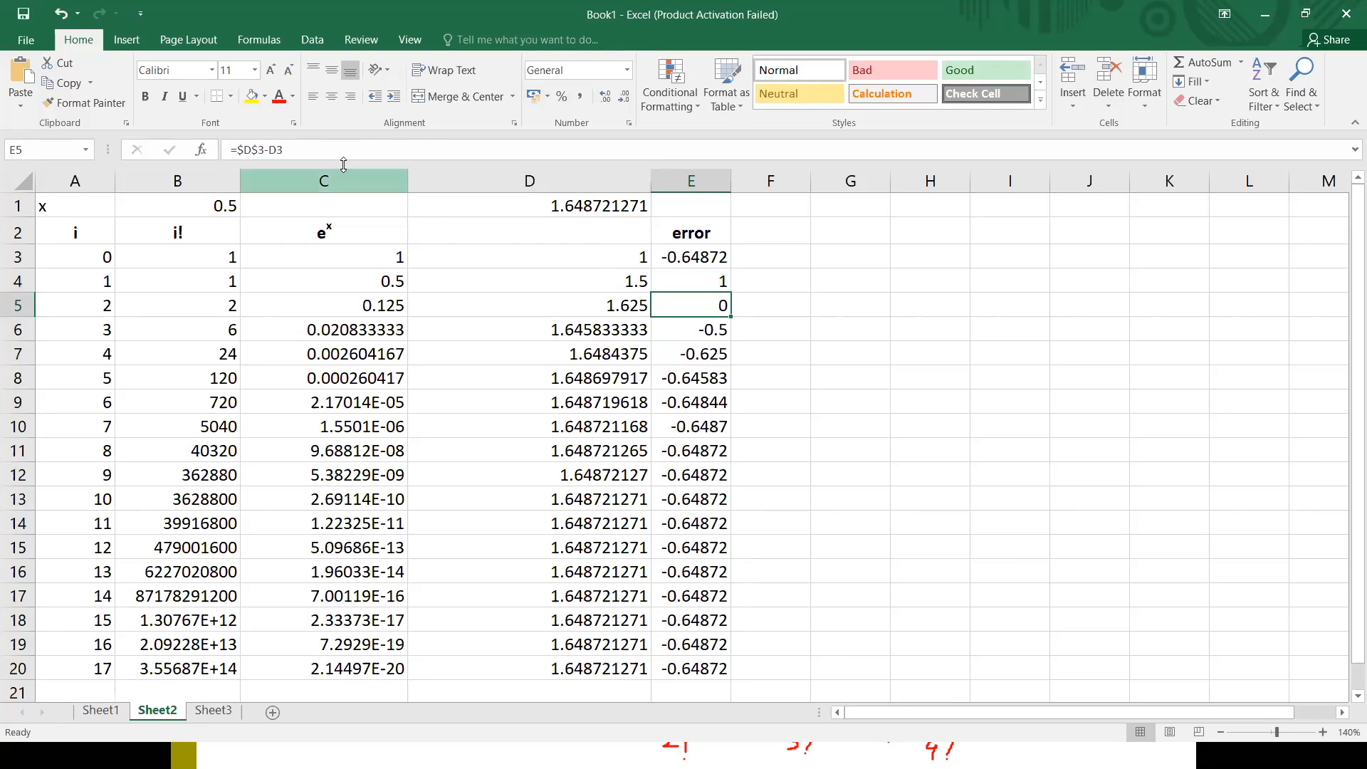
left_click(463, 151)
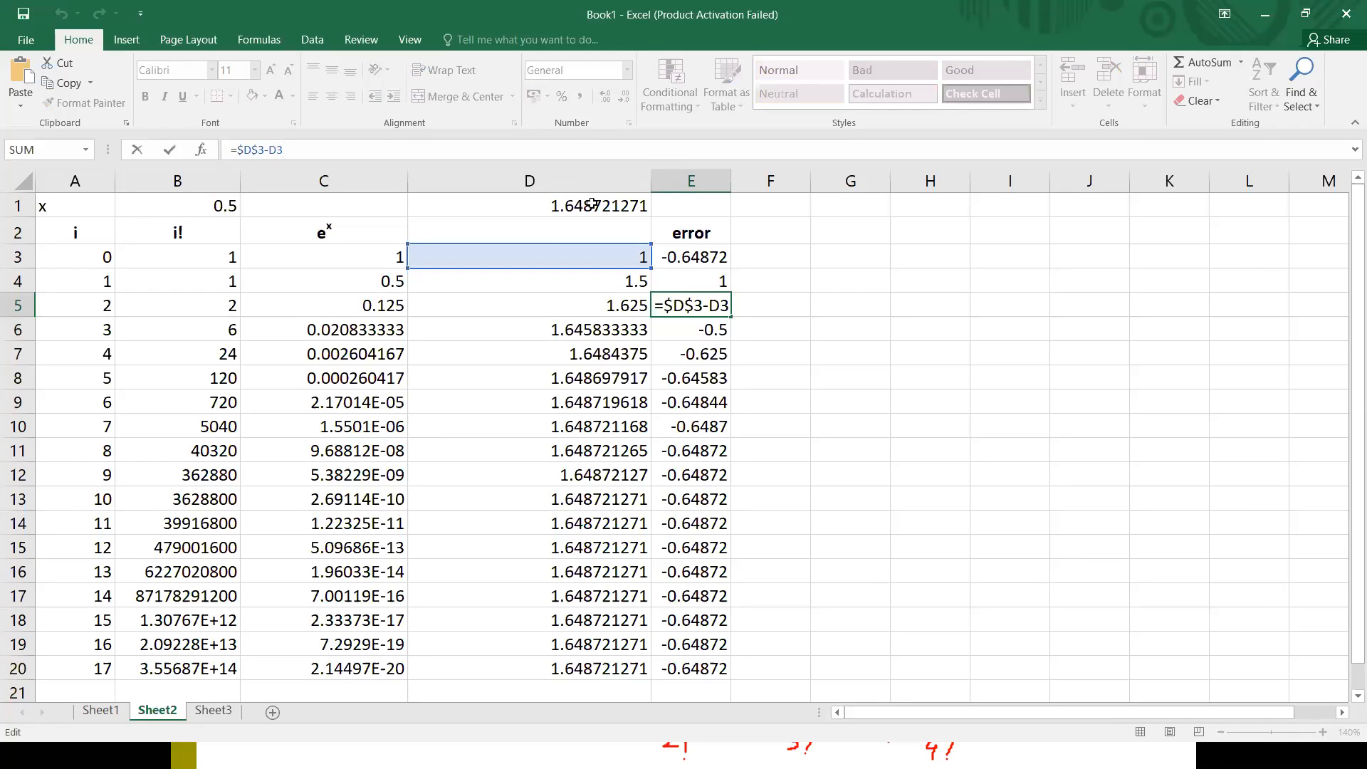
Correct the error formula in E3 to =$D$1-D3.
left_click(685, 261)
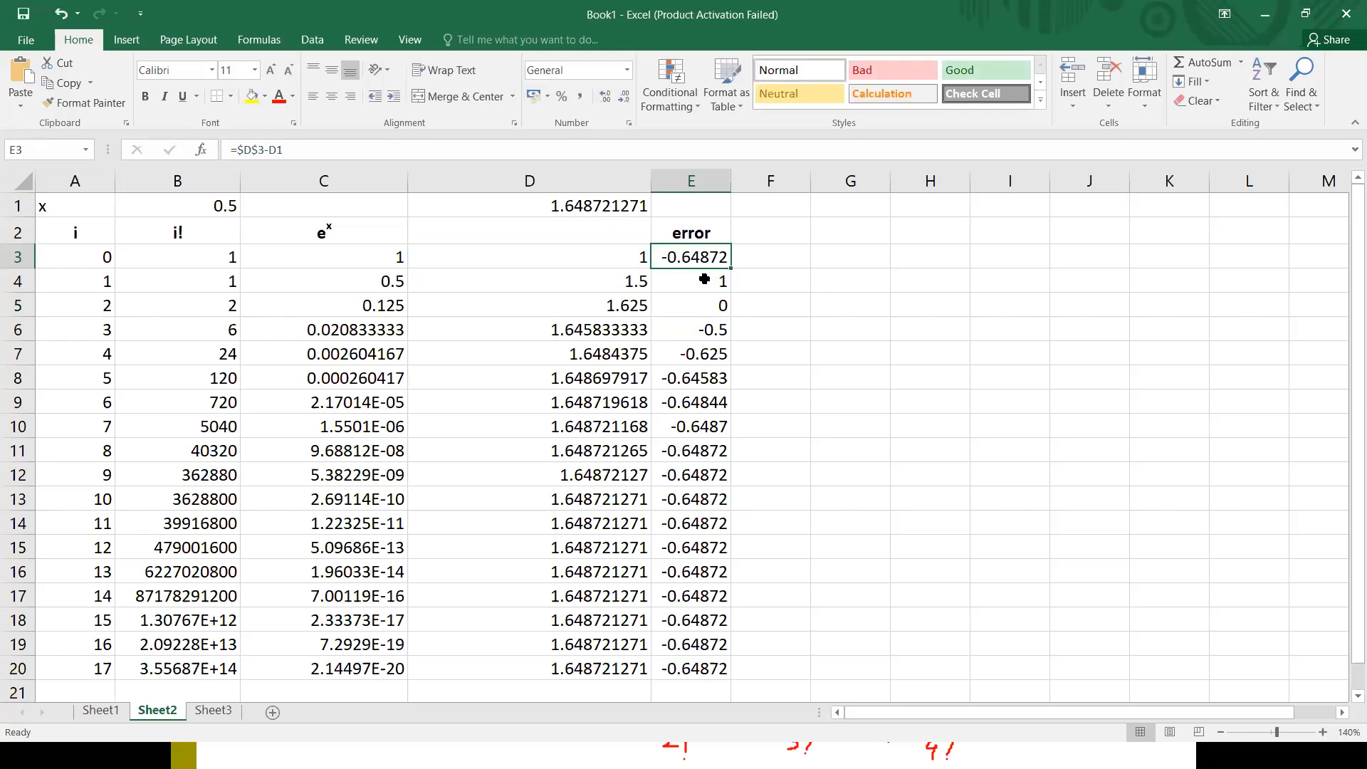
left_click(262, 150)
key("BackSpace")
type("1")
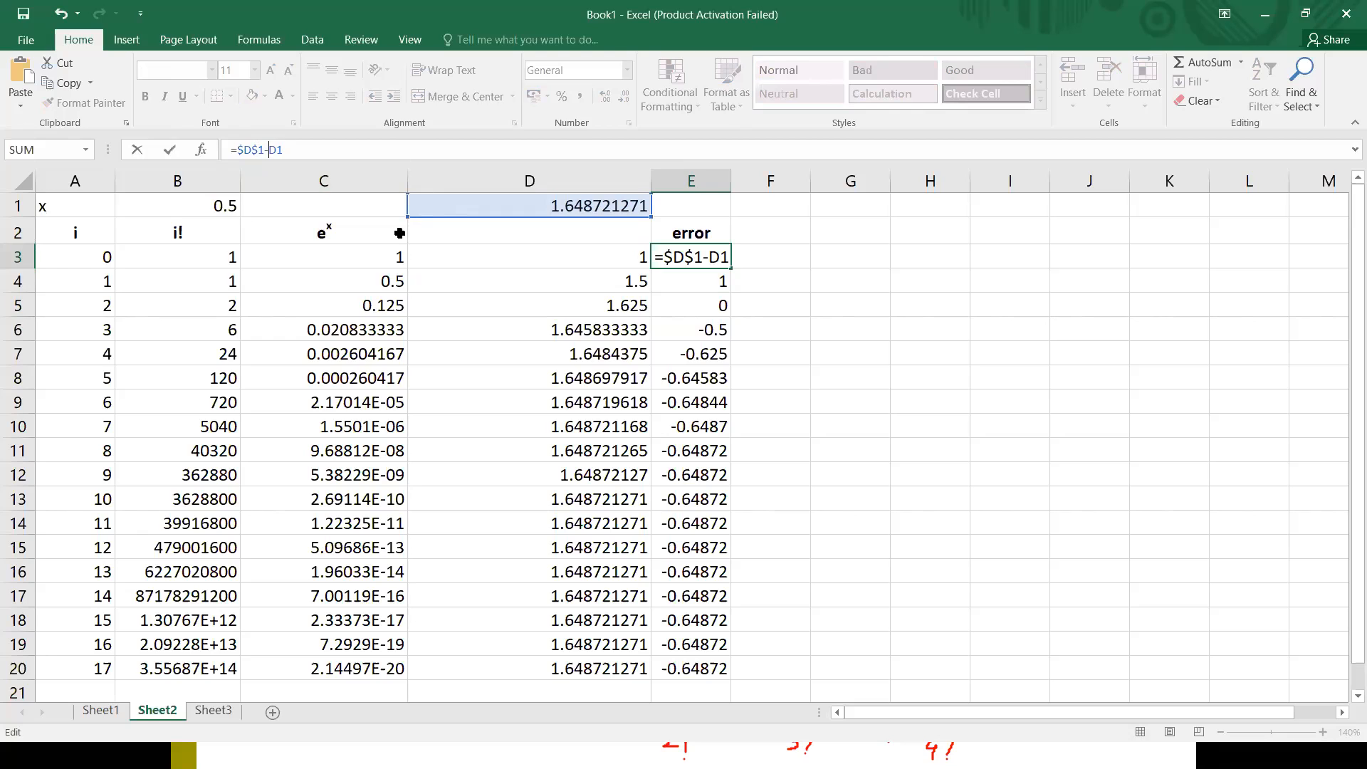
key("BackSpace")
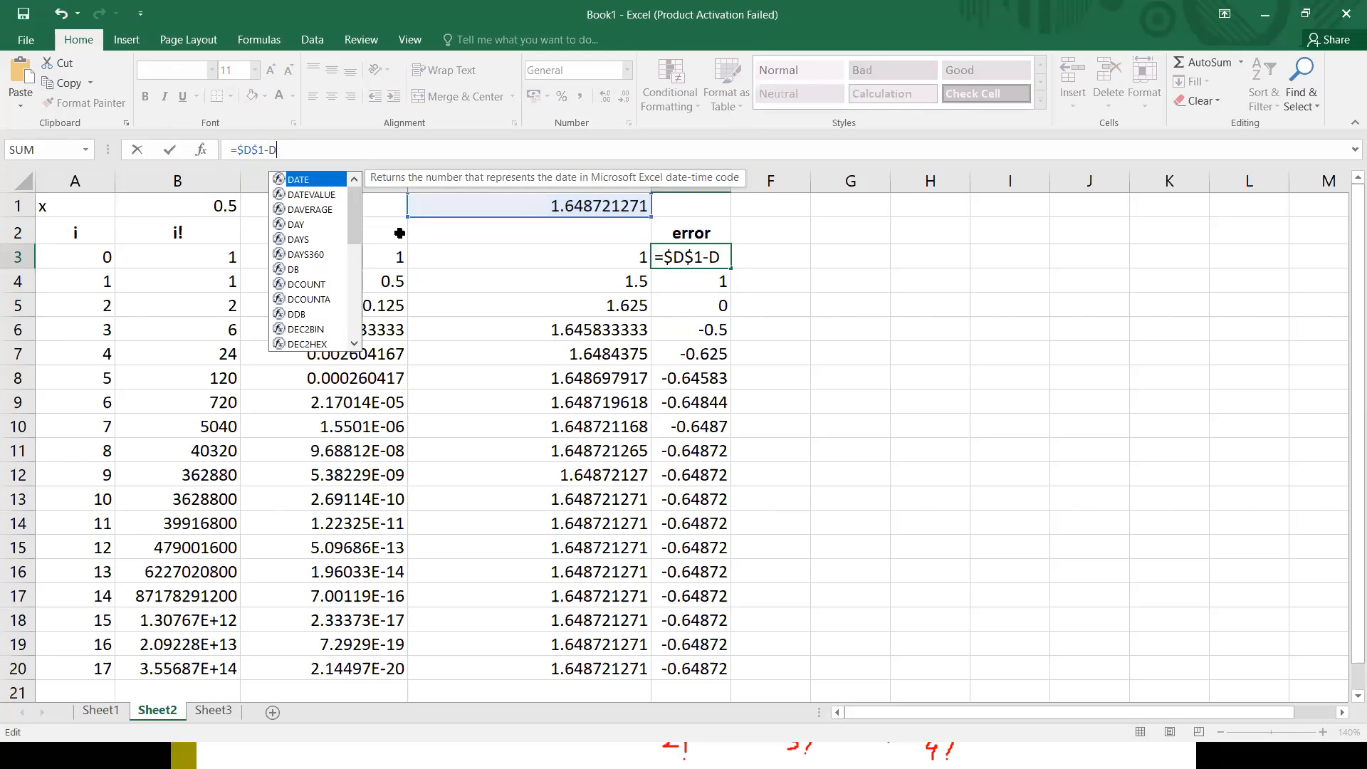
type("3")
key("Return")
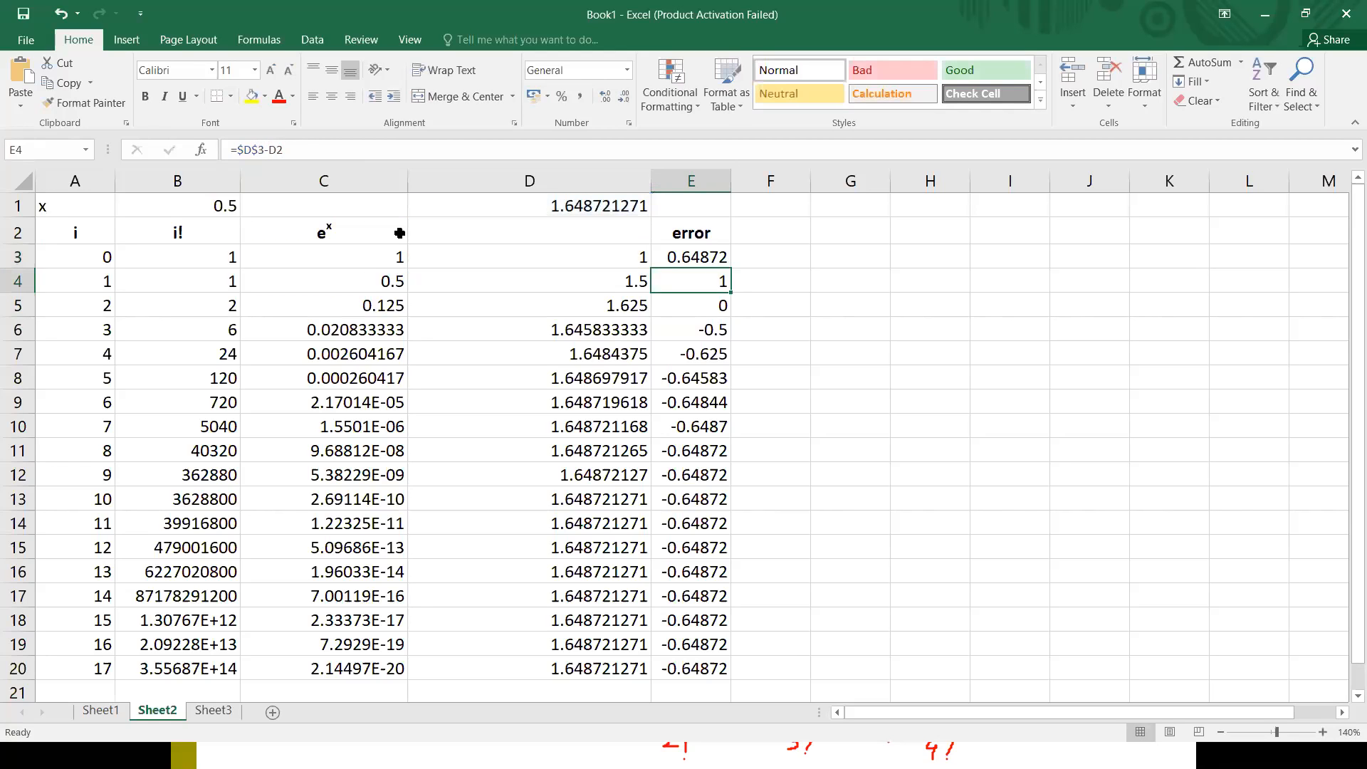
Fill the corrected error formula from E3 down to E20 and widen column E to show more digits.
left_click(706, 257)
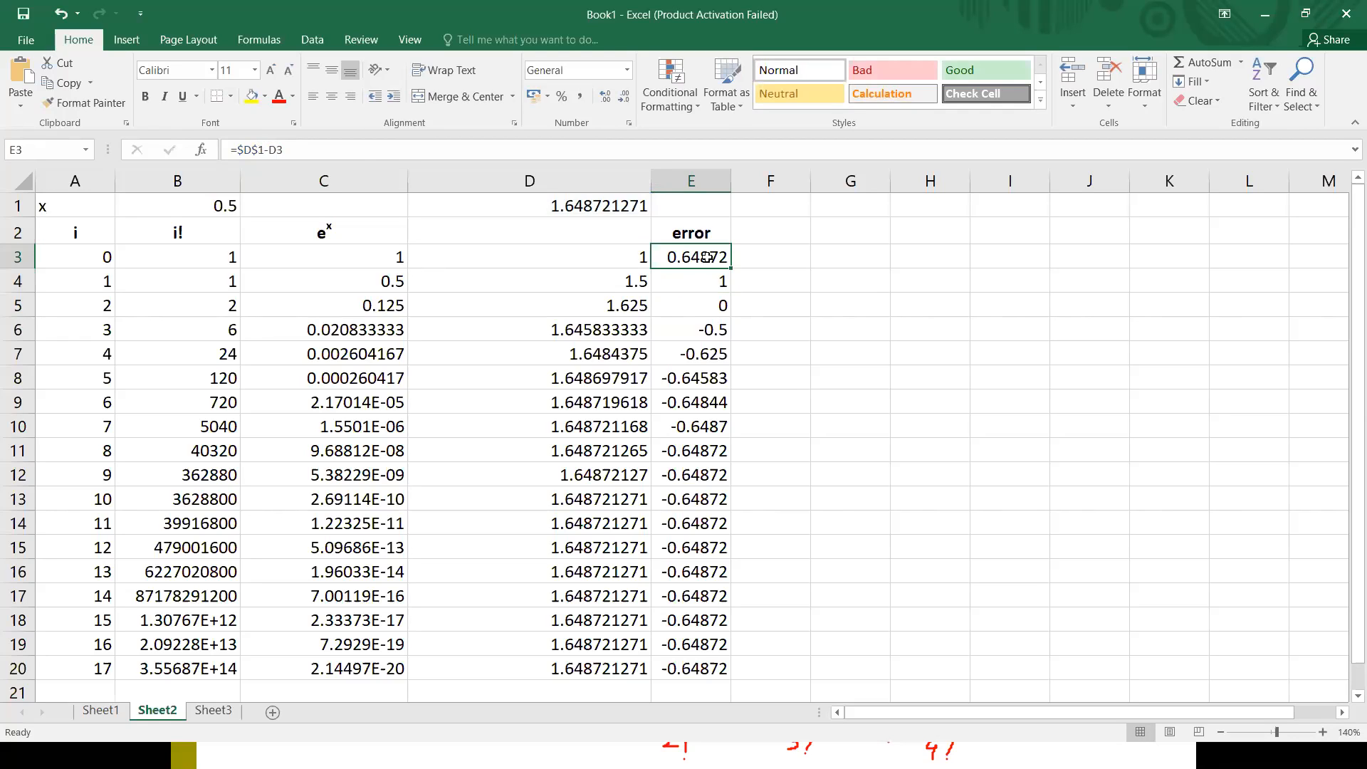
left_click_drag(731, 268, 751, 683)
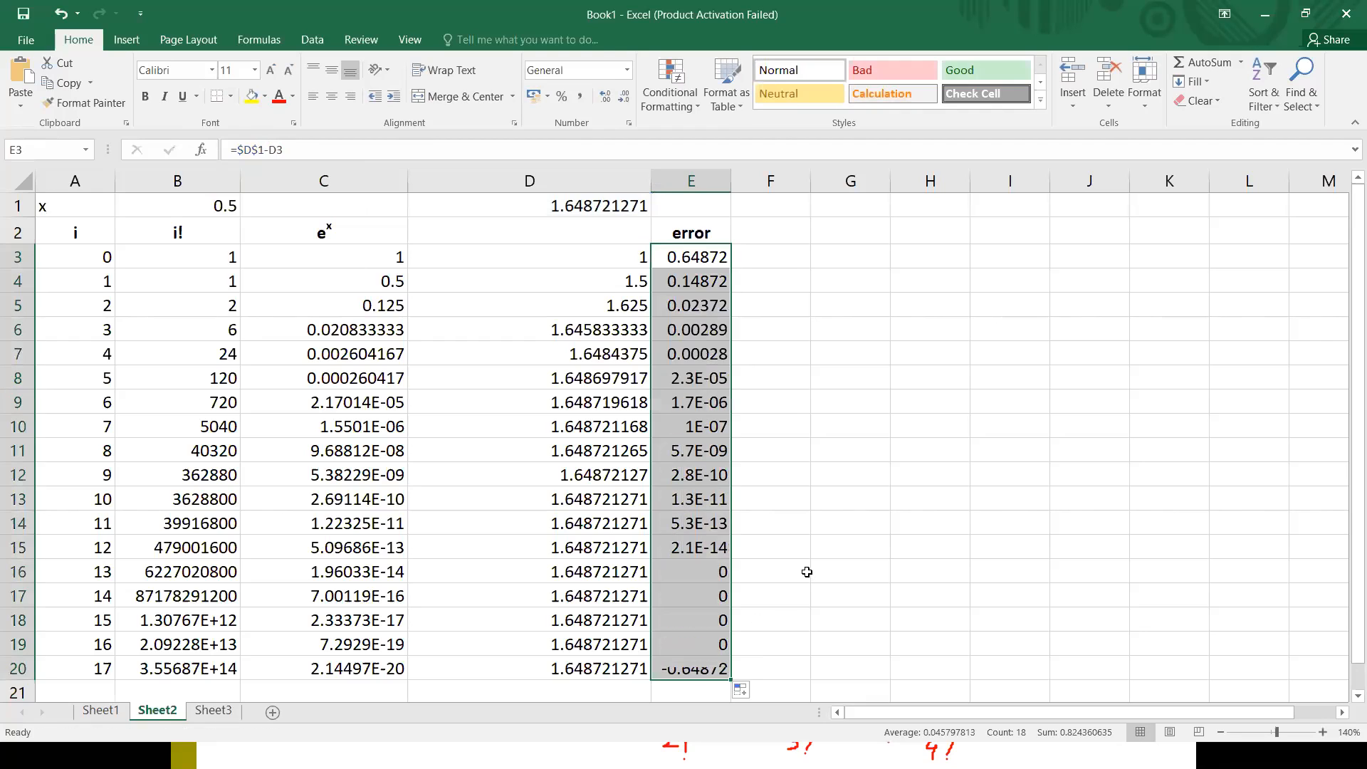
left_click_drag(725, 183, 855, 182)
Examine the errors in E3 through E9 and compare the e^x series heading in C2 with the EXP reference in D1.
left_click(818, 258)
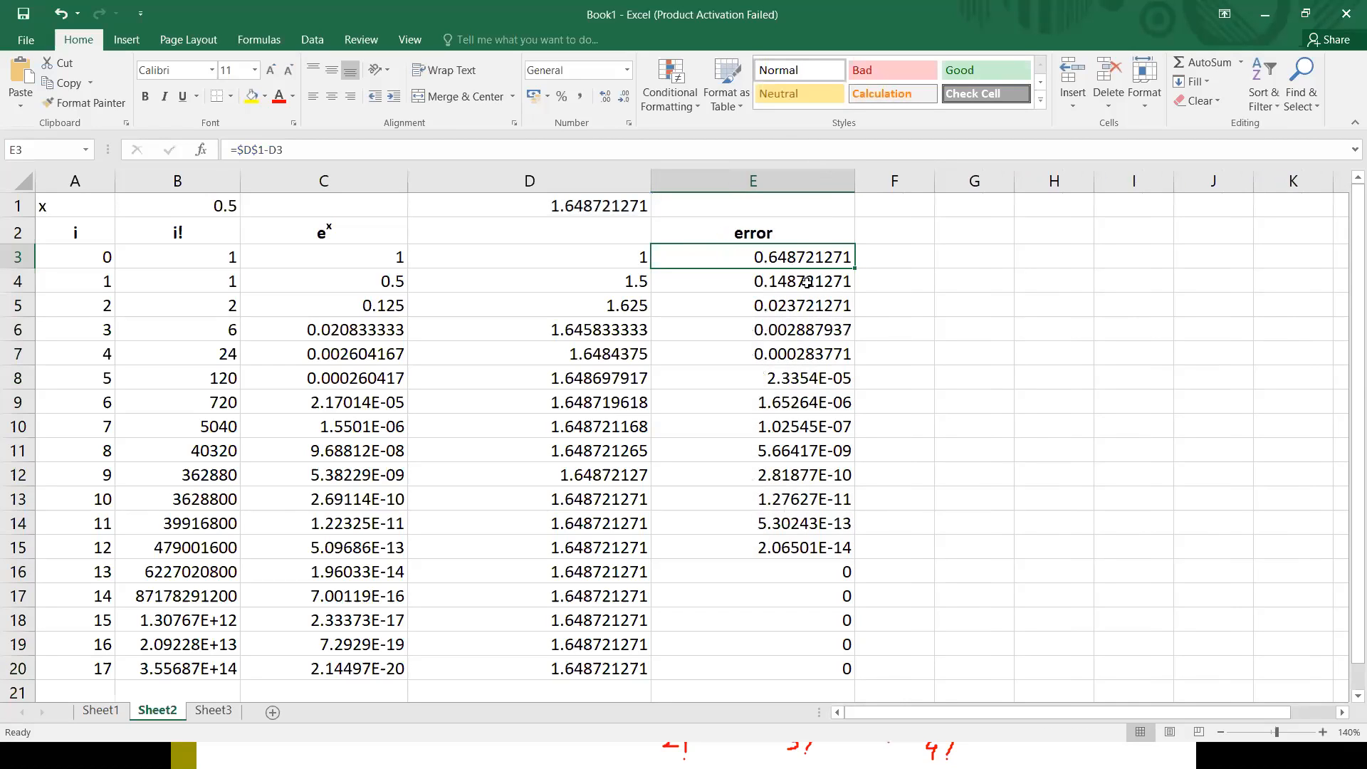
left_click(807, 281)
left_click(813, 315)
left_click(815, 329)
left_click(815, 354)
left_click(815, 378)
left_click(814, 404)
left_click(780, 211)
left_click(751, 235)
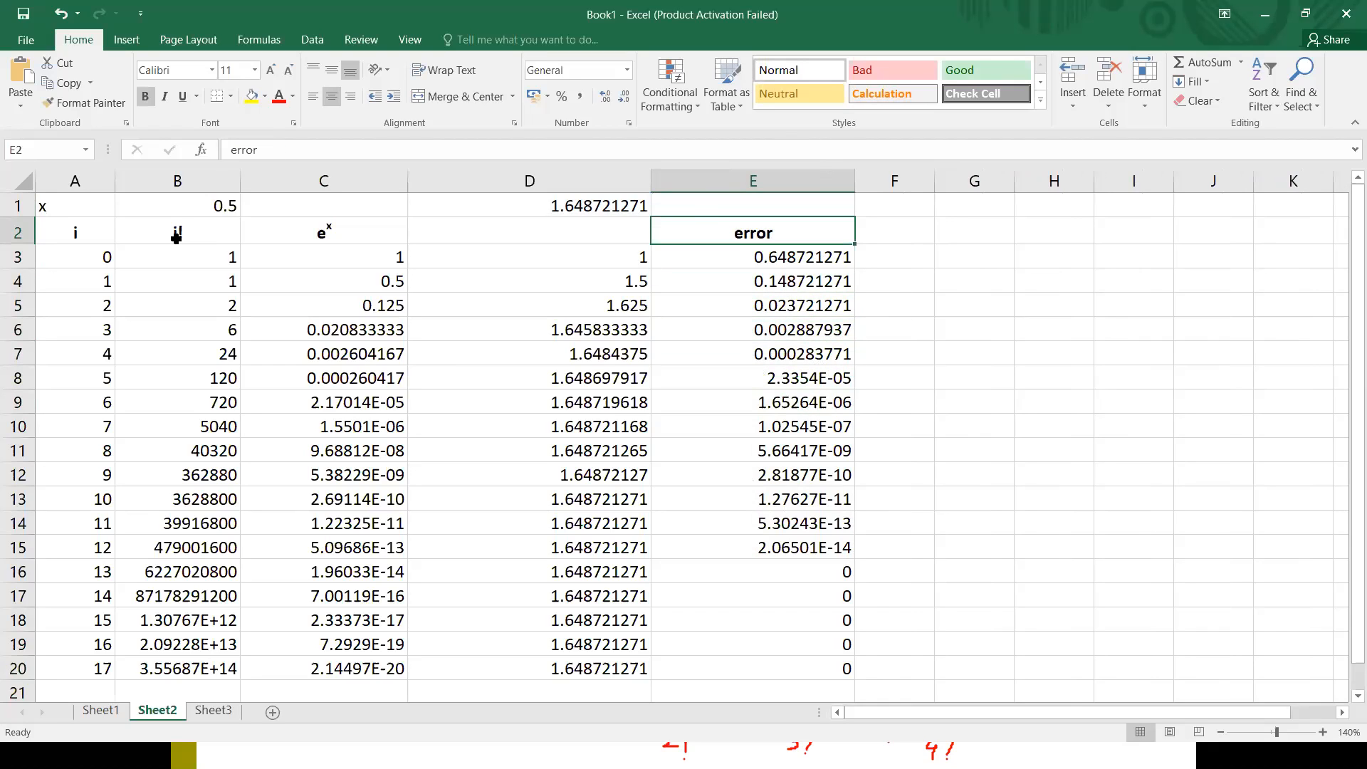
left_click(558, 207)
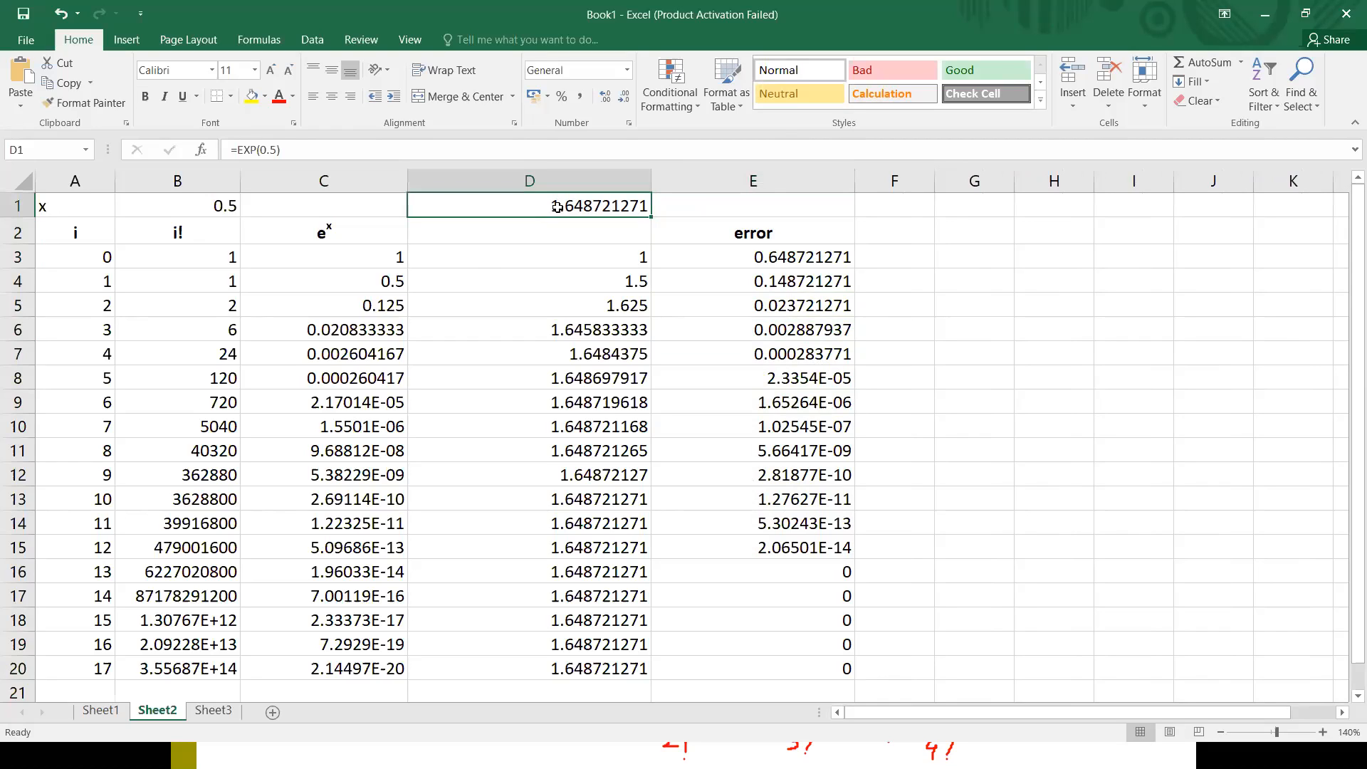
left_click(318, 232)
left_click(563, 211)
left_click(302, 222)
left_click(552, 200)
Switch to the running PowerPoint slide show at the slide "Maclaurin Series – Example 1".
key("super")
key("super")
key("super")
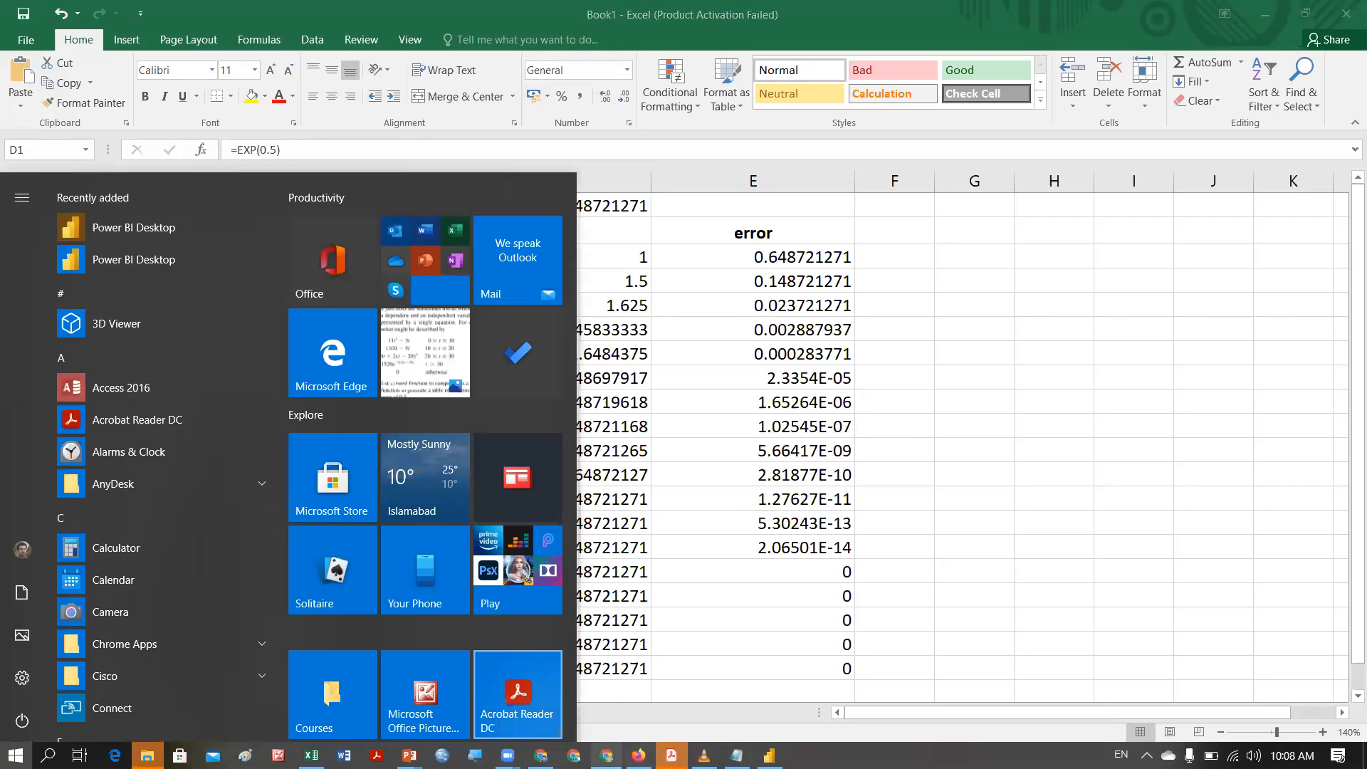
mouse_move(409, 755)
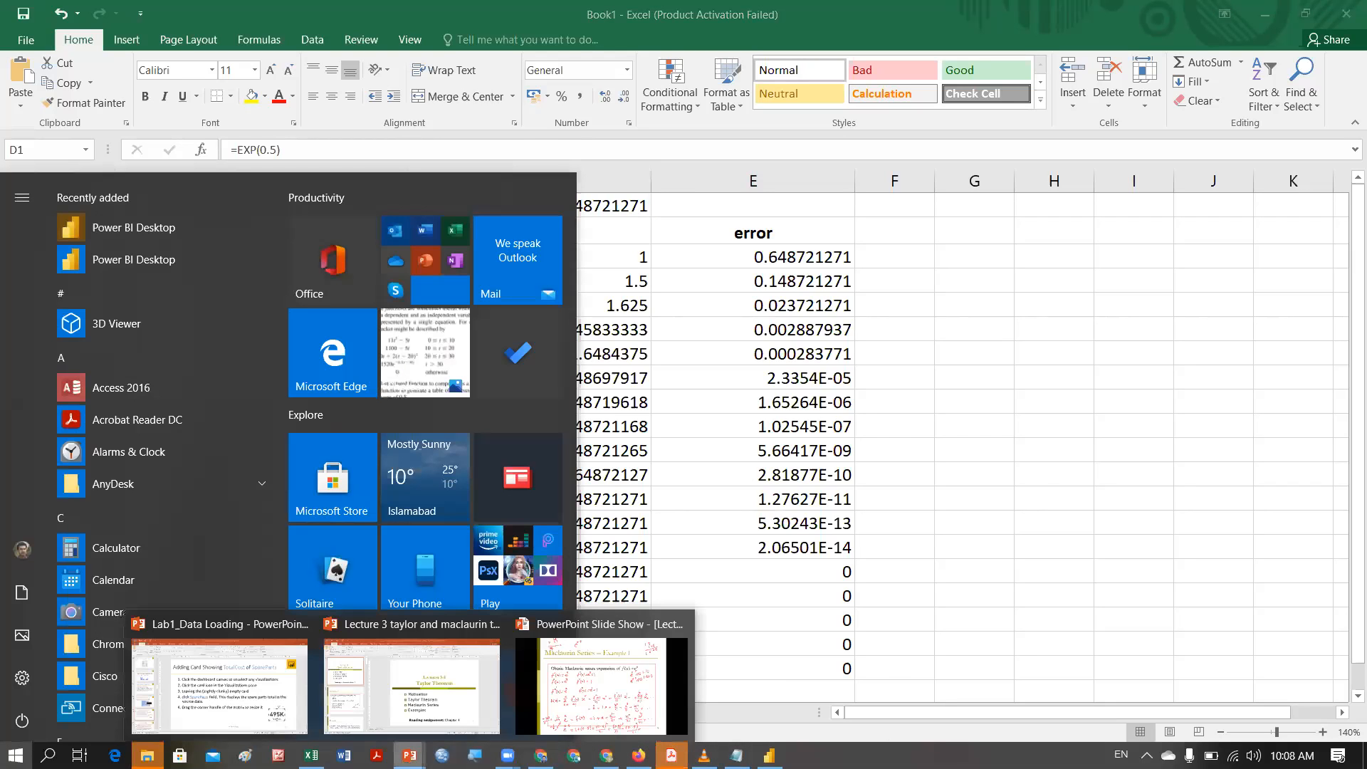
left_click(605, 676)
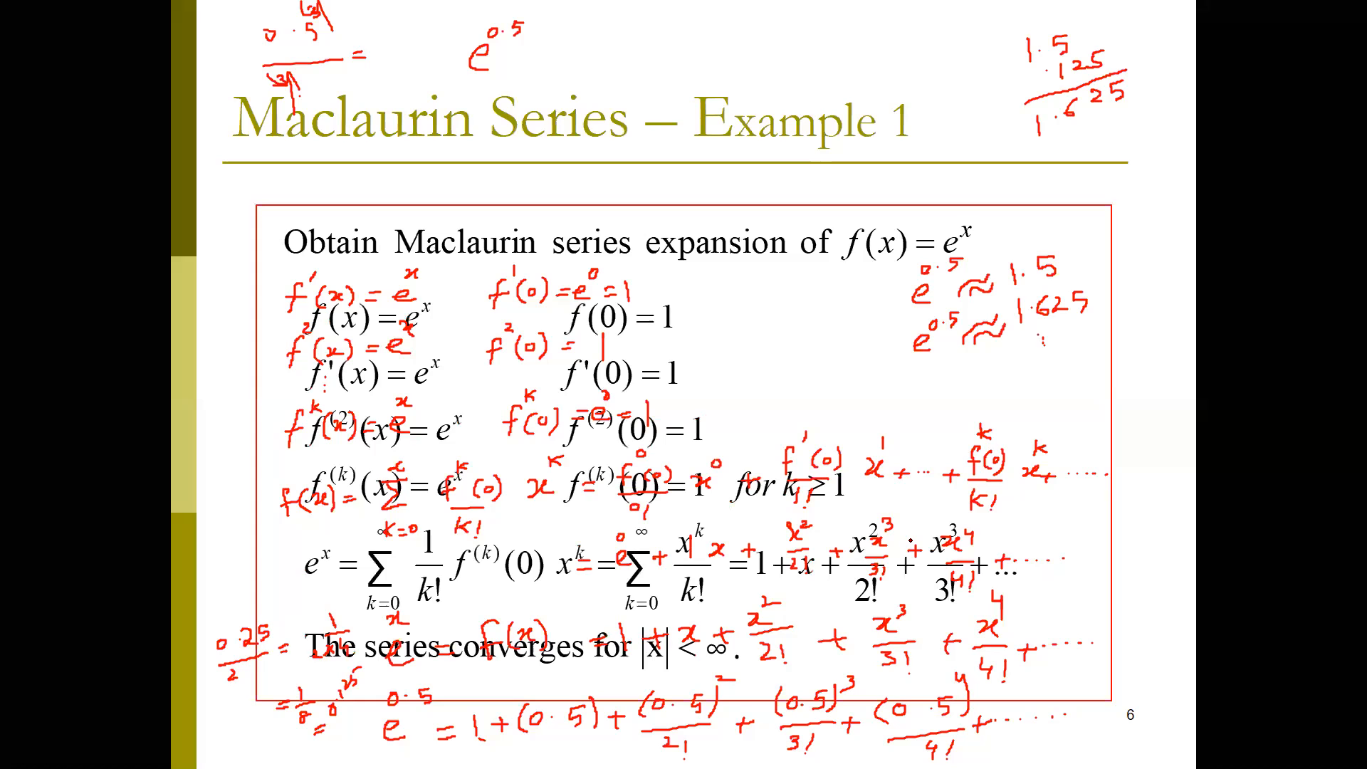